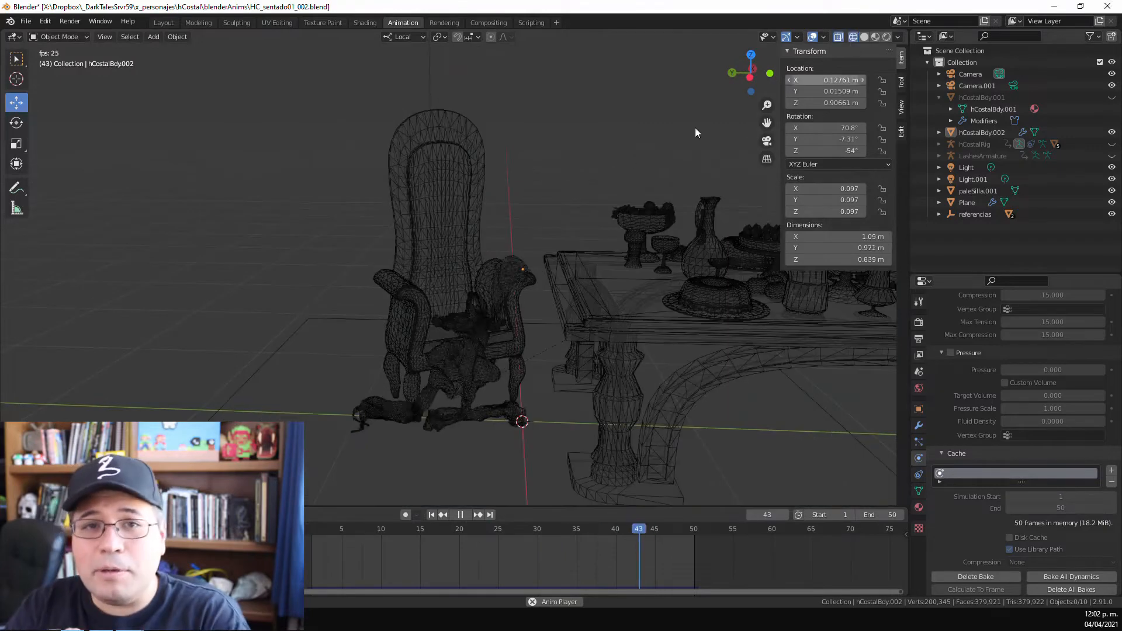
{"action": "mouse_move", "coordinate": [445, 224]}
{"action": "middle_mouse_down"}
{"action": "mouse_move", "coordinate": [470, 217]}
{"action": "mouse_move", "coordinate": [466, 232]}
{"action": "mouse_move", "coordinate": [499, 266]}
{"action": "mouse_move", "coordinate": [457, 256]}
{"action": "middle_mouse_up"}
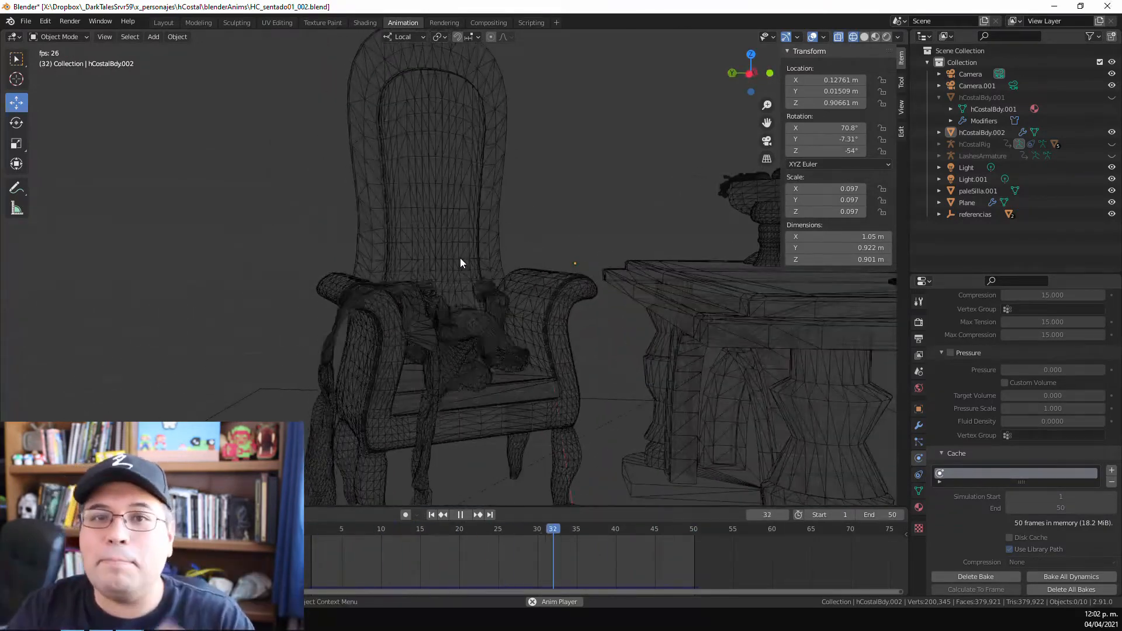
{"action": "middle_click_drag", "start_coordinate": [510, 289], "coordinate": [415, 364]}
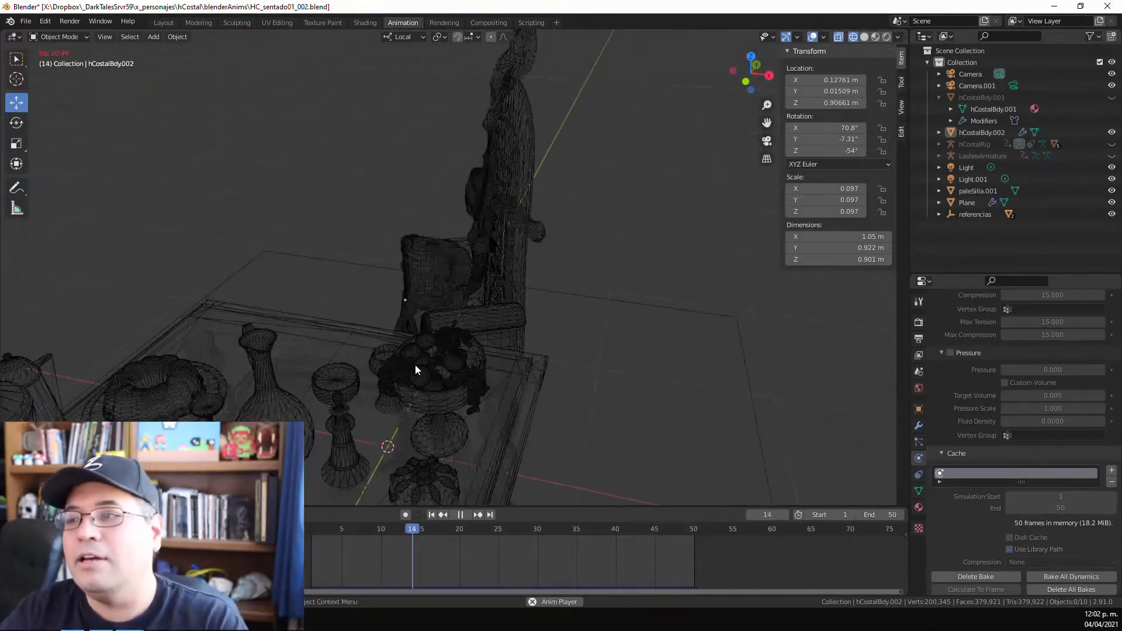
{"action": "middle_click_drag", "start_coordinate": [464, 304], "coordinate": [389, 307]}
{"action": "middle_click_drag", "start_coordinate": [492, 303], "coordinate": [408, 300]}
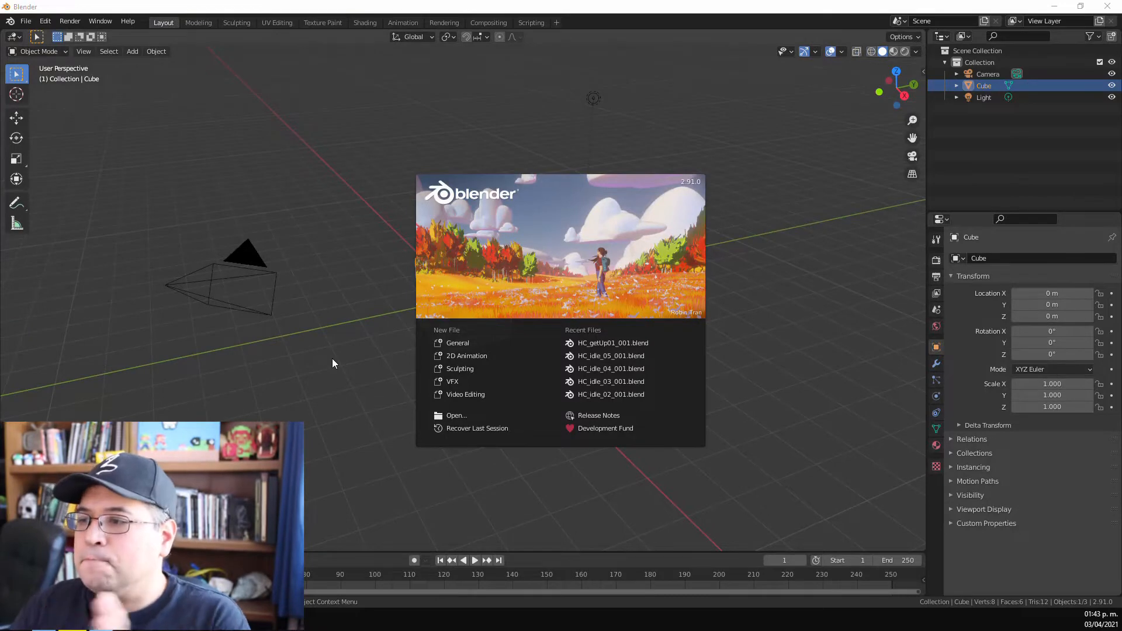
Create a new General file and lower the default cube along Z to about -2.44 m
{"action": "left_click", "coordinate": [461, 344]}
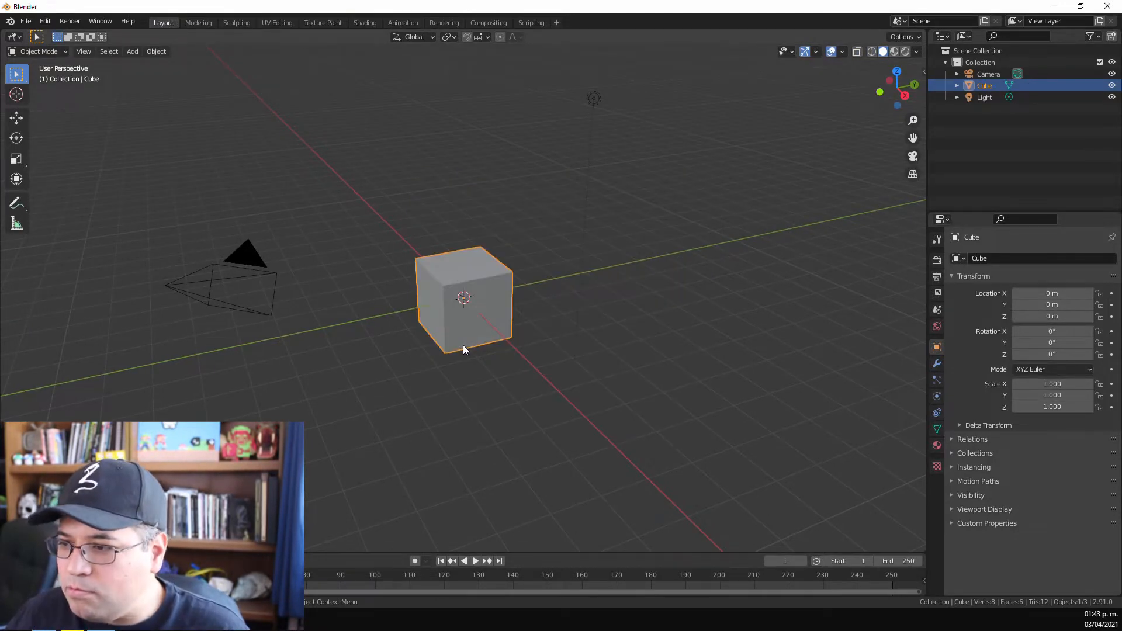
{"action": "left_click", "coordinate": [17, 117]}
{"action": "left_click_drag", "start_coordinate": [459, 251], "coordinate": [470, 335]}
{"action": "mouse_move", "coordinate": [554, 328]}
{"action": "middle_mouse_down"}
{"action": "mouse_move", "coordinate": [540, 306]}
{"action": "mouse_move", "coordinate": [573, 318]}
{"action": "middle_mouse_up"}
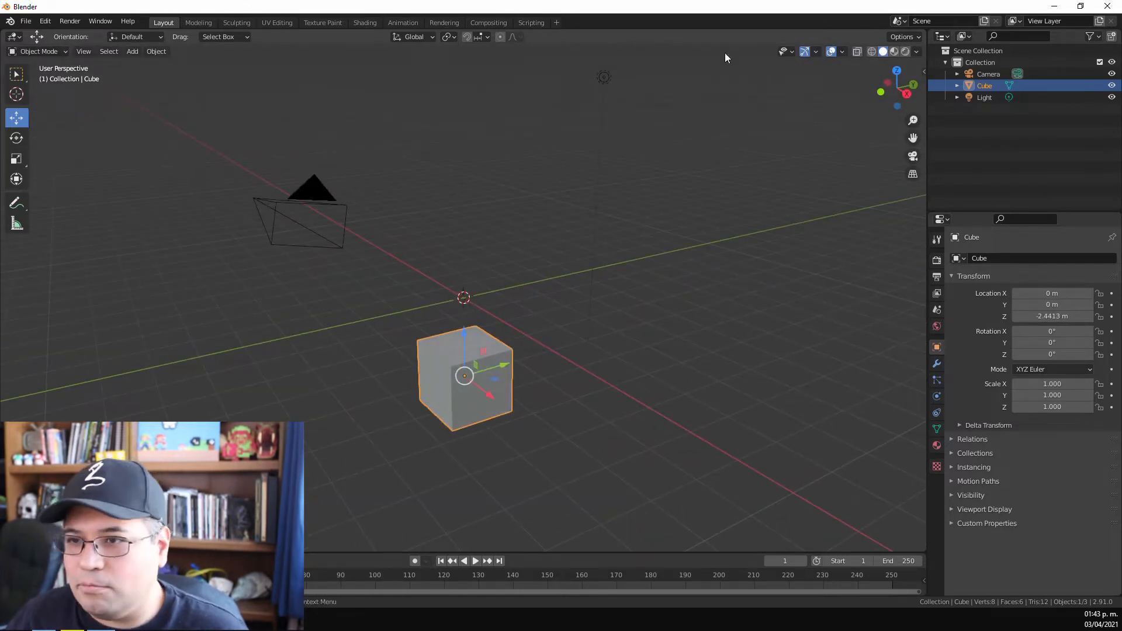
Add a Collision modifier to the cube
{"action": "left_click", "coordinate": [934, 367]}
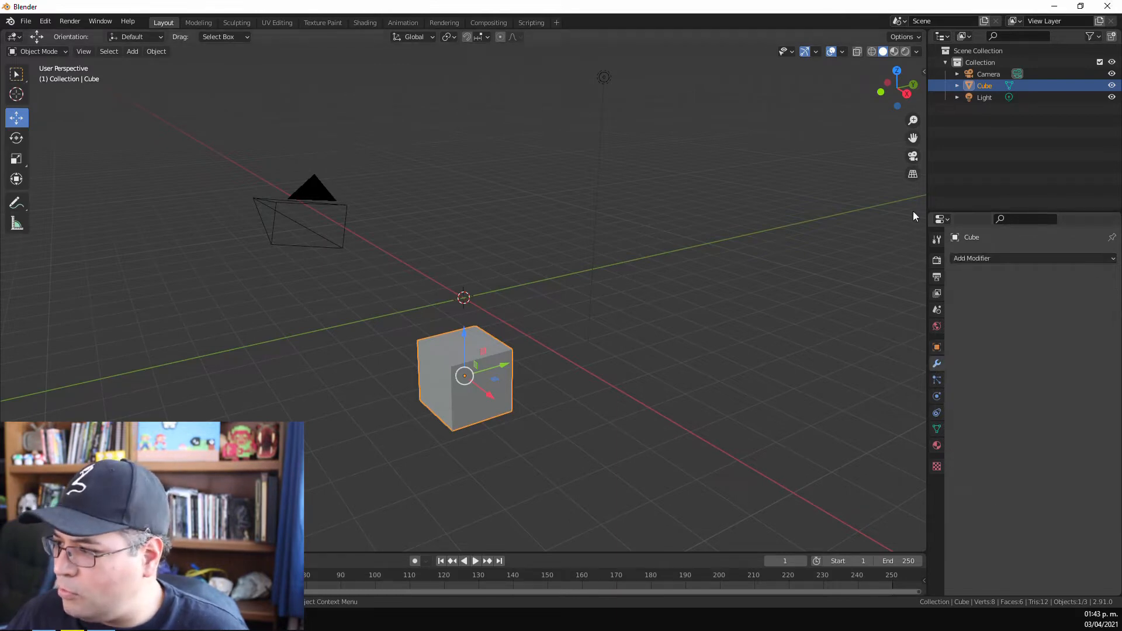
{"action": "left_click", "coordinate": [1102, 260]}
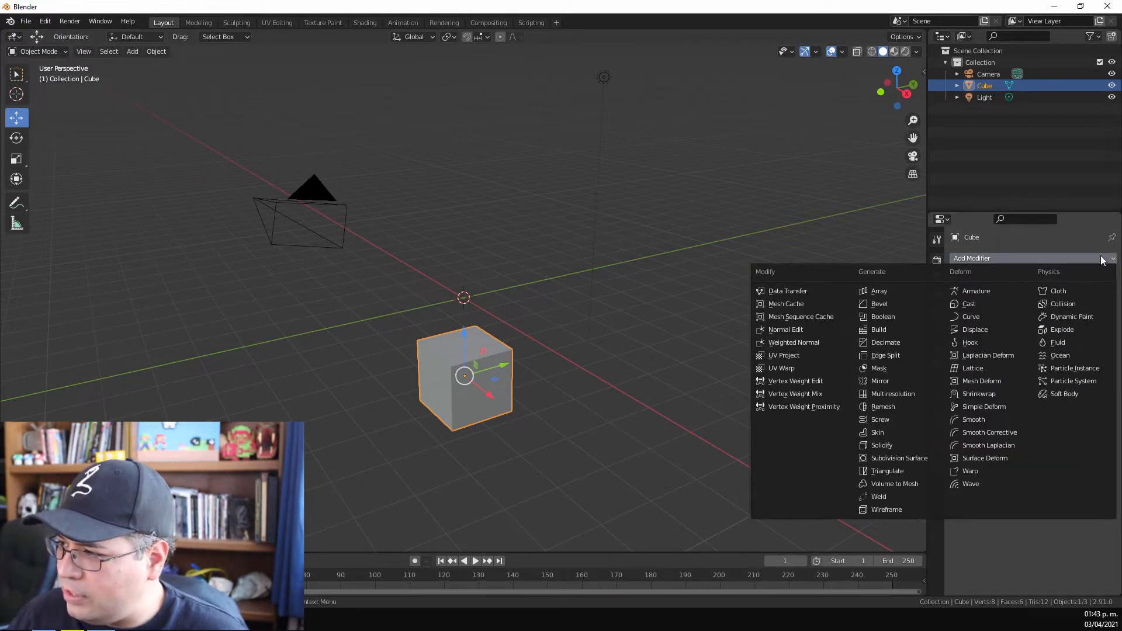
{"action": "left_click", "coordinate": [1058, 303]}
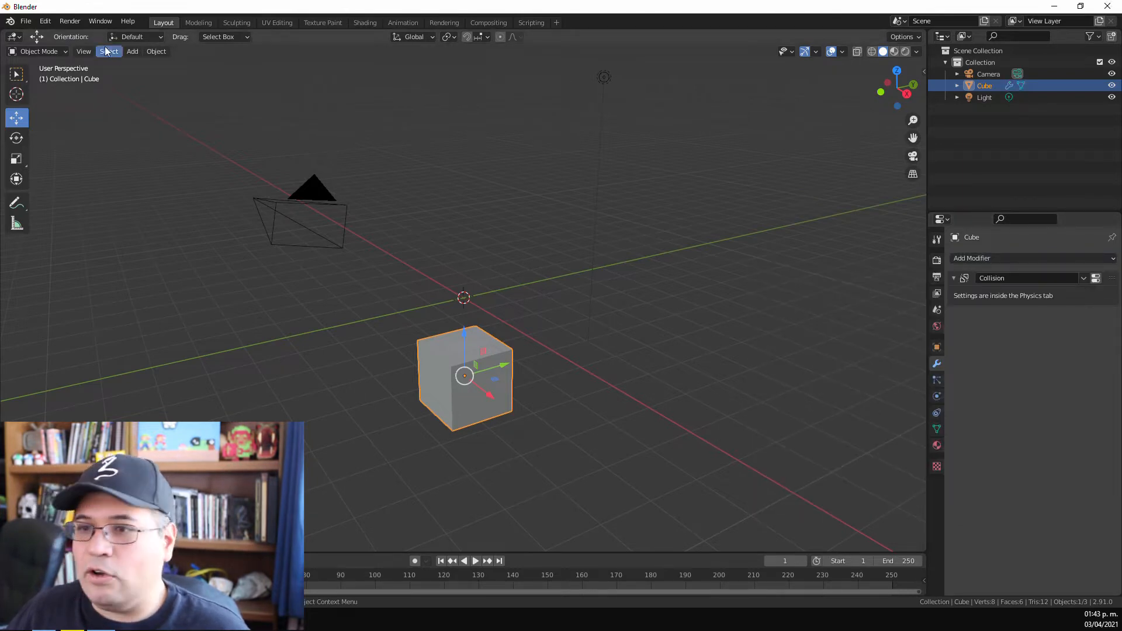
Add a plane mesh above the cube and scale it up uniformly until it extends well beyond the cube on all sides
{"action": "left_click", "coordinate": [133, 51]}
{"action": "mouse_move", "coordinate": [150, 65]}
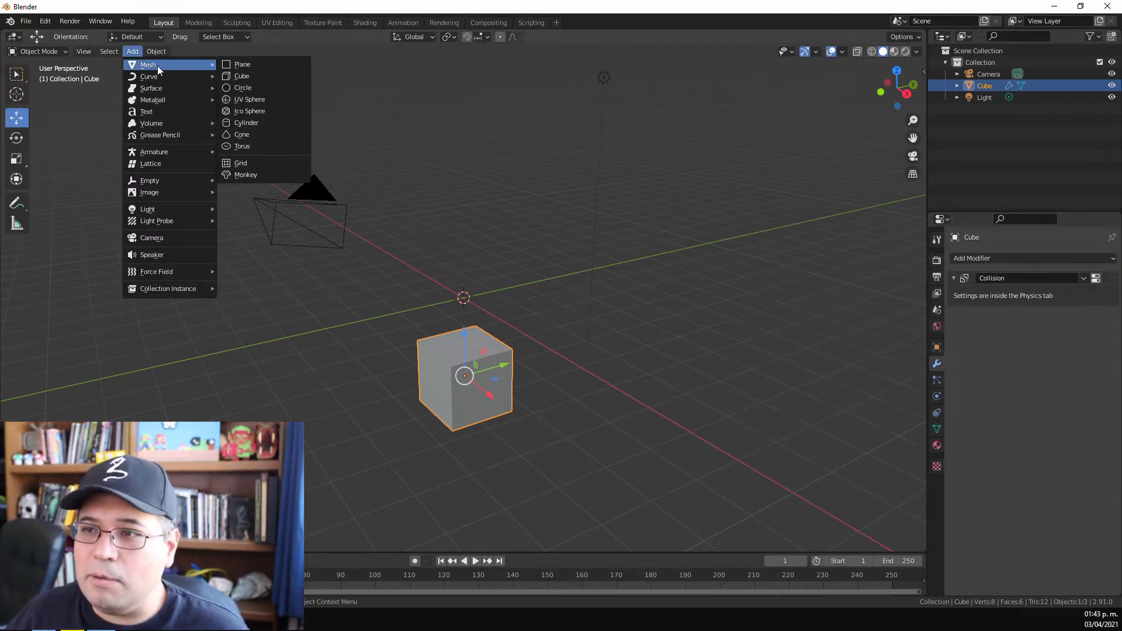
{"action": "left_click", "coordinate": [242, 65]}
{"action": "left_click", "coordinate": [16, 158]}
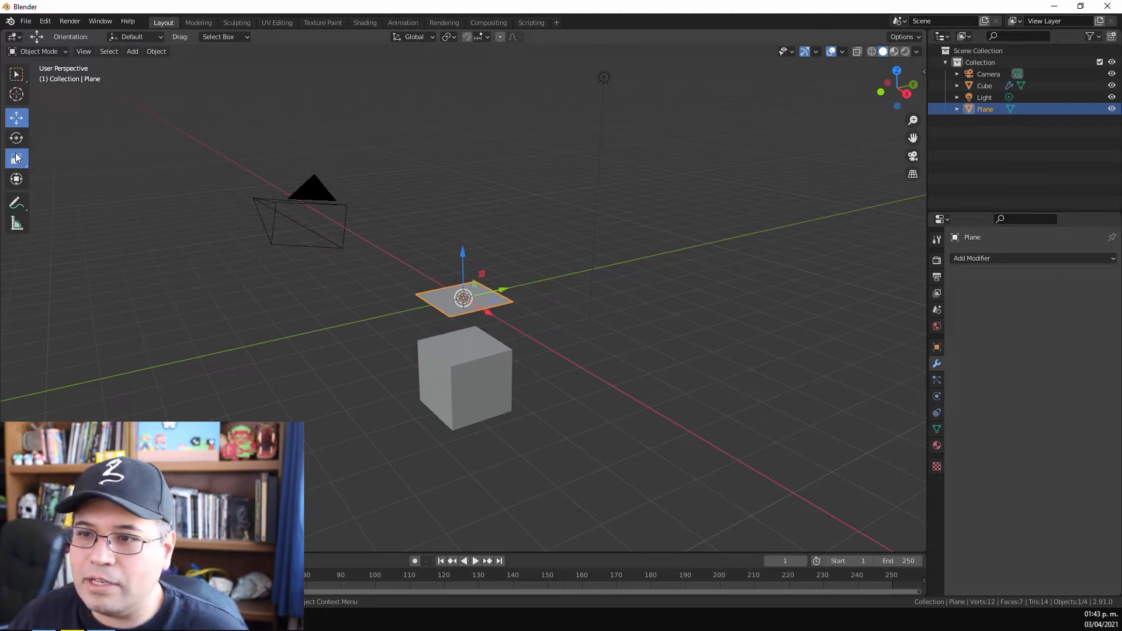
{"action": "left_click_drag", "start_coordinate": [517, 280], "coordinate": [721, 213]}
Subdivide the plane with 10 cuts in Edit Mode and return to Object Mode
{"action": "left_click", "coordinate": [32, 55]}
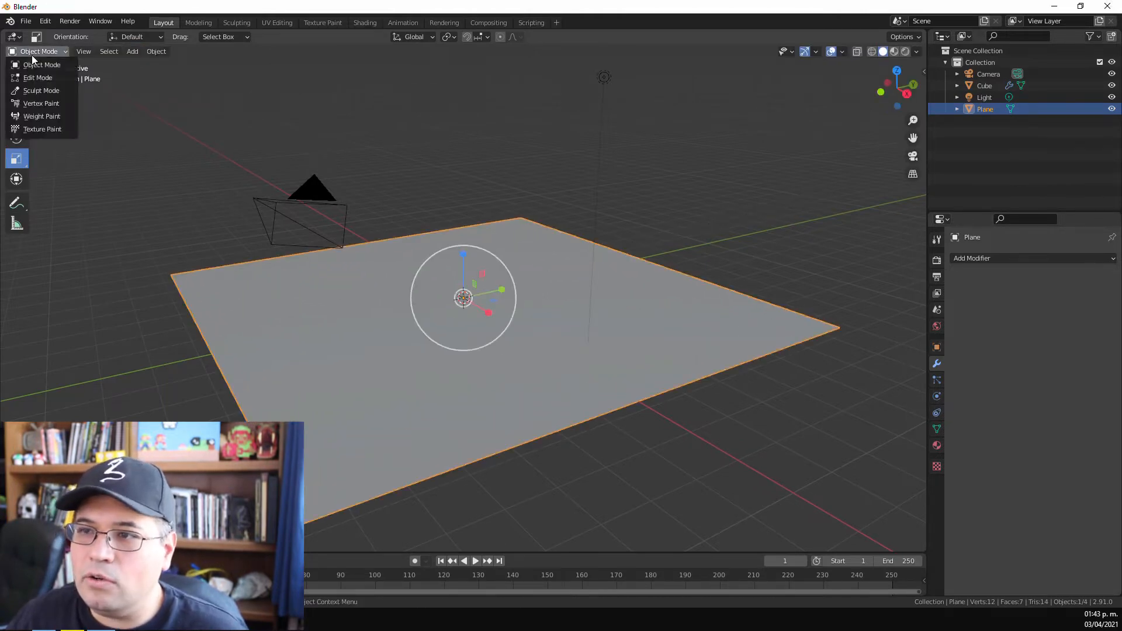
{"action": "left_click", "coordinate": [40, 78]}
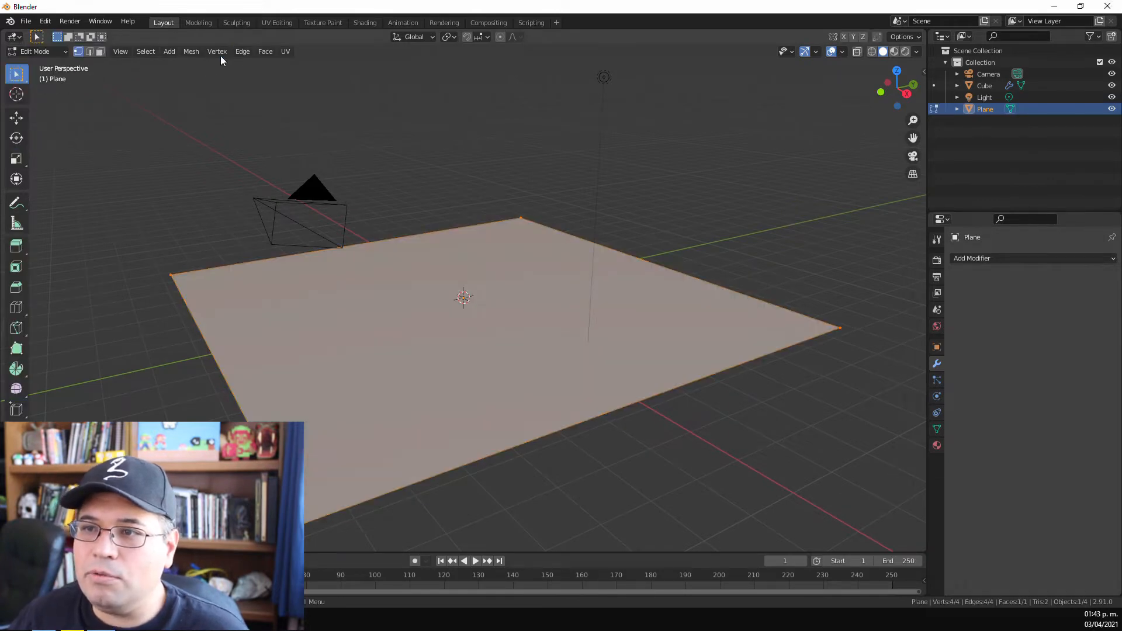
{"action": "left_click", "coordinate": [241, 51]}
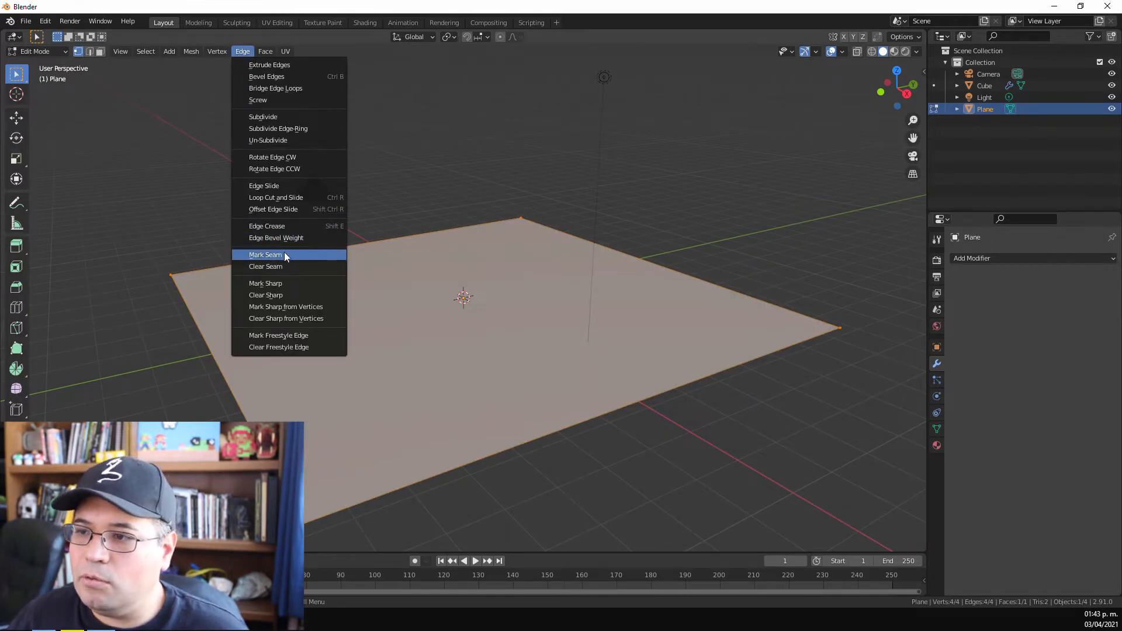
{"action": "left_click", "coordinate": [285, 117]}
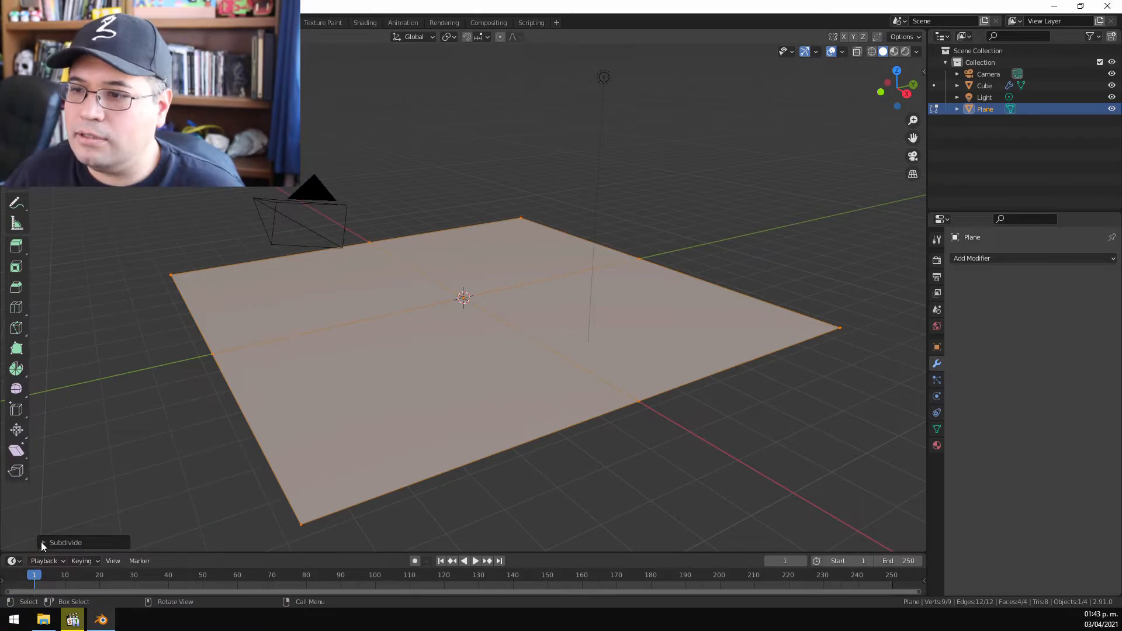
{"action": "left_click", "coordinate": [44, 543]}
{"action": "left_click_drag", "start_coordinate": [126, 462], "coordinate": [175, 462]}
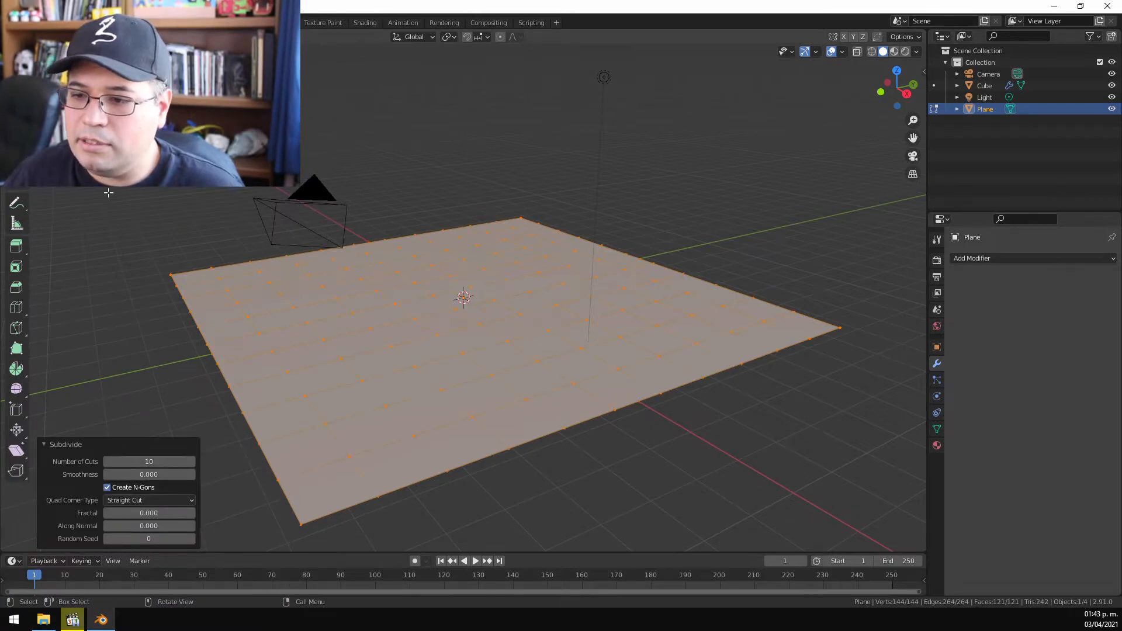
{"action": "left_click", "coordinate": [35, 51]}
{"action": "left_click", "coordinate": [42, 65]}
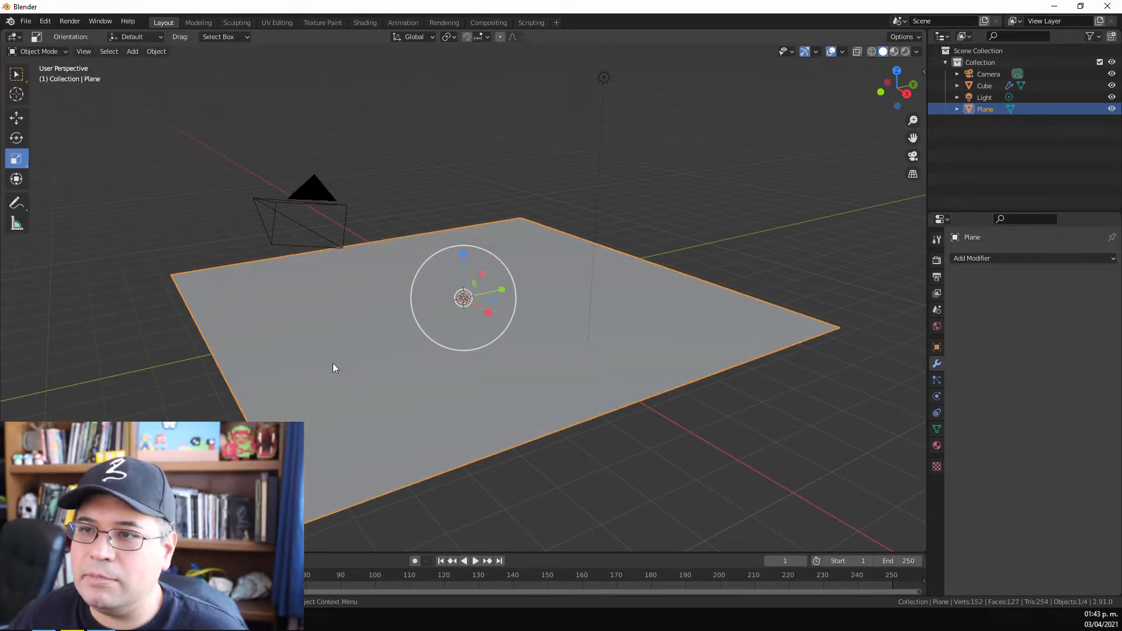
Add a Collision modifier and a Cloth modifier to the plane
{"action": "left_click", "coordinate": [986, 259]}
{"action": "left_click", "coordinate": [1029, 306]}
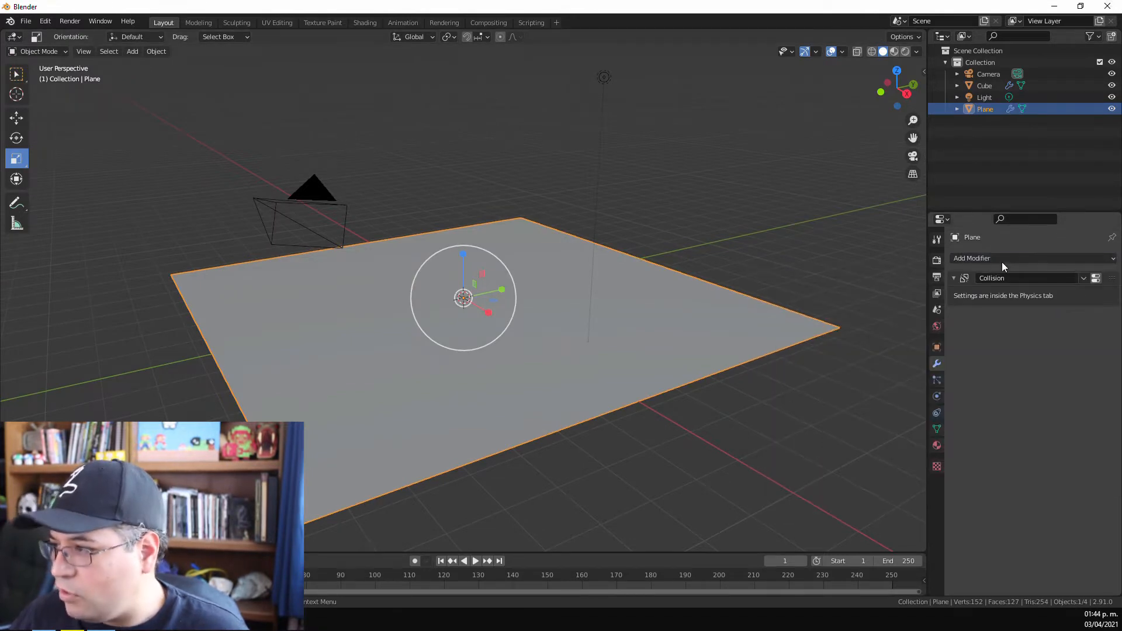
{"action": "left_click", "coordinate": [1002, 258]}
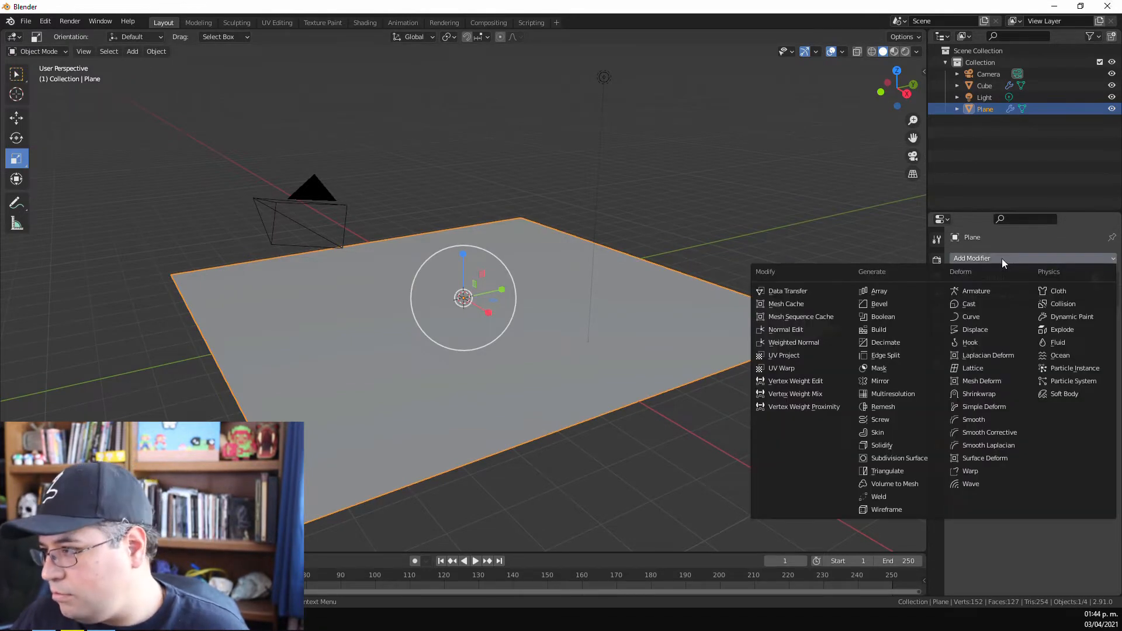
{"action": "left_click", "coordinate": [1069, 294]}
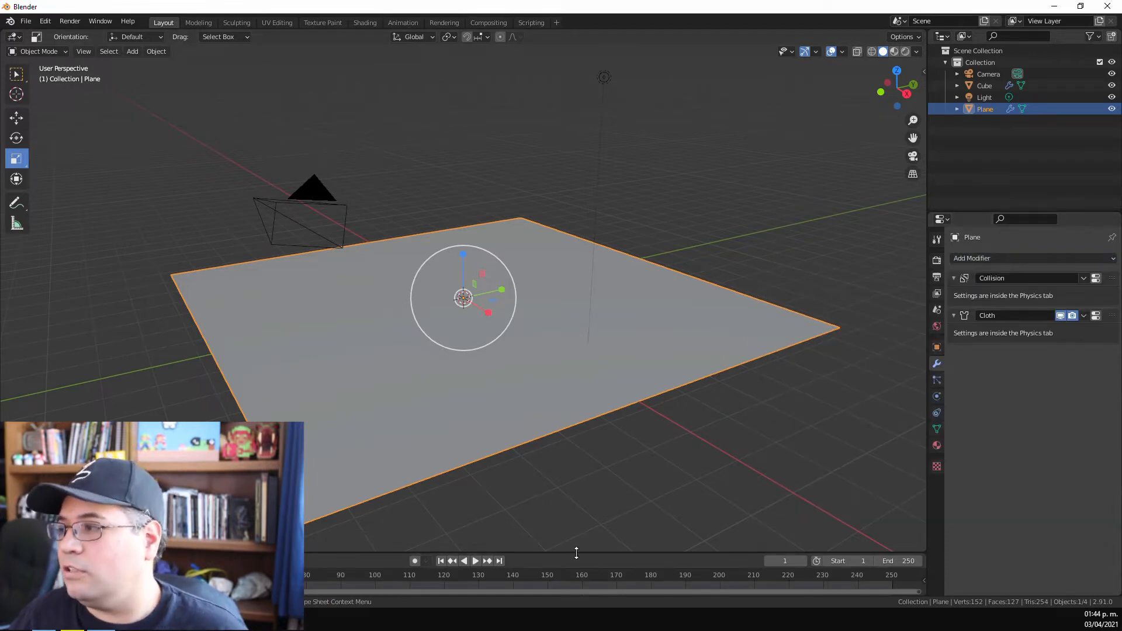
Enlarge the timeline and play the cloth simulation, rewind to frame 0 and replay it to check how the plane drapes over the cube
{"action": "left_click_drag", "start_coordinate": [574, 552], "coordinate": [585, 476]}
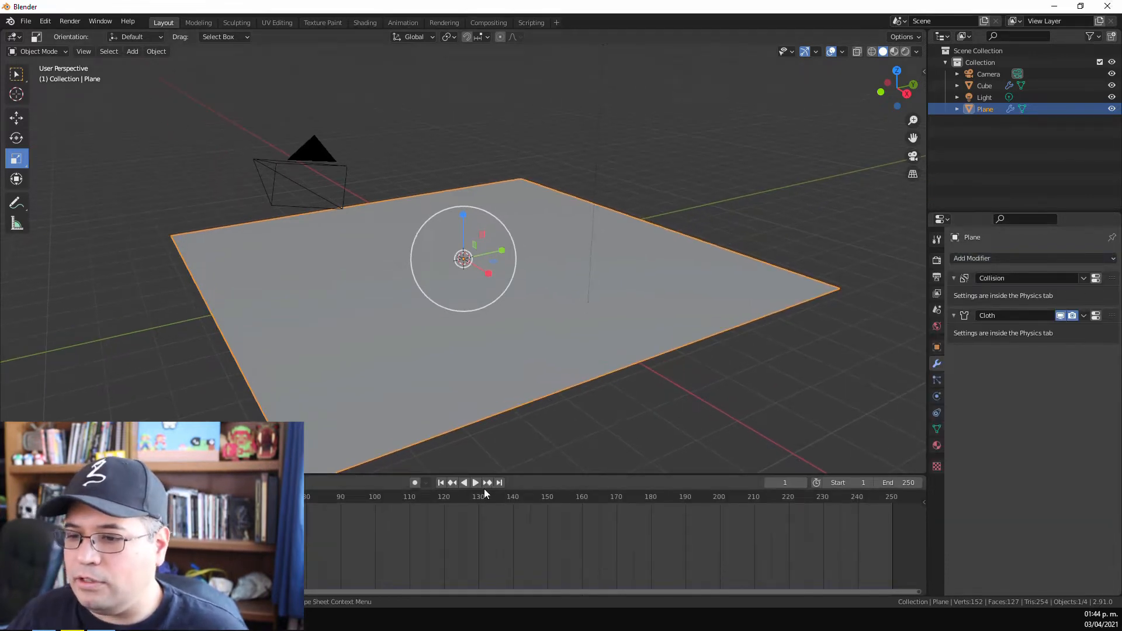
{"action": "left_click", "coordinate": [475, 483]}
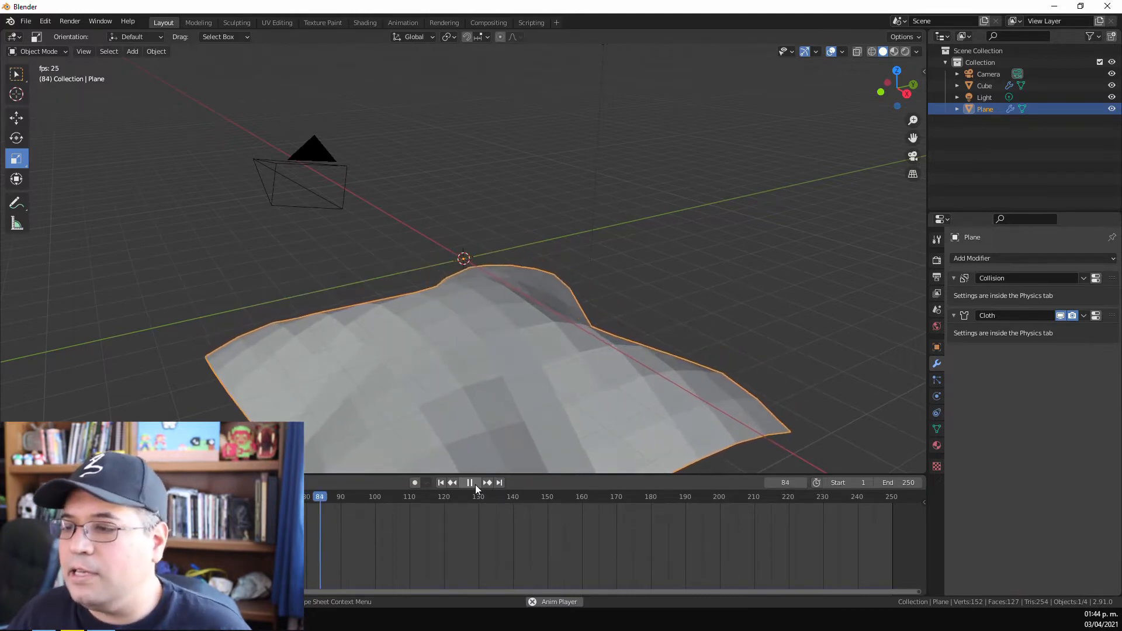
{"action": "left_click", "coordinate": [475, 485]}
{"action": "left_click_drag", "start_coordinate": [358, 497], "coordinate": [31, 496]}
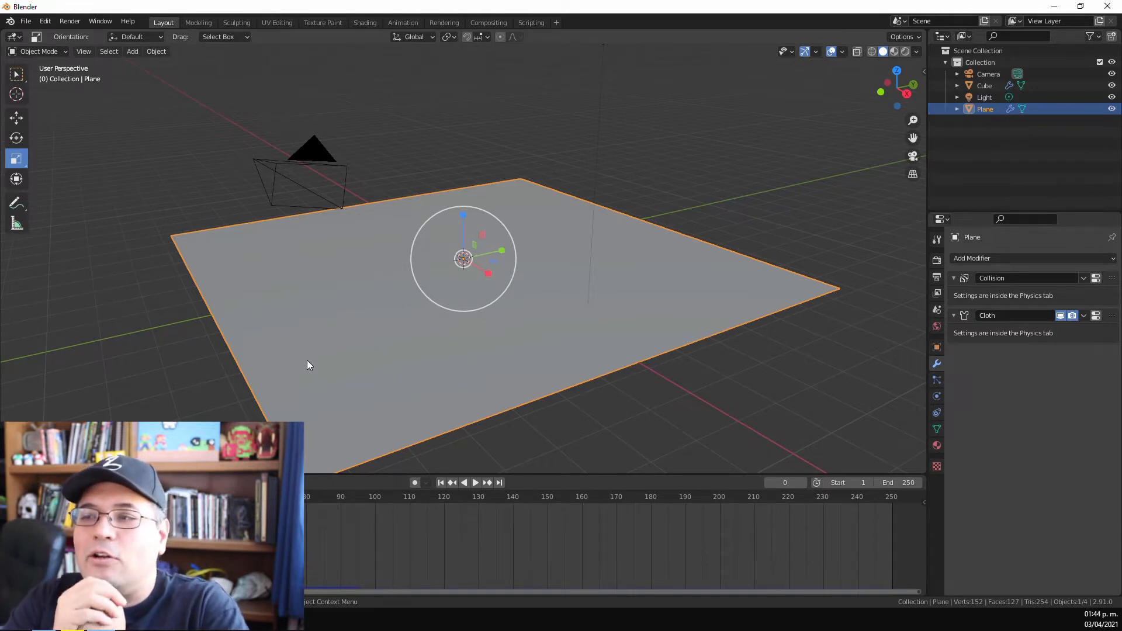
{"action": "key", "text": "space"}
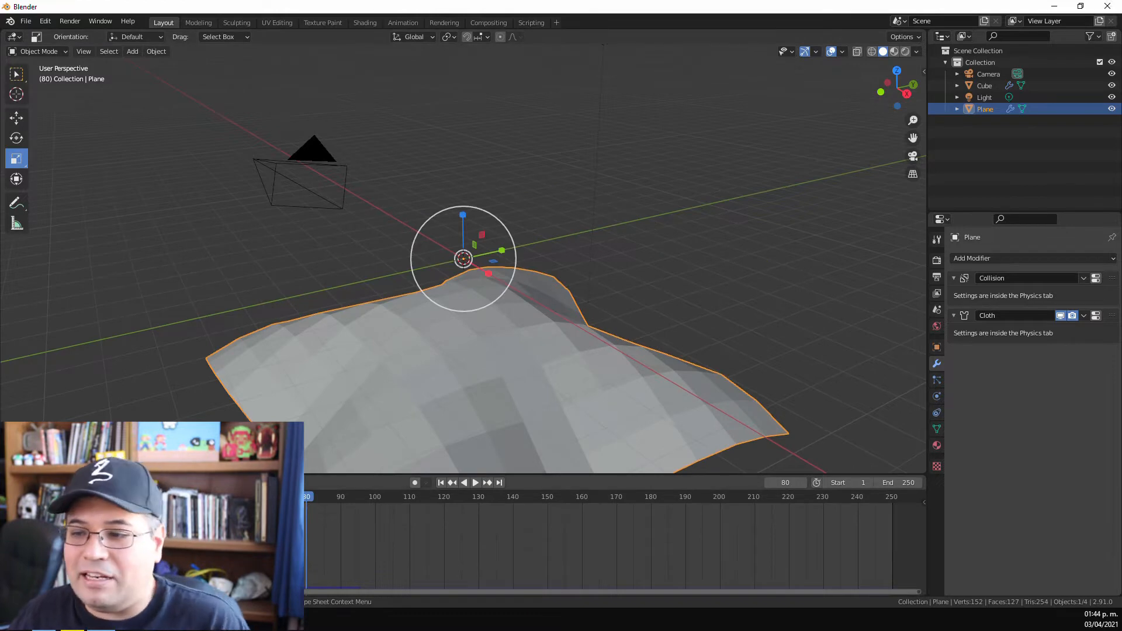
{"action": "middle_click_drag", "start_coordinate": [453, 400], "coordinate": [422, 384]}
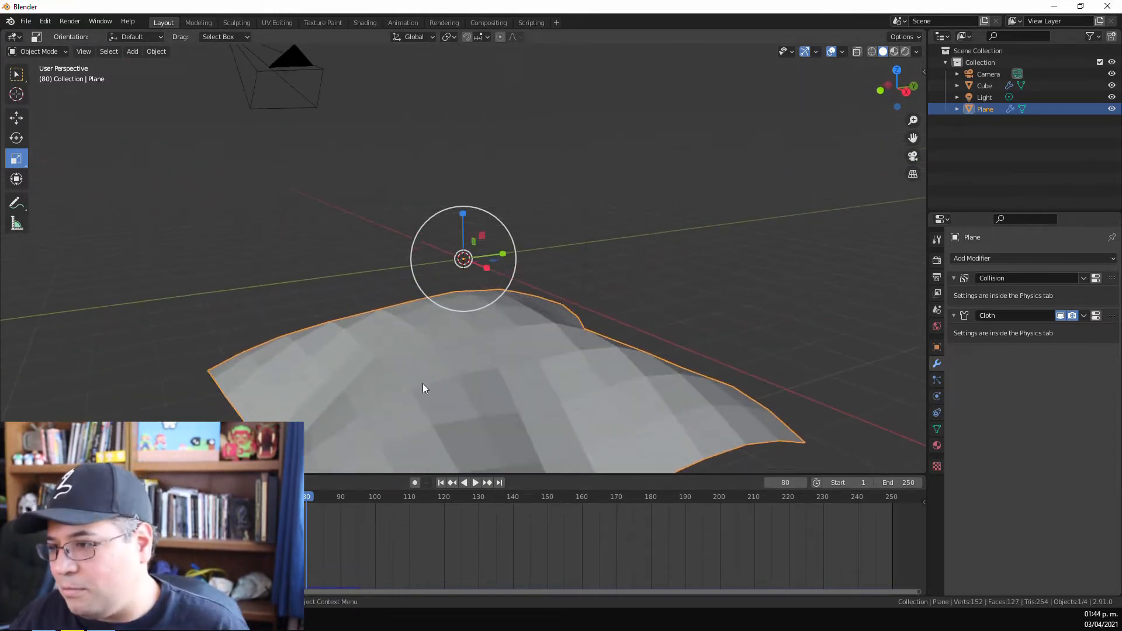
Apply smooth face shading to the whole plane in Edit Mode and return to Object Mode
{"action": "left_click", "coordinate": [33, 55]}
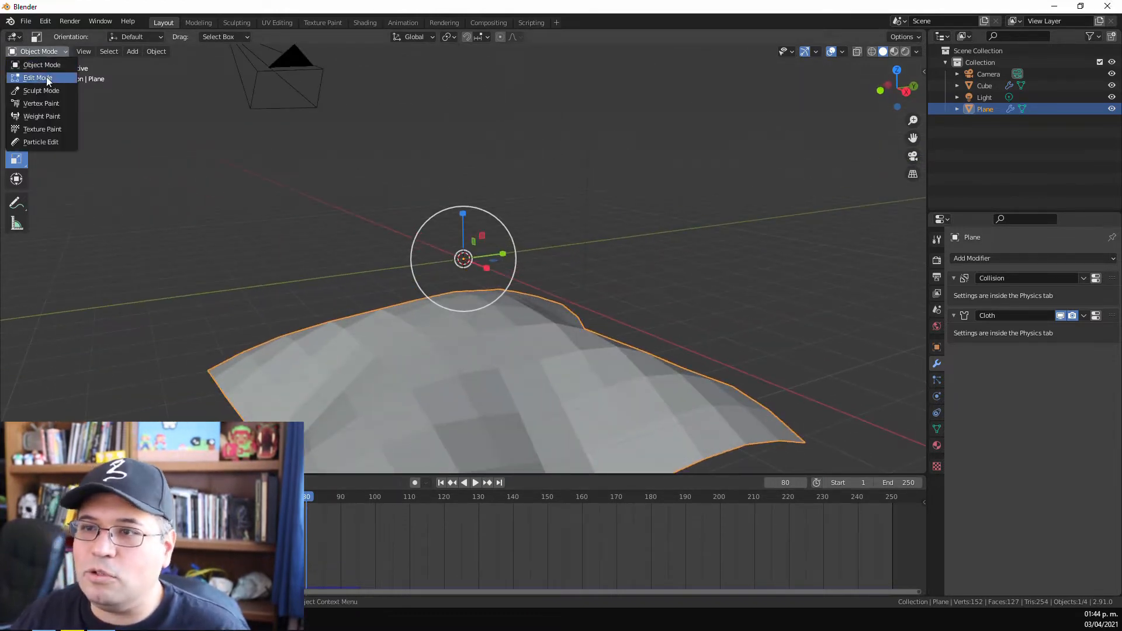
{"action": "left_click", "coordinate": [35, 75]}
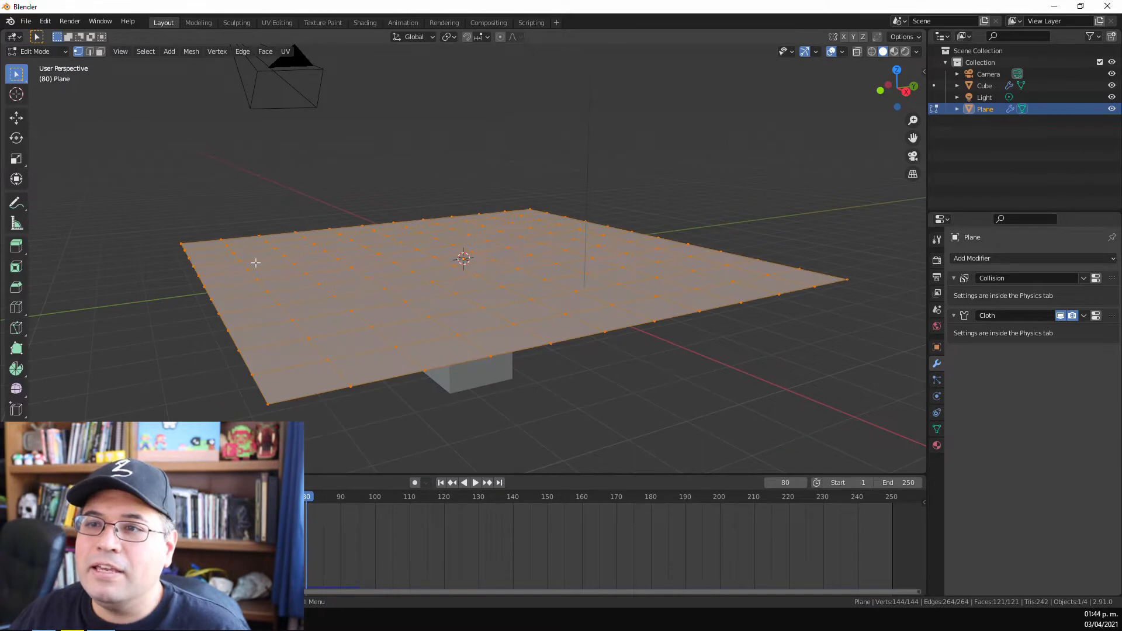
{"action": "left_click", "coordinate": [190, 51]}
{"action": "mouse_move", "coordinate": [229, 247]}
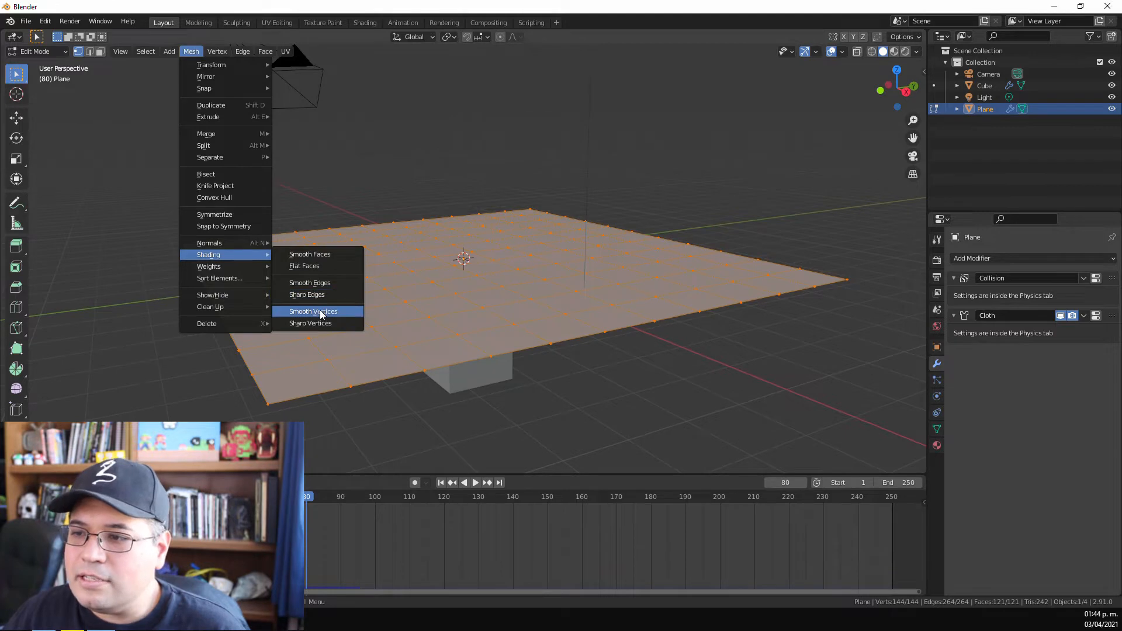
{"action": "left_click", "coordinate": [309, 254]}
{"action": "left_click", "coordinate": [37, 51]}
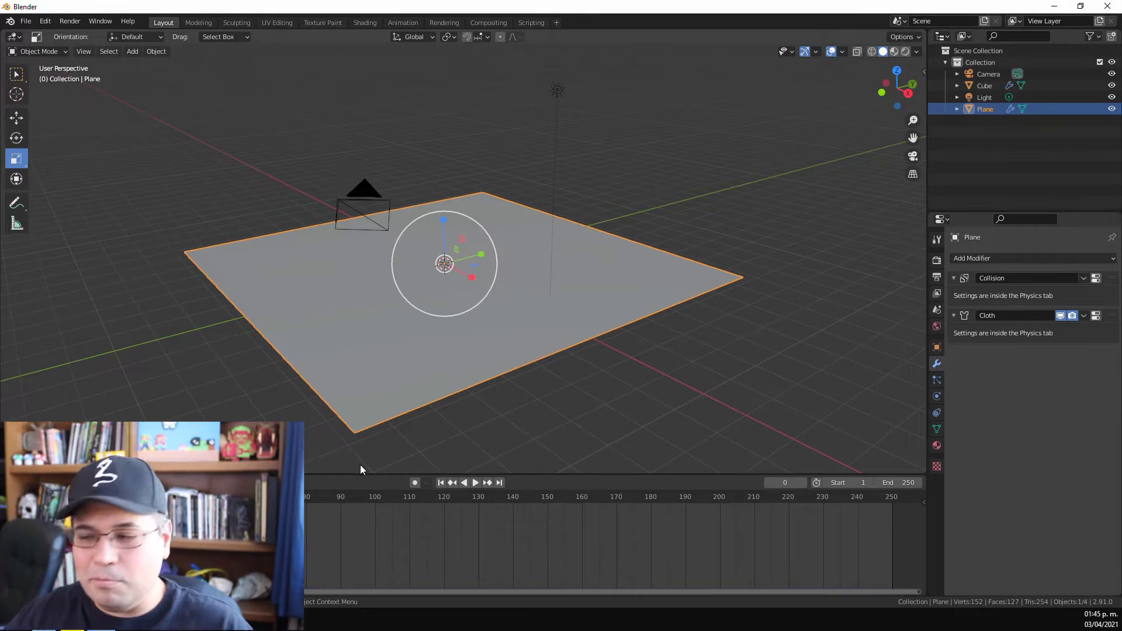
Replay the smooth-shaded cloth simulation from frame 0 and examine the draped folds, stopping at frame 75
{"action": "key", "text": "space"}
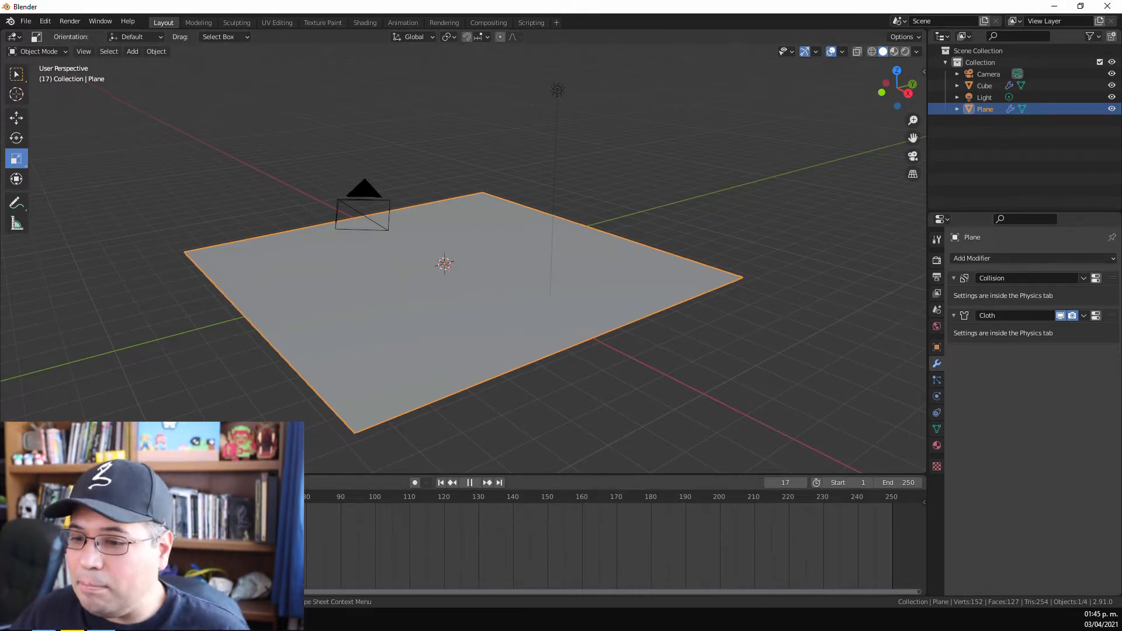
{"action": "left_click_drag", "start_coordinate": [31, 497], "coordinate": [29, 496]}
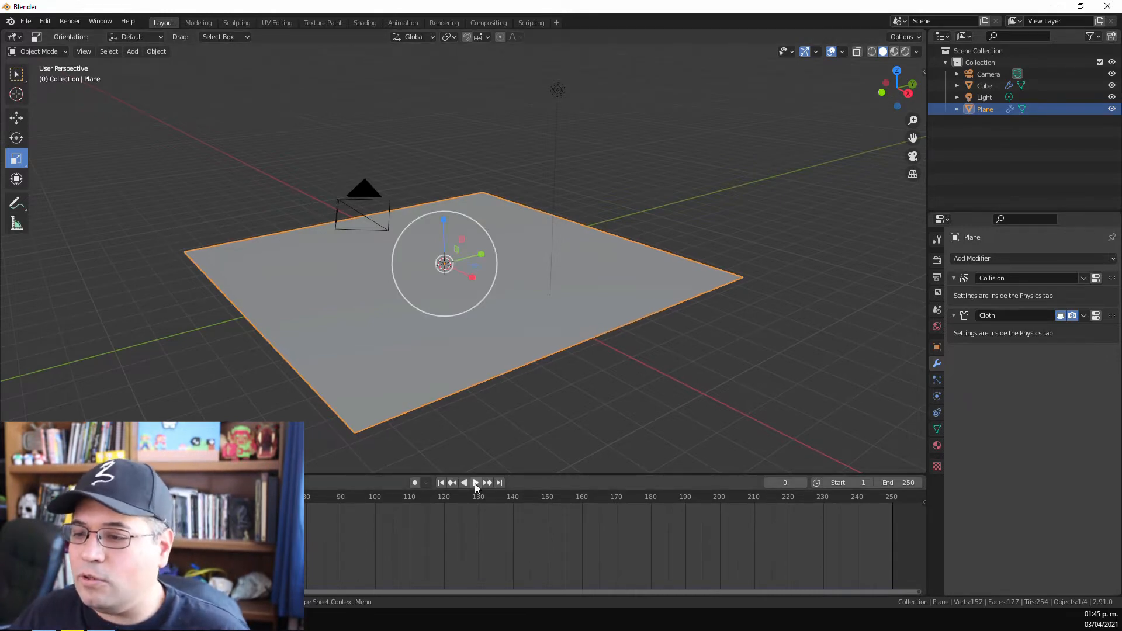
{"action": "left_click", "coordinate": [474, 482]}
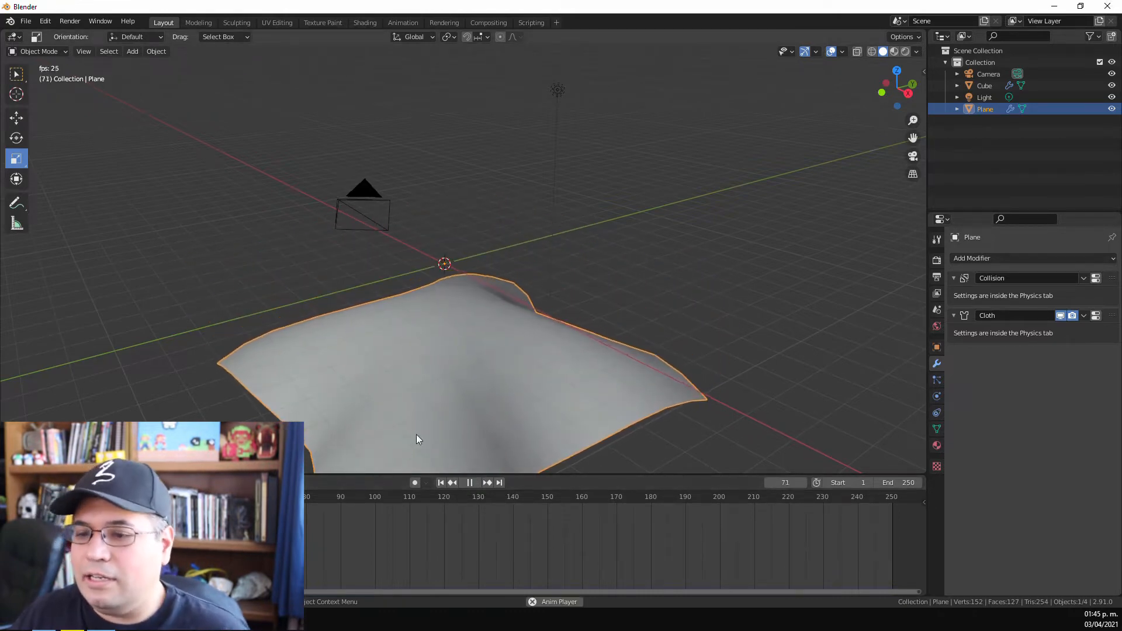
{"action": "left_click", "coordinate": [470, 482]}
{"action": "middle_click_drag", "start_coordinate": [415, 343], "coordinate": [476, 336]}
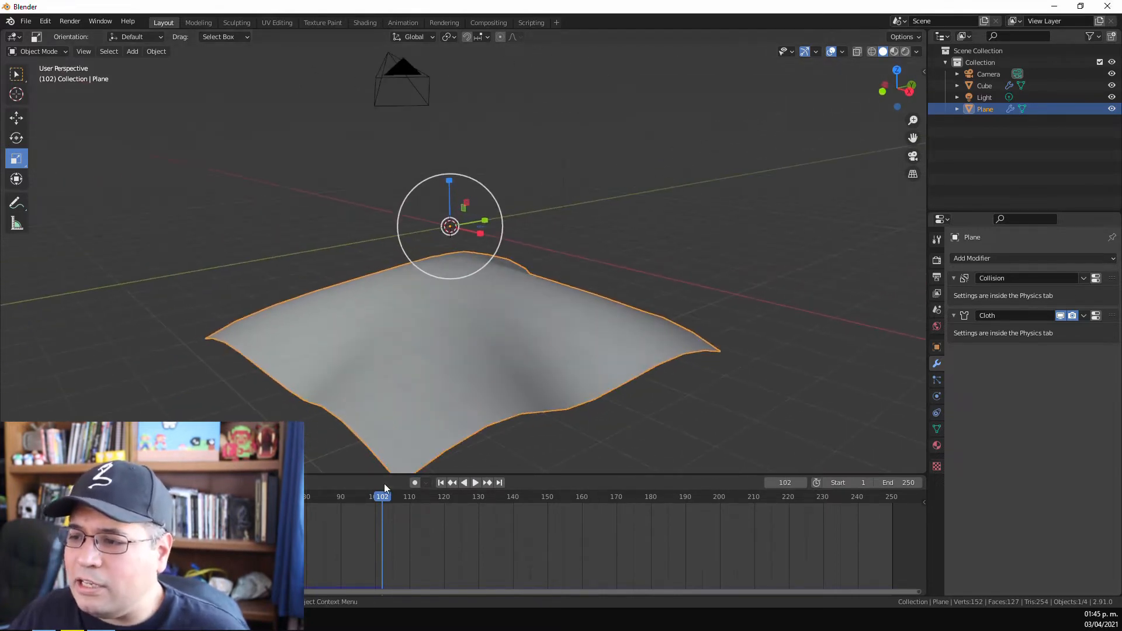
{"action": "left_click_drag", "start_coordinate": [383, 496], "coordinate": [182, 496]}
{"action": "key", "text": "space"}
{"action": "key", "text": "space"}
{"action": "key", "text": "space"}
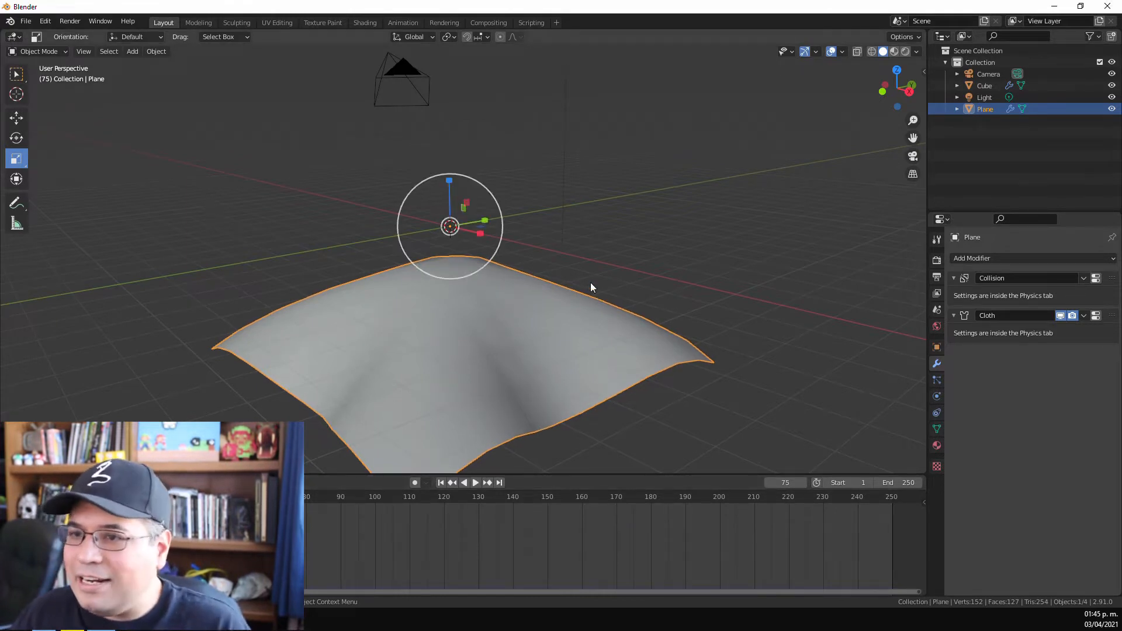
Open the plane's mesh data properties and inspect its Shape Keys section
{"action": "left_click", "coordinate": [935, 429]}
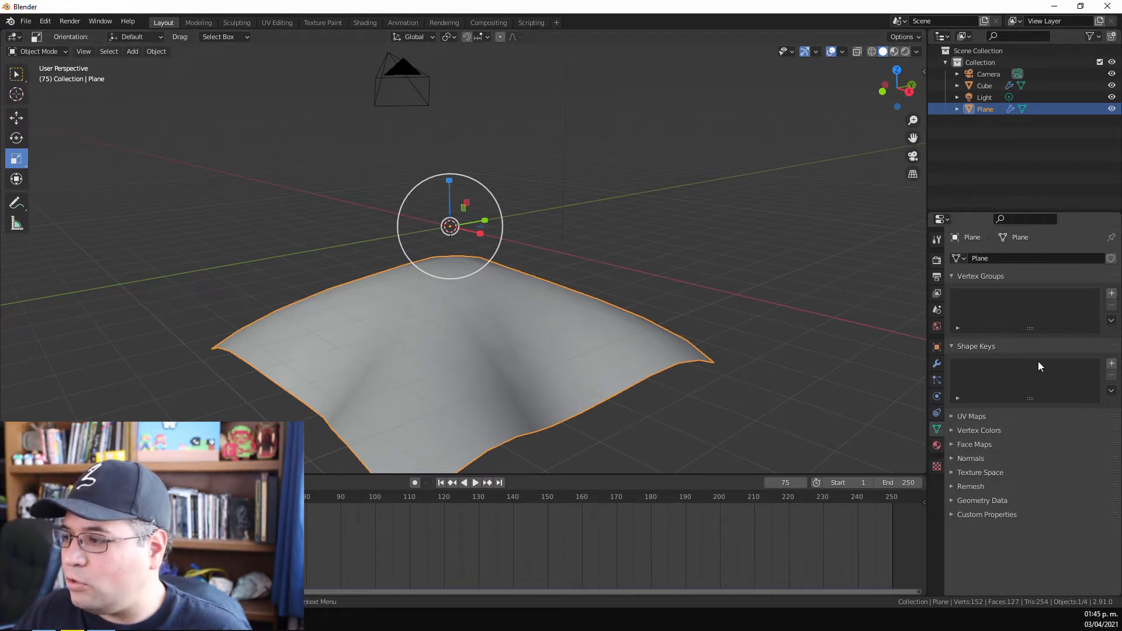
{"action": "left_click", "coordinate": [950, 346]}
{"action": "left_click", "coordinate": [951, 345]}
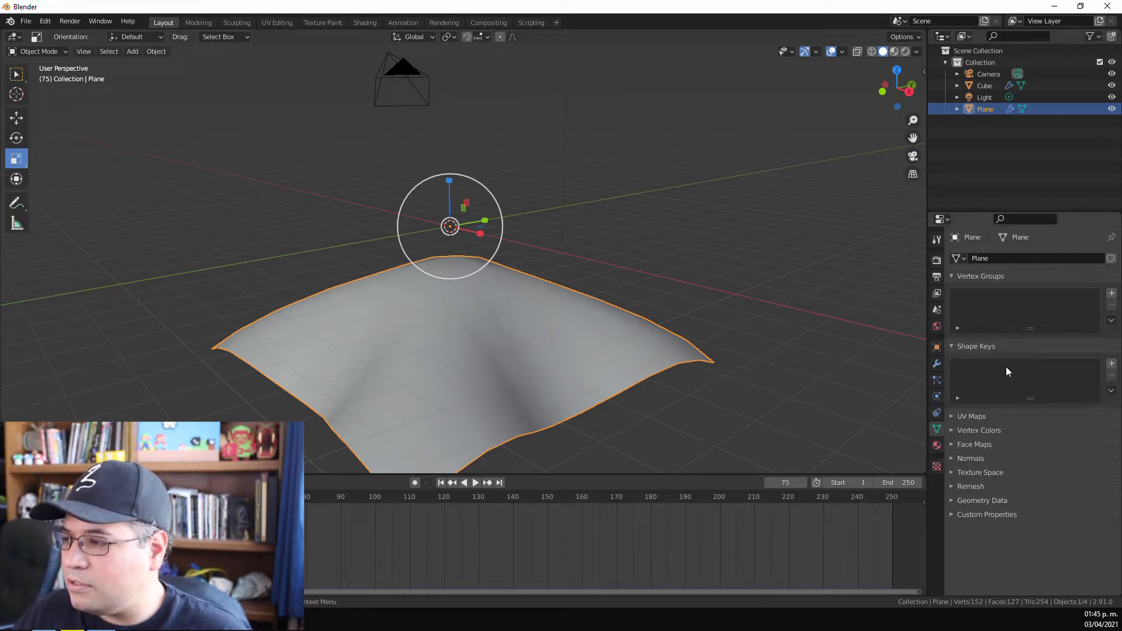
Save the plane's Cloth modifier result at frame 75 as a shape key while keeping the modifier
{"action": "left_click", "coordinate": [936, 363]}
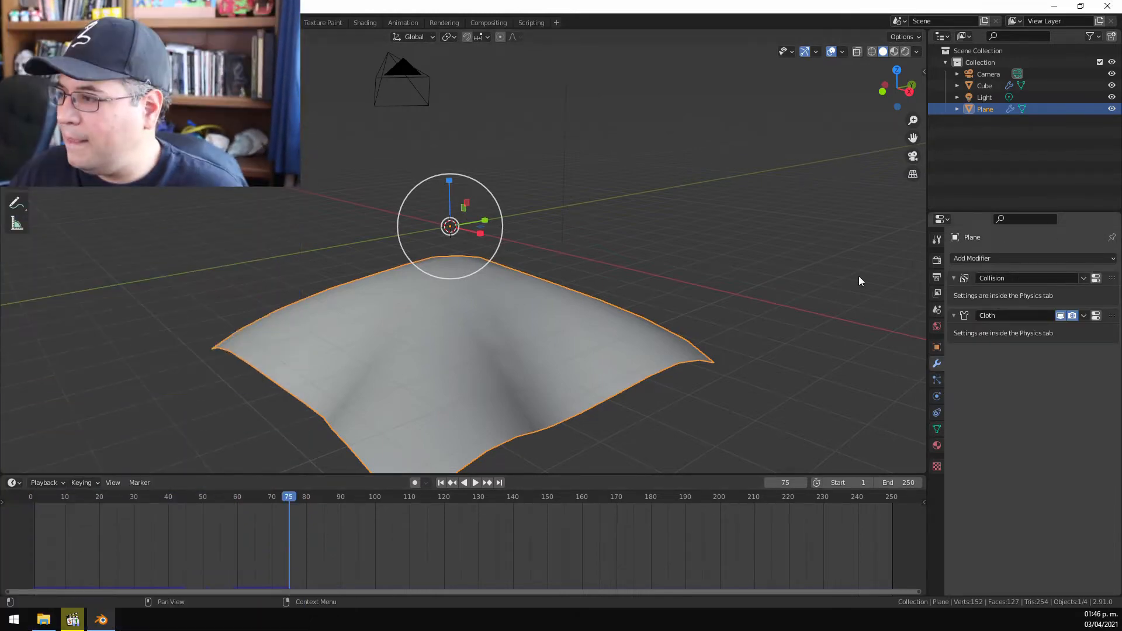
{"action": "middle_click_drag", "start_coordinate": [489, 370], "coordinate": [416, 318]}
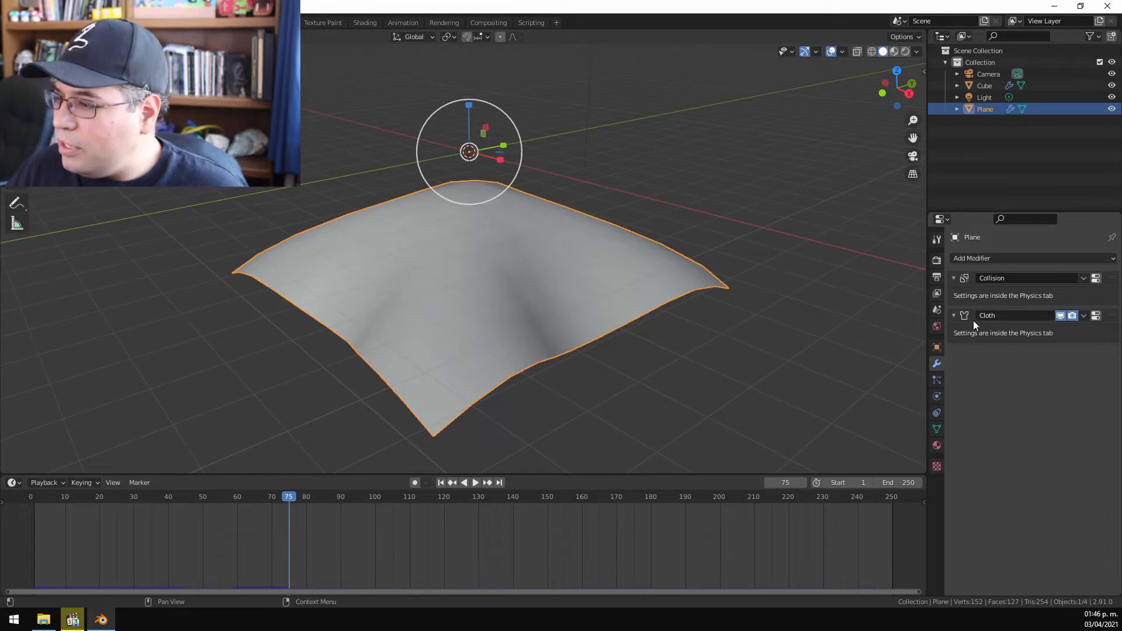
{"action": "left_click", "coordinate": [1083, 315]}
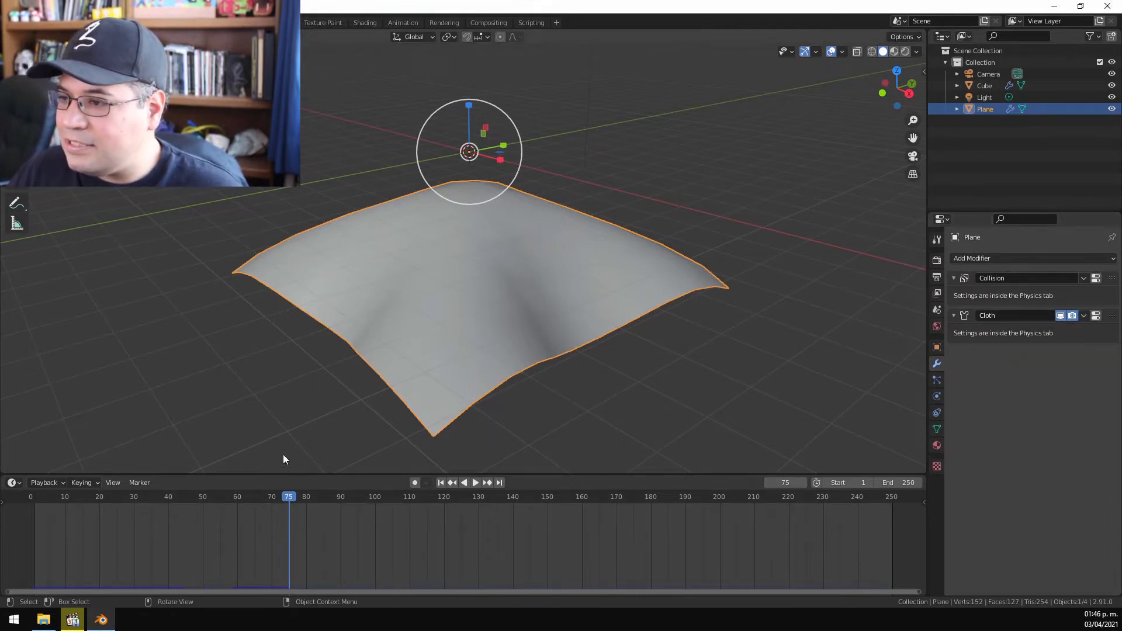
{"action": "left_click", "coordinate": [1084, 316]}
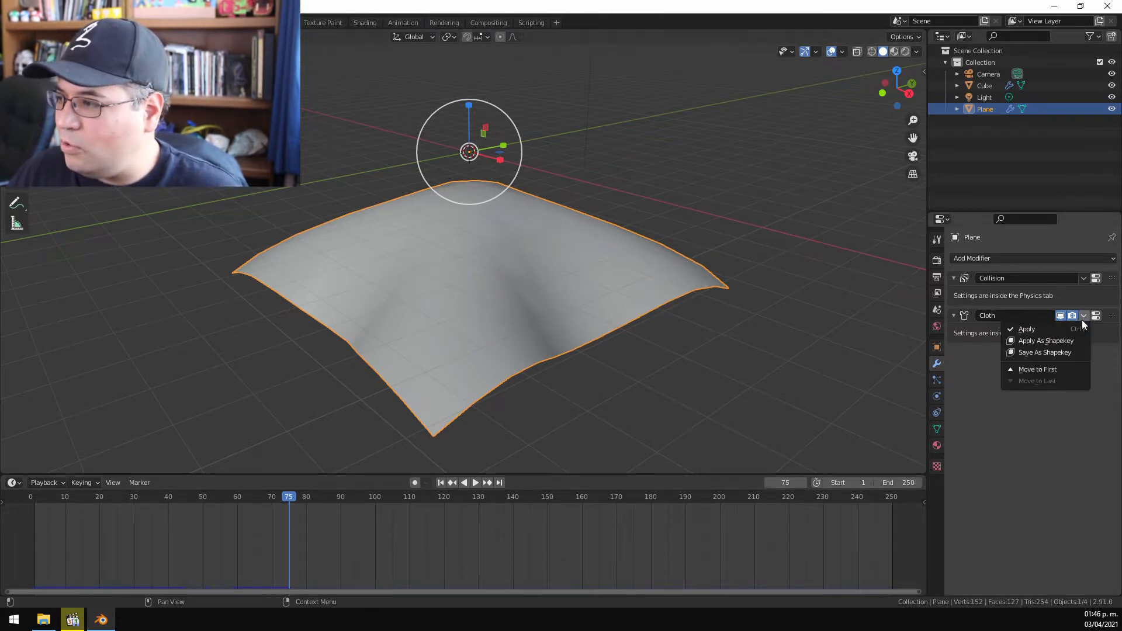
{"action": "left_click", "coordinate": [1051, 351]}
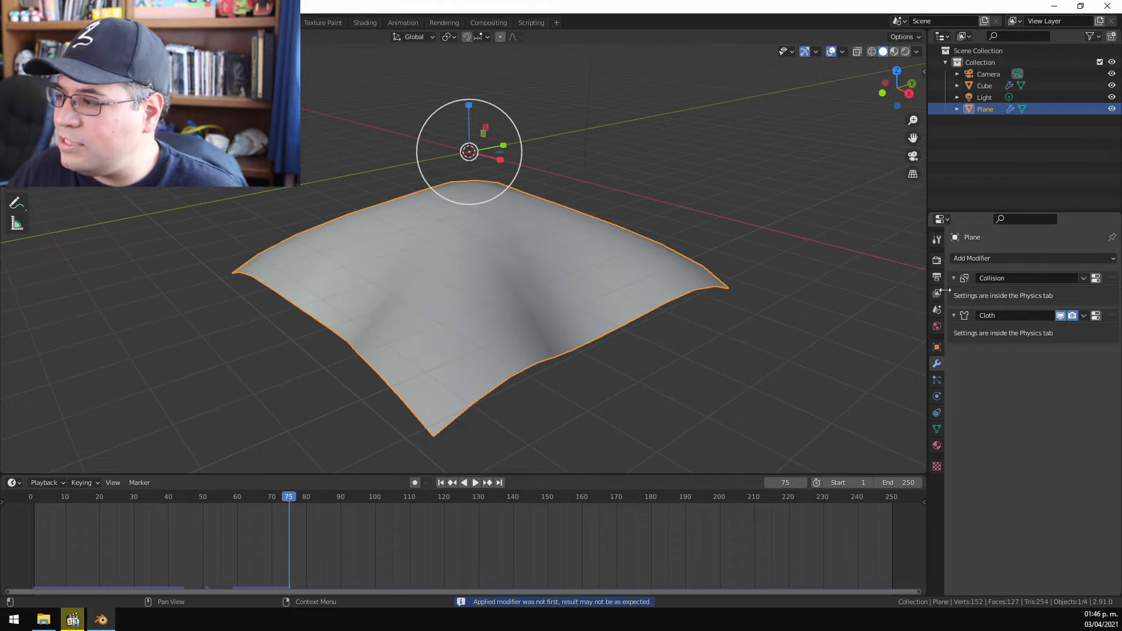
Return to frame 0 and rename the plane's Cloth shape key as juanito in its mesh data properties
{"action": "left_click_drag", "start_coordinate": [288, 495], "coordinate": [31, 500]}
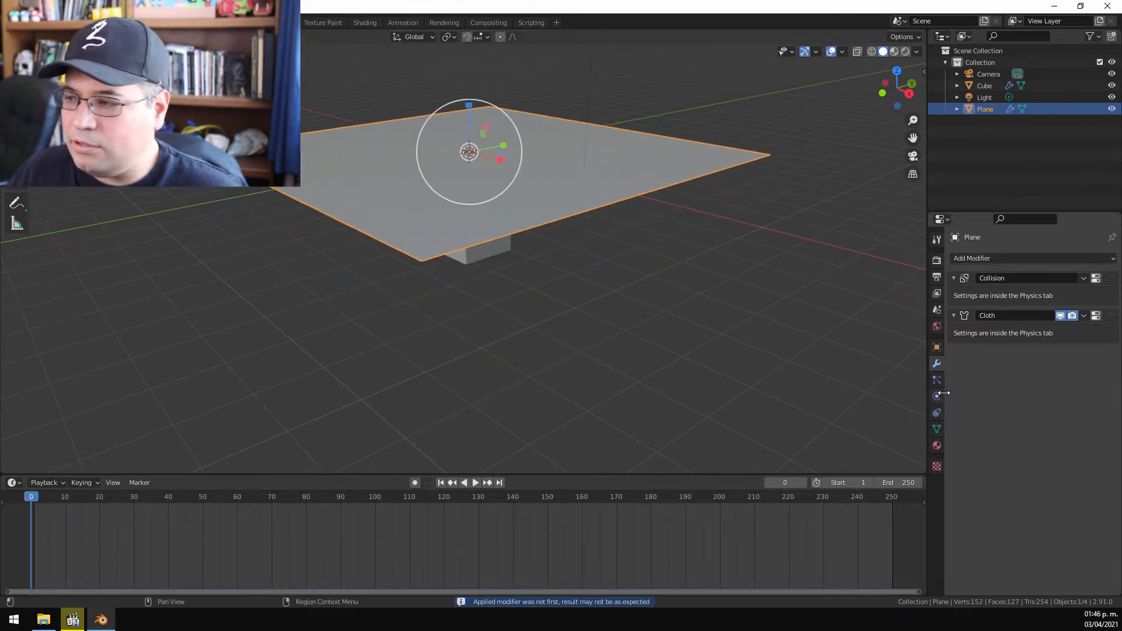
{"action": "left_click", "coordinate": [937, 425]}
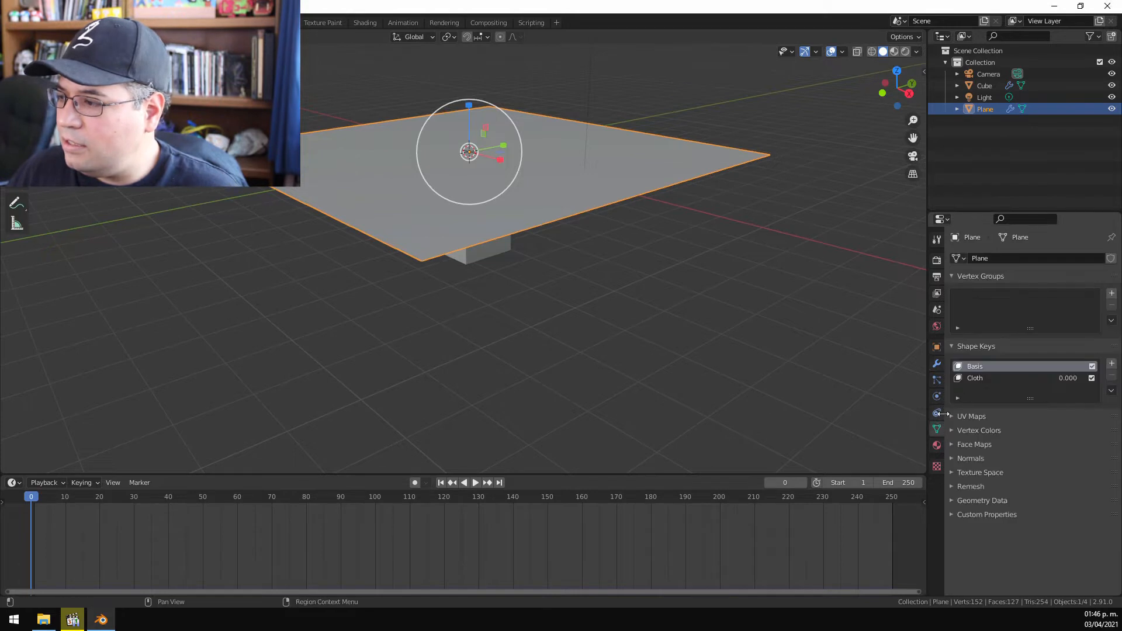
{"action": "left_click", "coordinate": [973, 380]}
{"action": "left_click", "coordinate": [973, 365]}
{"action": "left_click", "coordinate": [972, 377]}
{"action": "left_click", "coordinate": [977, 369]}
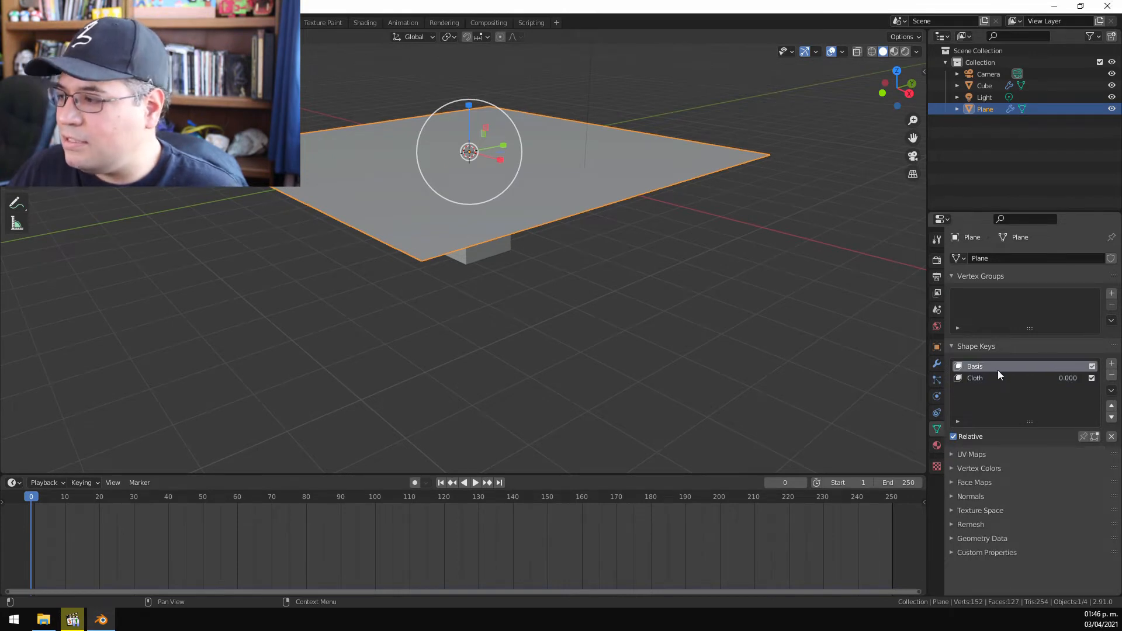
{"action": "left_click", "coordinate": [975, 378]}
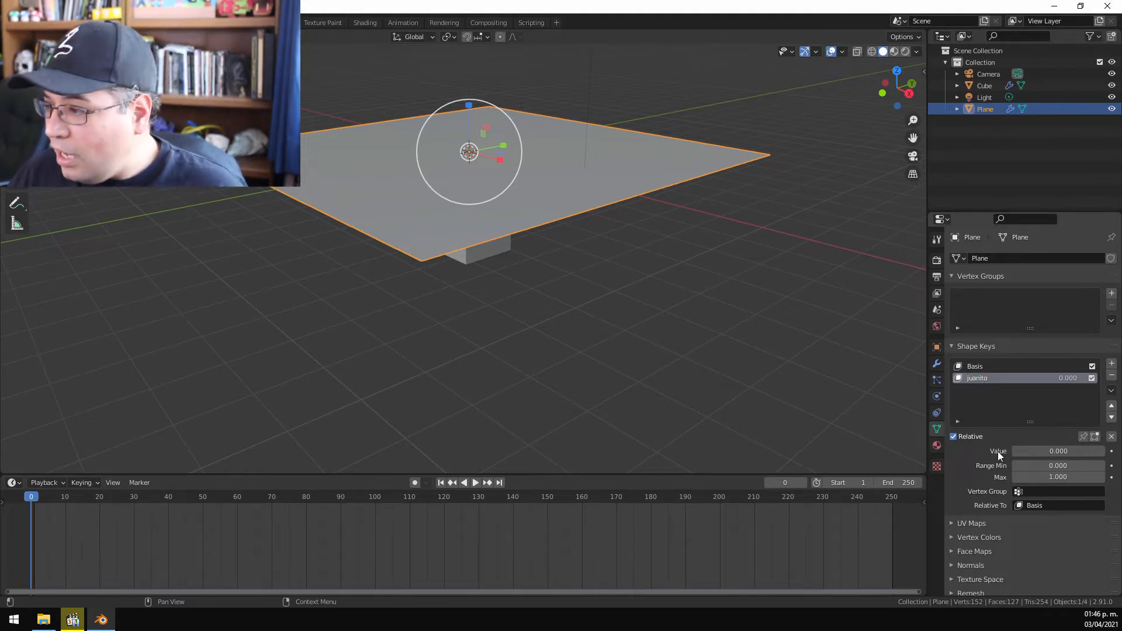
Try adjusting the juanito shape key's value with the cloth physics still enabled
{"action": "mouse_move", "coordinate": [1036, 449]}
{"action": "left_mouse_down"}
{"action": "mouse_move", "coordinate": [1104, 451]}
{"action": "mouse_move", "coordinate": [1012, 450]}
{"action": "left_mouse_up"}
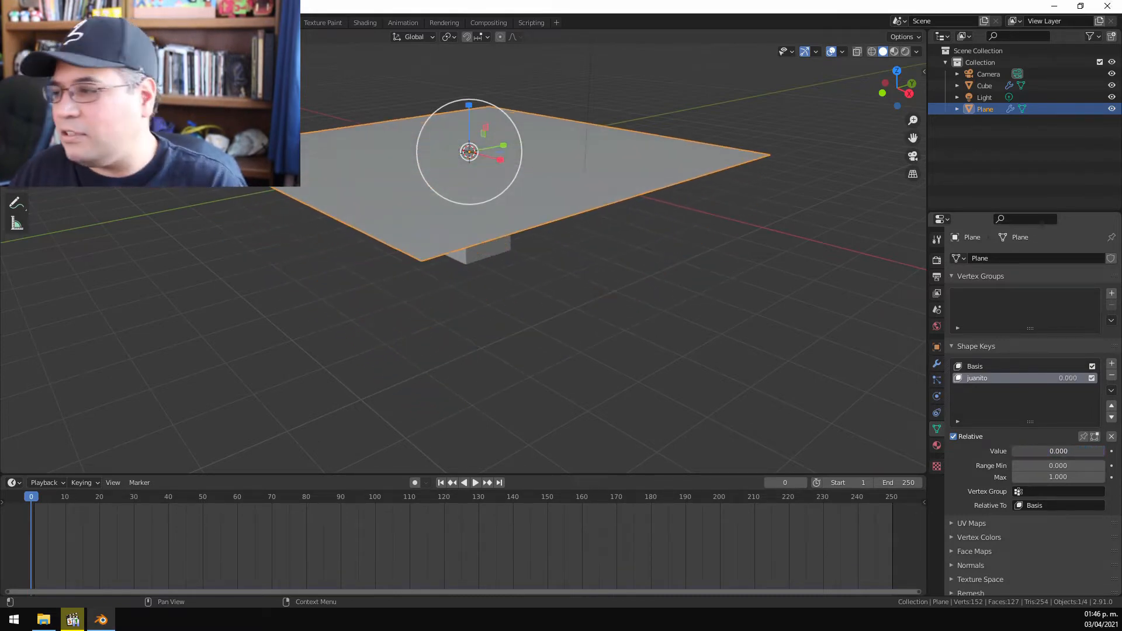
{"action": "key", "text": "space"}
{"action": "key", "text": "Escape"}
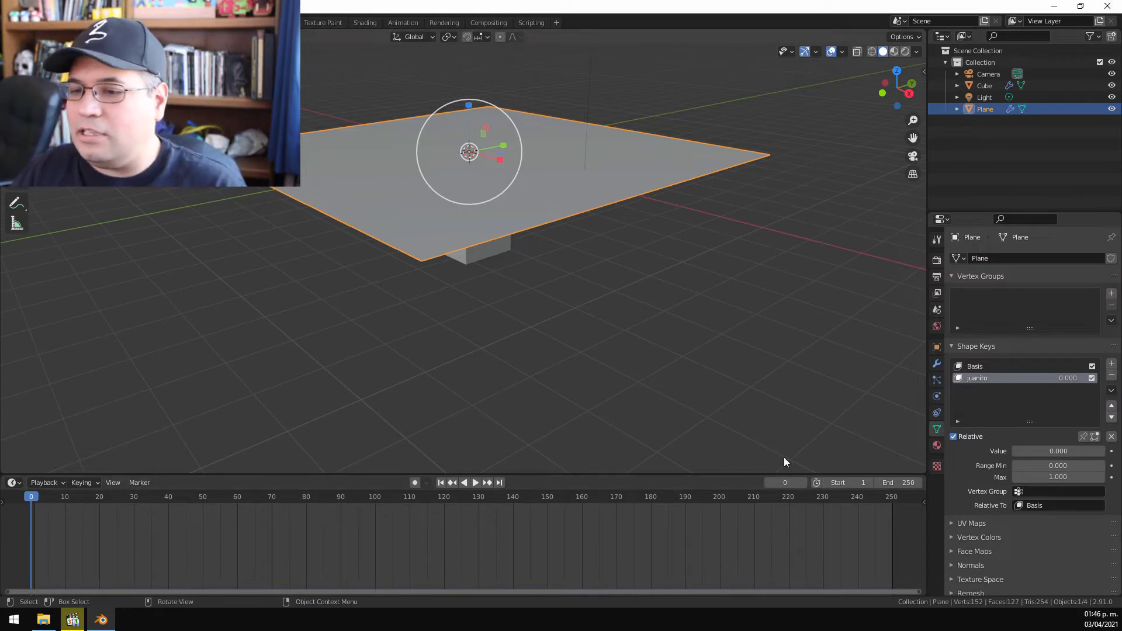
{"action": "middle_click_drag", "start_coordinate": [560, 246], "coordinate": [567, 295]}
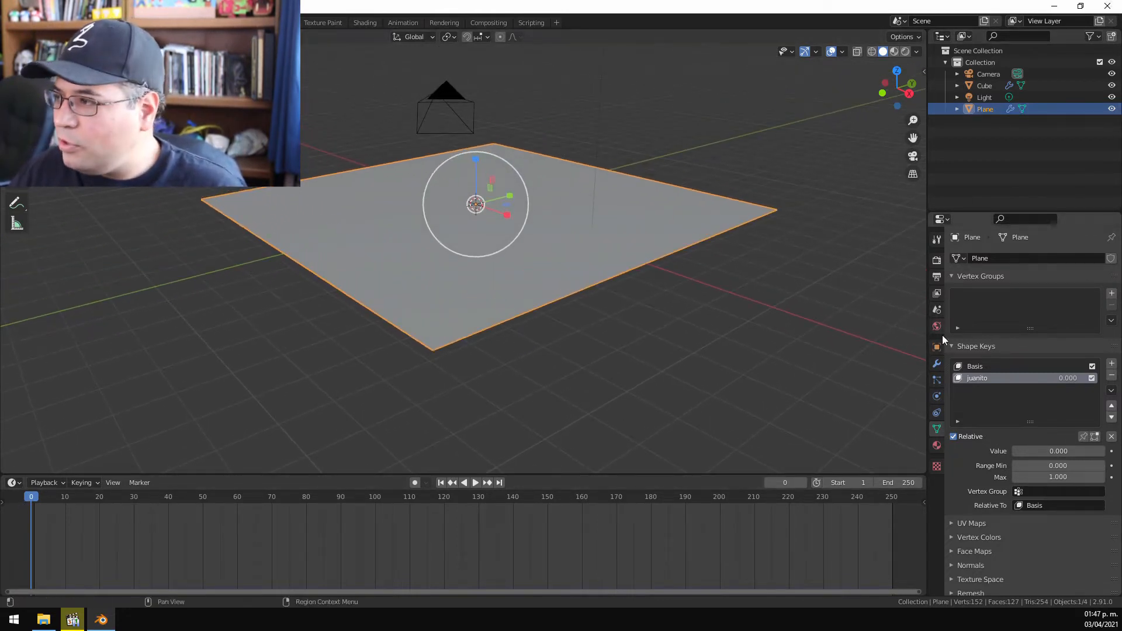
Remove the Cloth and Collision physics from the plane and delete the cube from the scene
{"action": "left_click", "coordinate": [935, 412]}
{"action": "left_click", "coordinate": [936, 396]}
{"action": "left_click", "coordinate": [938, 379]}
{"action": "left_click", "coordinate": [936, 396]}
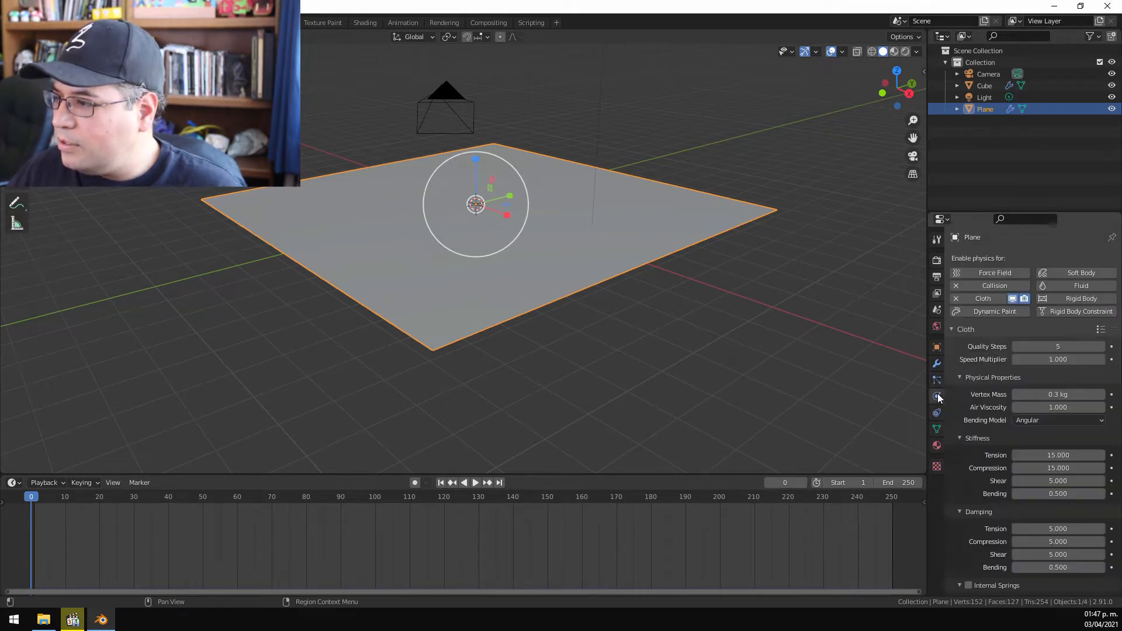
{"action": "left_click_drag", "start_coordinate": [928, 327], "coordinate": [819, 332]}
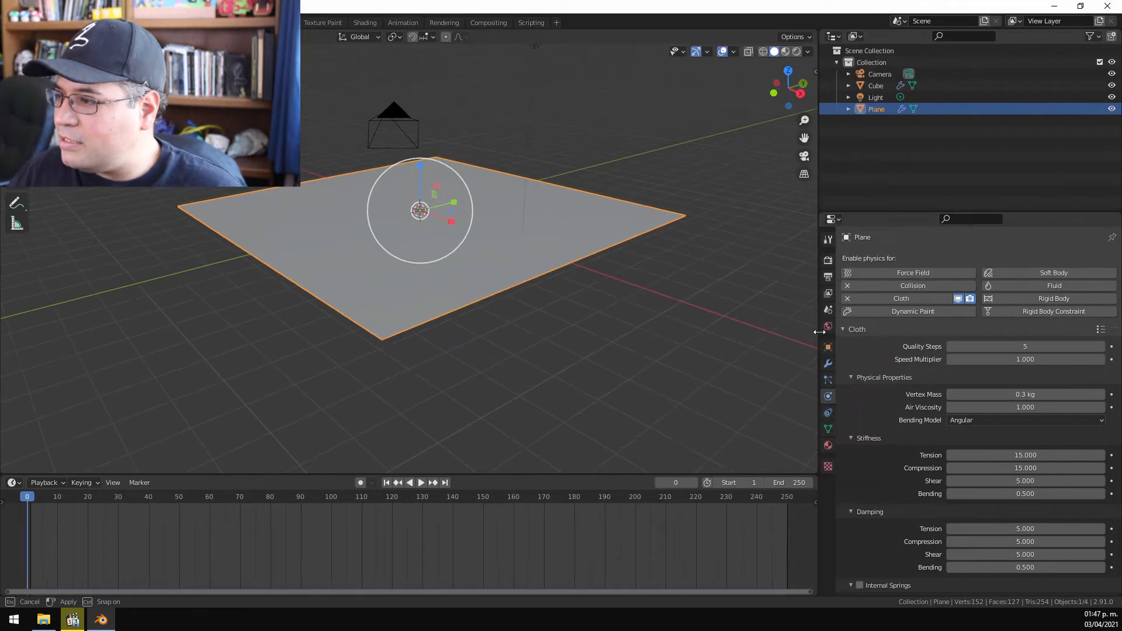
{"action": "left_click", "coordinate": [847, 299]}
{"action": "left_click", "coordinate": [847, 287]}
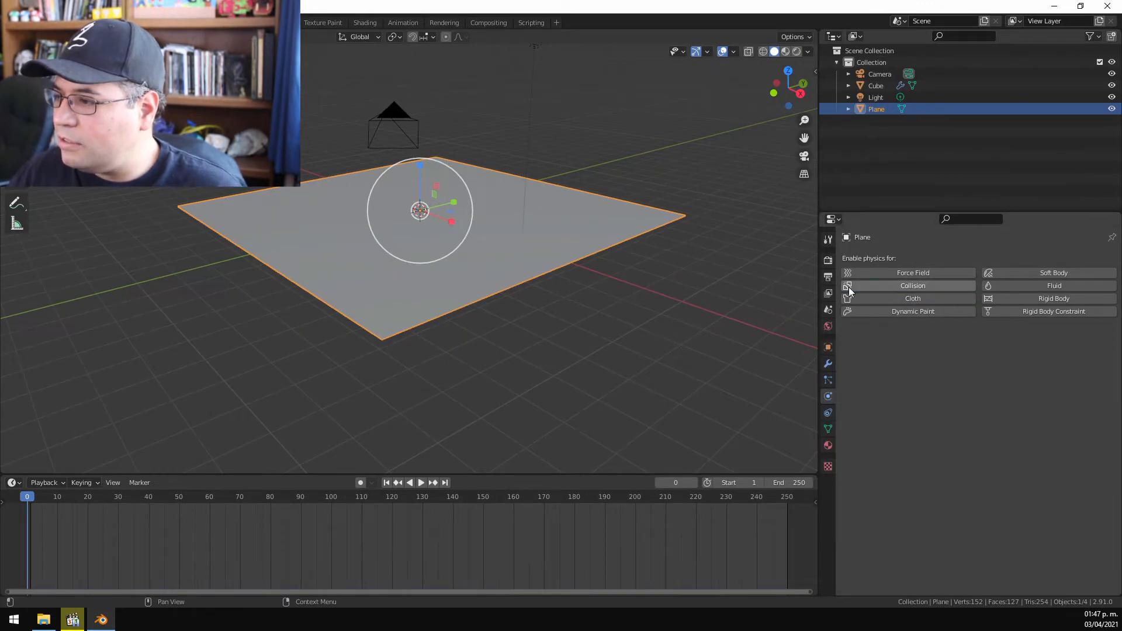
{"action": "left_click", "coordinate": [874, 85]}
{"action": "key", "text": "Delete"}
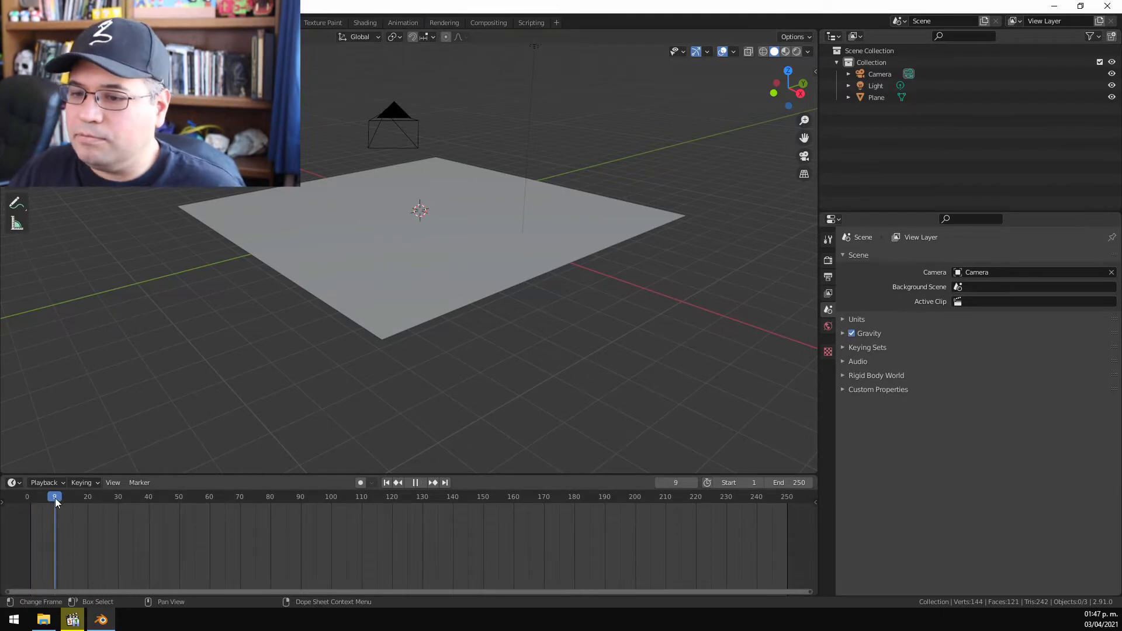
Play the timeline without the simulation to check whether the plane still moves, and rewind to frame 0
{"action": "key", "text": "space"}
{"action": "left_click", "coordinate": [193, 521]}
{"action": "left_click_drag", "start_coordinate": [60, 511], "coordinate": [27, 520]}
{"action": "left_click", "coordinate": [421, 483]}
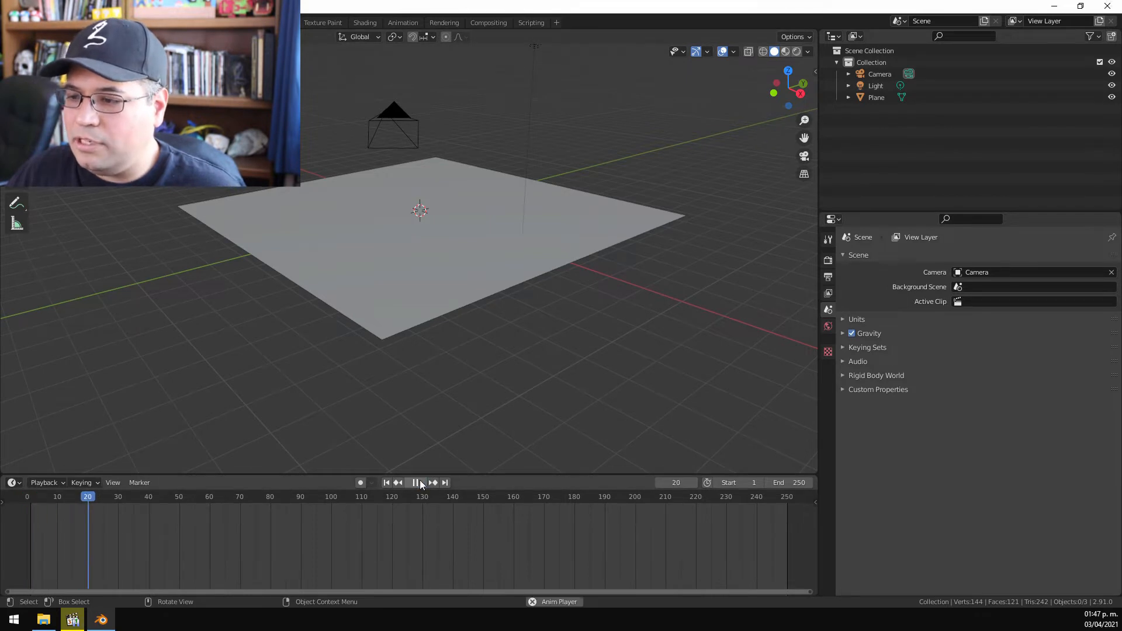
{"action": "key", "text": "space"}
{"action": "left_click_drag", "start_coordinate": [39, 500], "coordinate": [27, 504]}
{"action": "middle_click_drag", "start_coordinate": [515, 345], "coordinate": [546, 341], "text": "shift"}
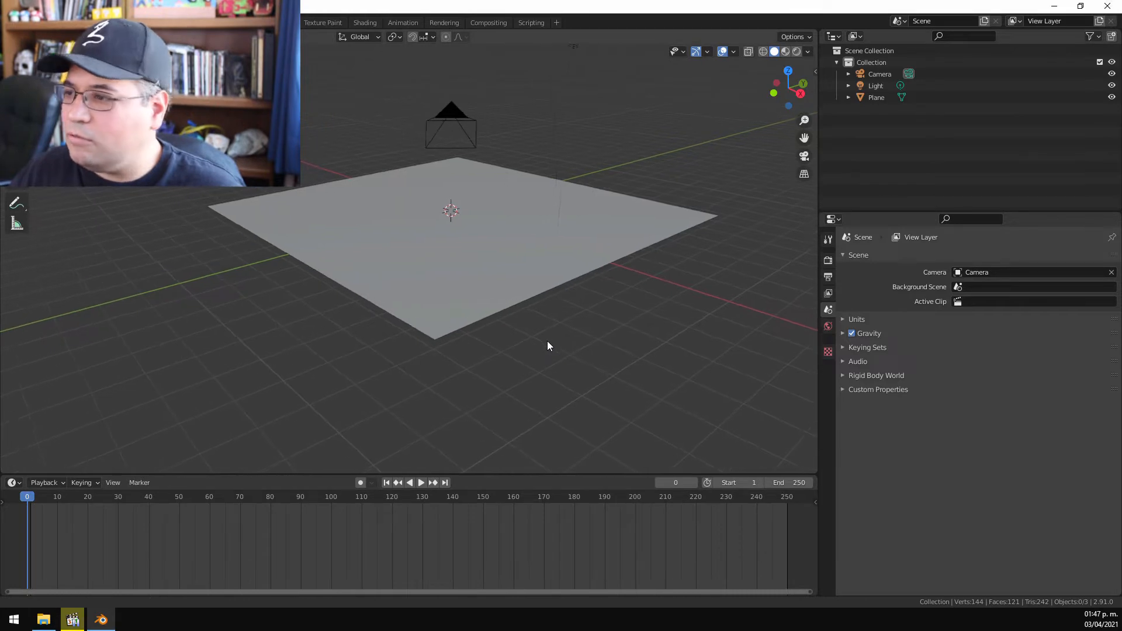
Select the plane and raise the juanito shape key's value to 1.000 to preview the stored drape
{"action": "left_click", "coordinate": [873, 99]}
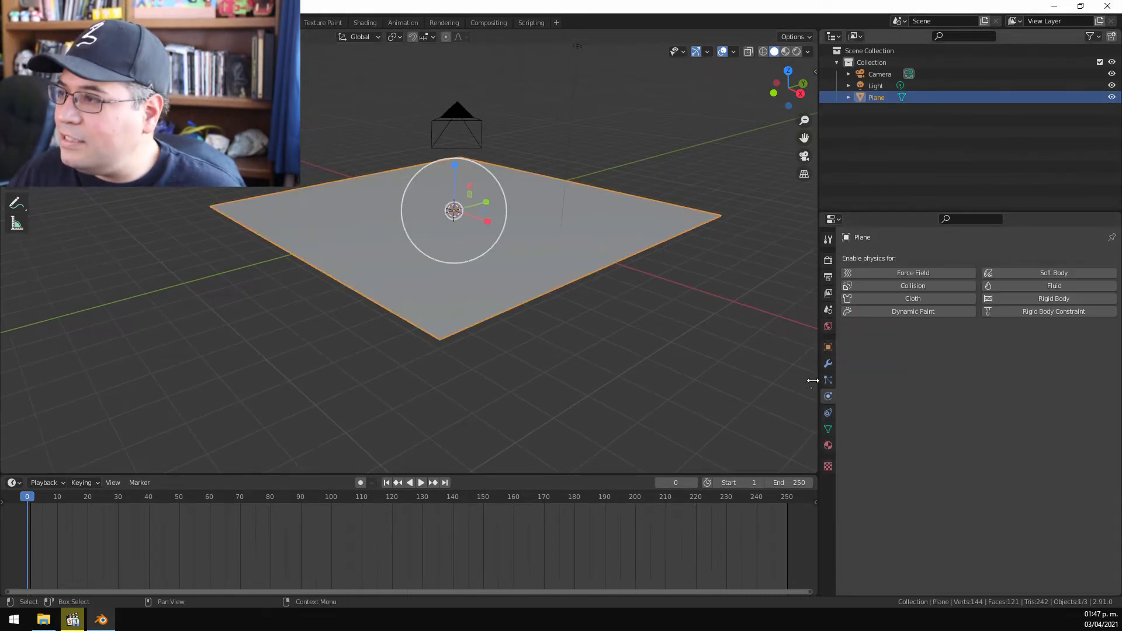
{"action": "left_click", "coordinate": [827, 429]}
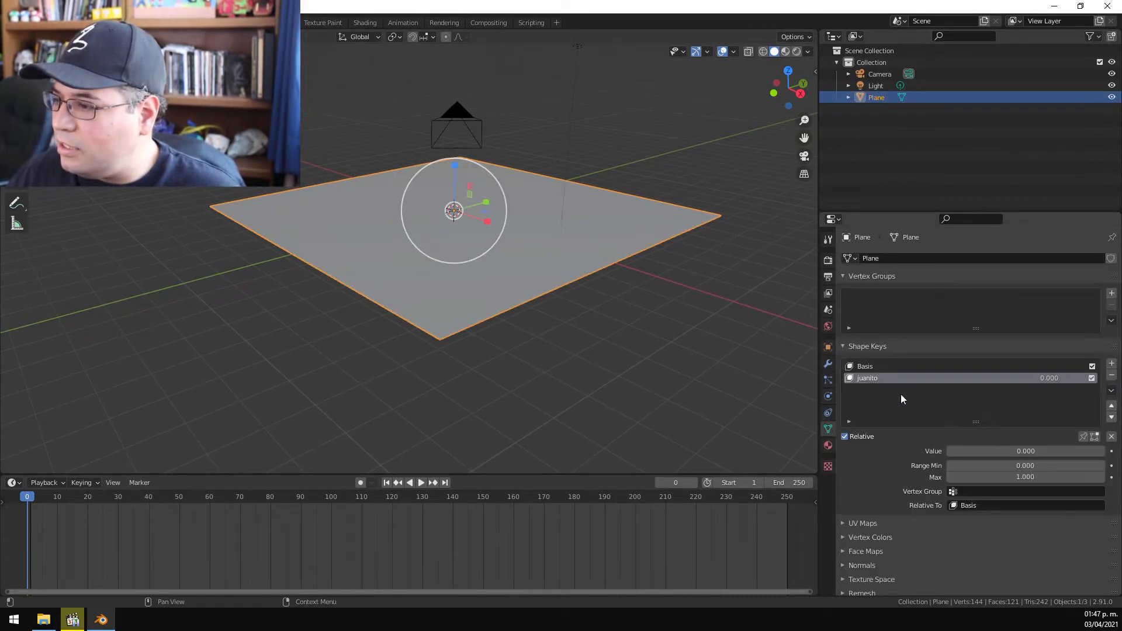
{"action": "left_click_drag", "start_coordinate": [1000, 455], "coordinate": [1104, 454]}
Keyframe the juanito shape key at value 0.000 on frame 1
{"action": "left_click_drag", "start_coordinate": [34, 508], "coordinate": [33, 507]}
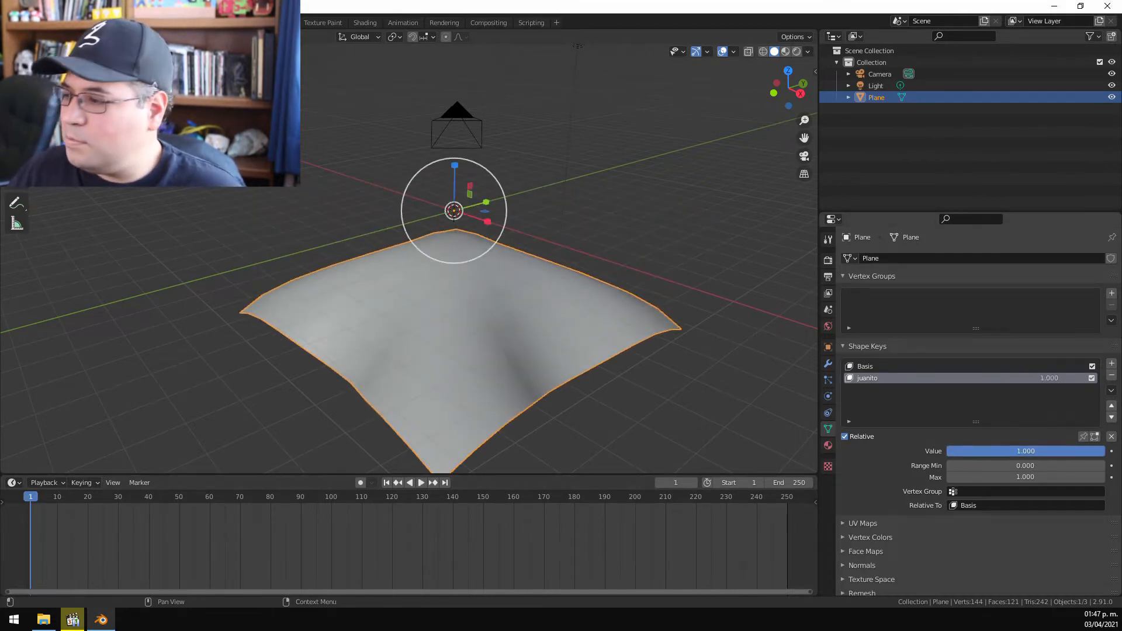
{"action": "left_click_drag", "start_coordinate": [1092, 451], "coordinate": [929, 453]}
{"action": "left_click", "coordinate": [1111, 451]}
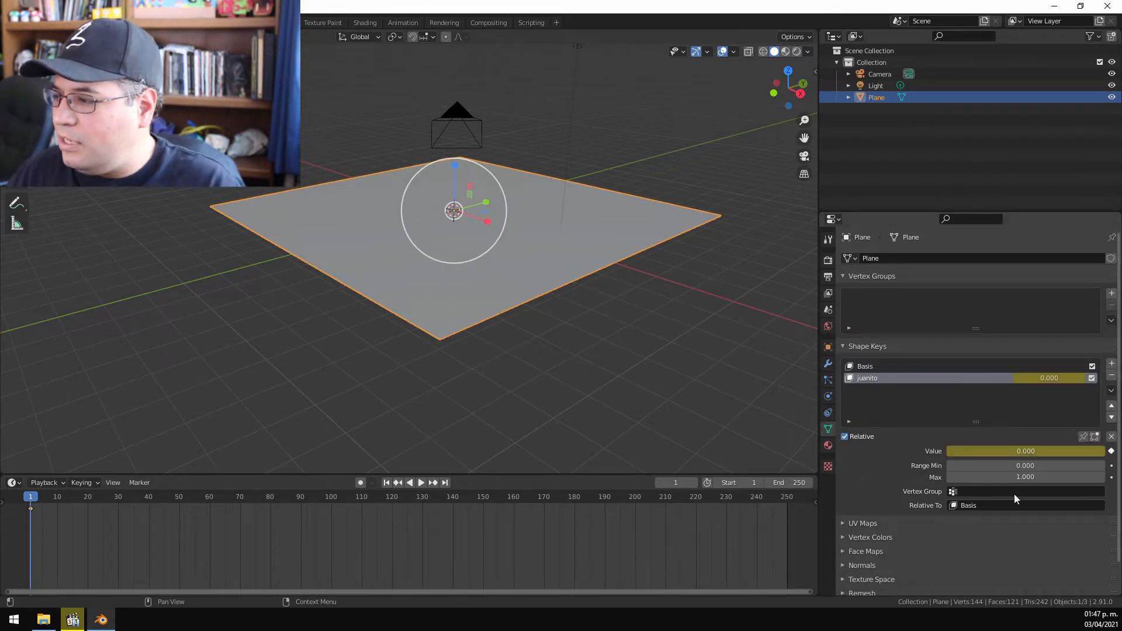
Move to frame 100 and keyframe the juanito shape key at value 1.000
{"action": "key", "text": "space"}
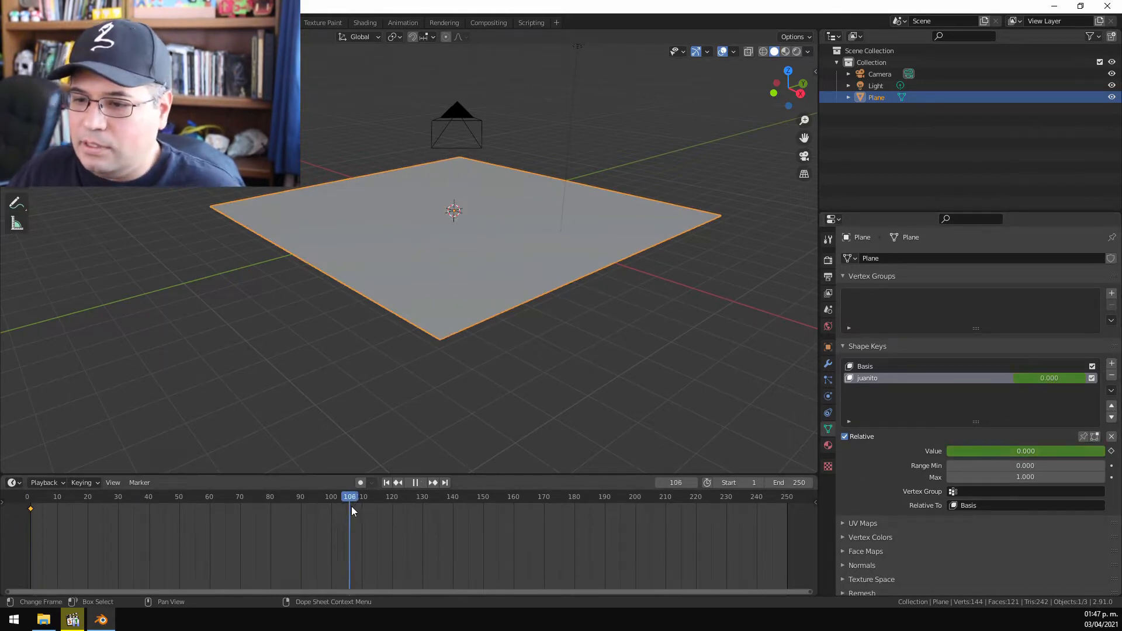
{"action": "left_click_drag", "start_coordinate": [368, 507], "coordinate": [331, 514]}
{"action": "key", "text": "space"}
{"action": "left_click_drag", "start_coordinate": [1004, 448], "coordinate": [1098, 447]}
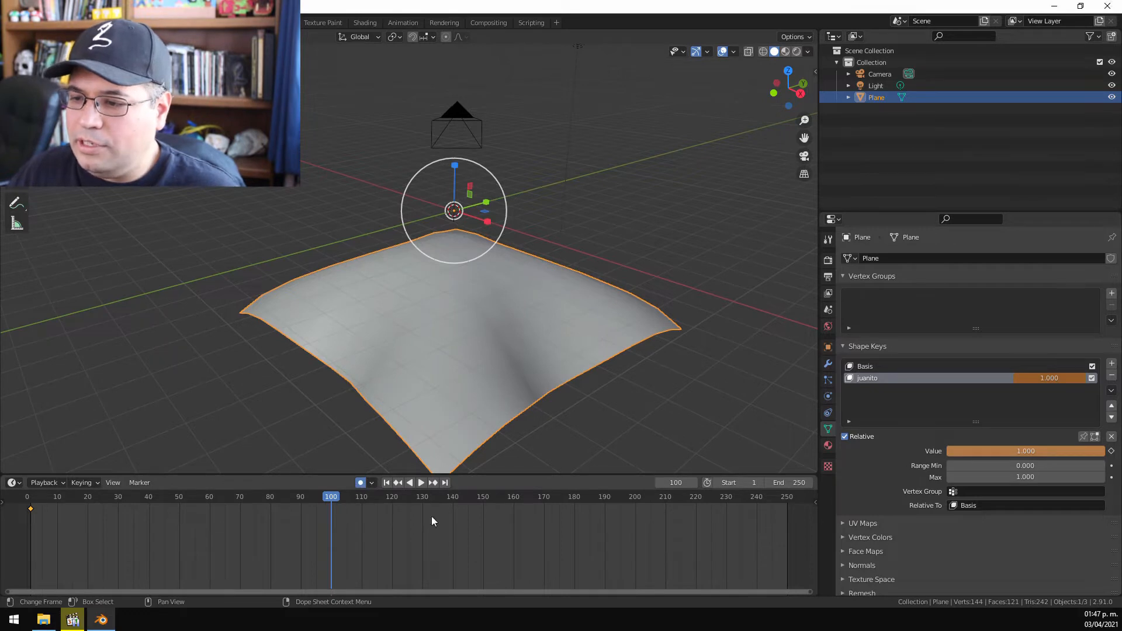
{"action": "left_click", "coordinate": [1110, 451]}
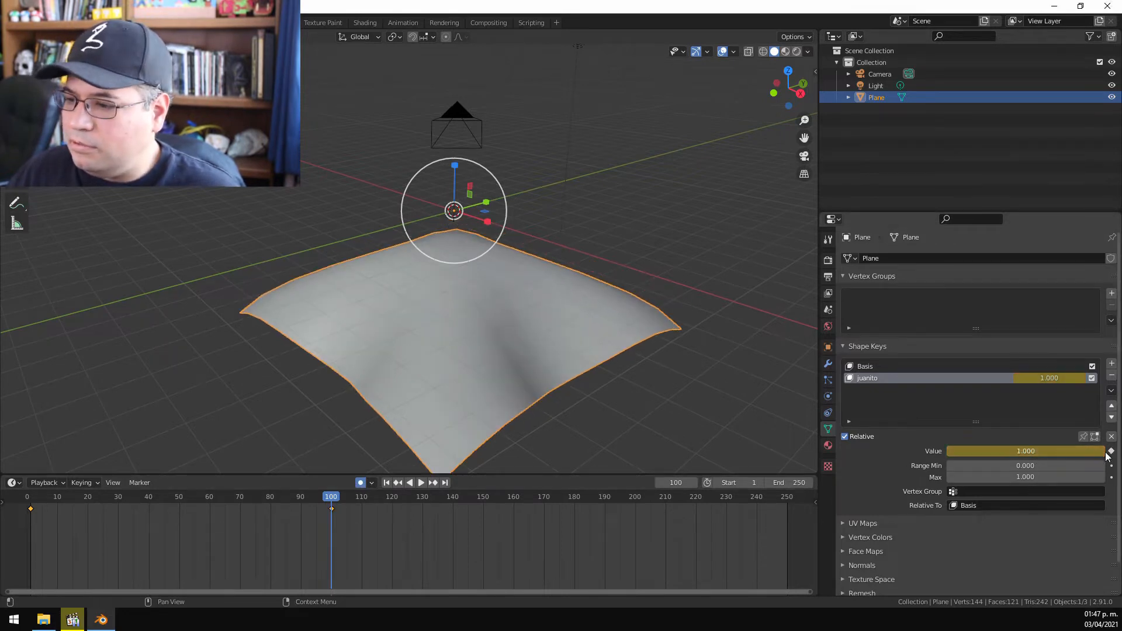
{"action": "left_click", "coordinate": [1110, 452]}
{"action": "left_click", "coordinate": [1111, 451]}
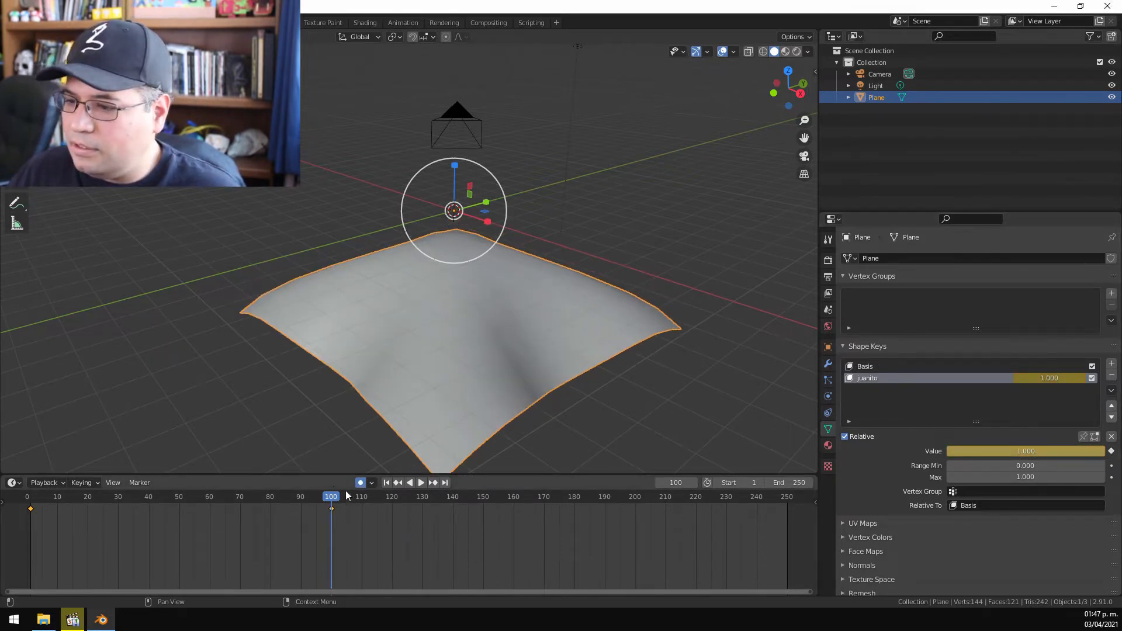
Play the shape key animation from frame 1 to check how the plane changes into the draped shape
{"action": "left_click", "coordinate": [33, 519]}
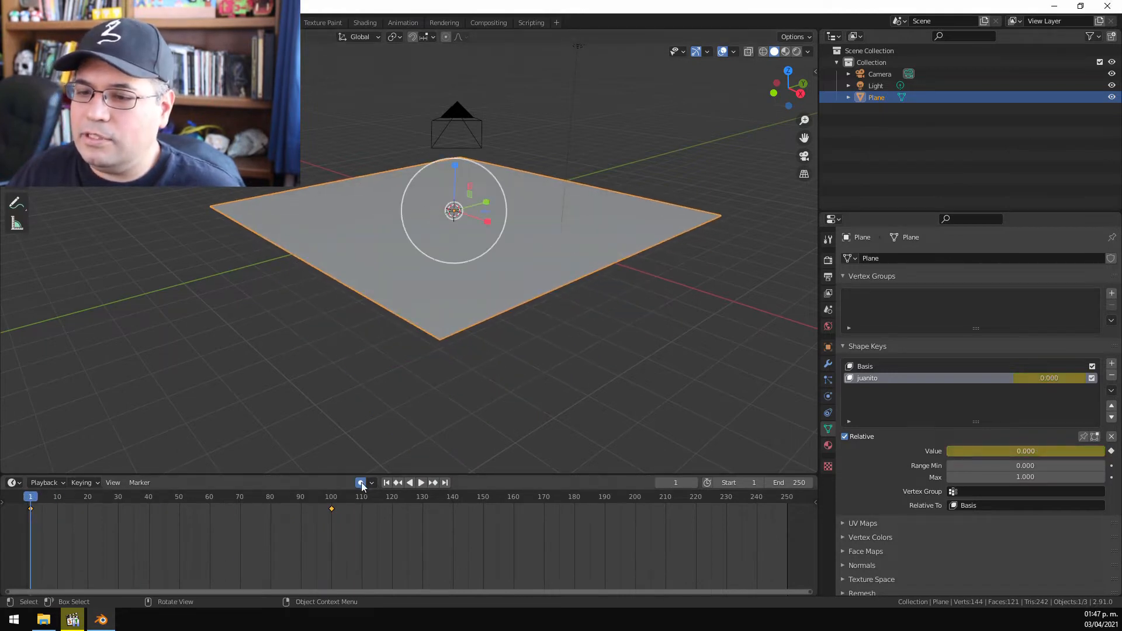
{"action": "left_click", "coordinate": [421, 484]}
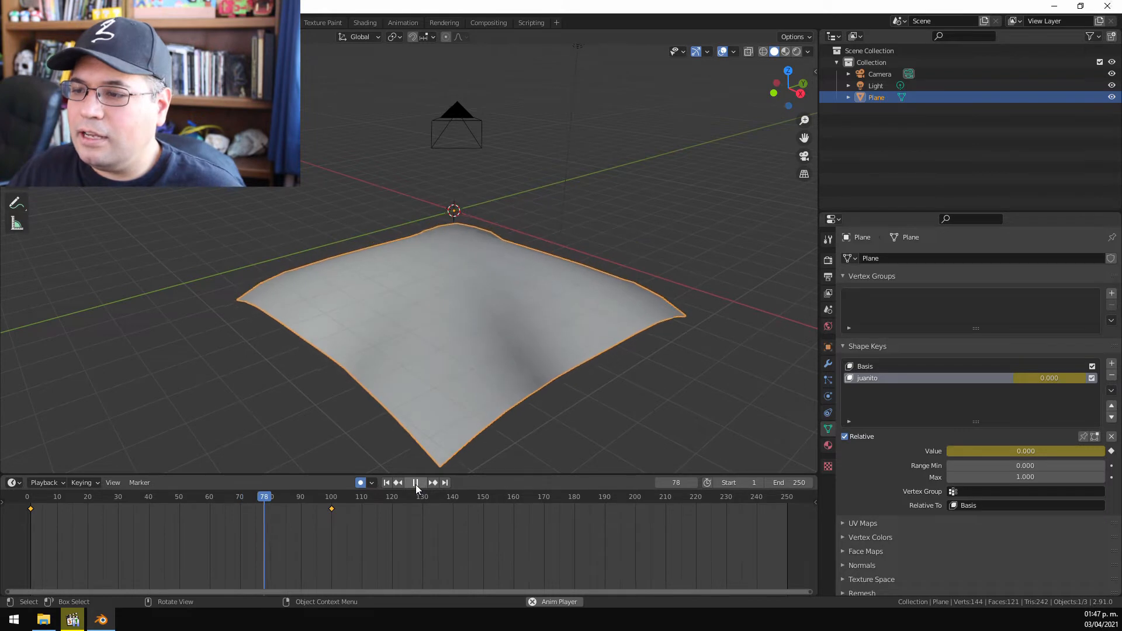
{"action": "left_click", "coordinate": [415, 485]}
Try moving the frame 100 keyframe to frame 40, preview the faster drape and undo the move
{"action": "left_click_drag", "start_coordinate": [331, 510], "coordinate": [145, 519]}
{"action": "key", "text": "space"}
{"action": "left_click", "coordinate": [29, 514]}
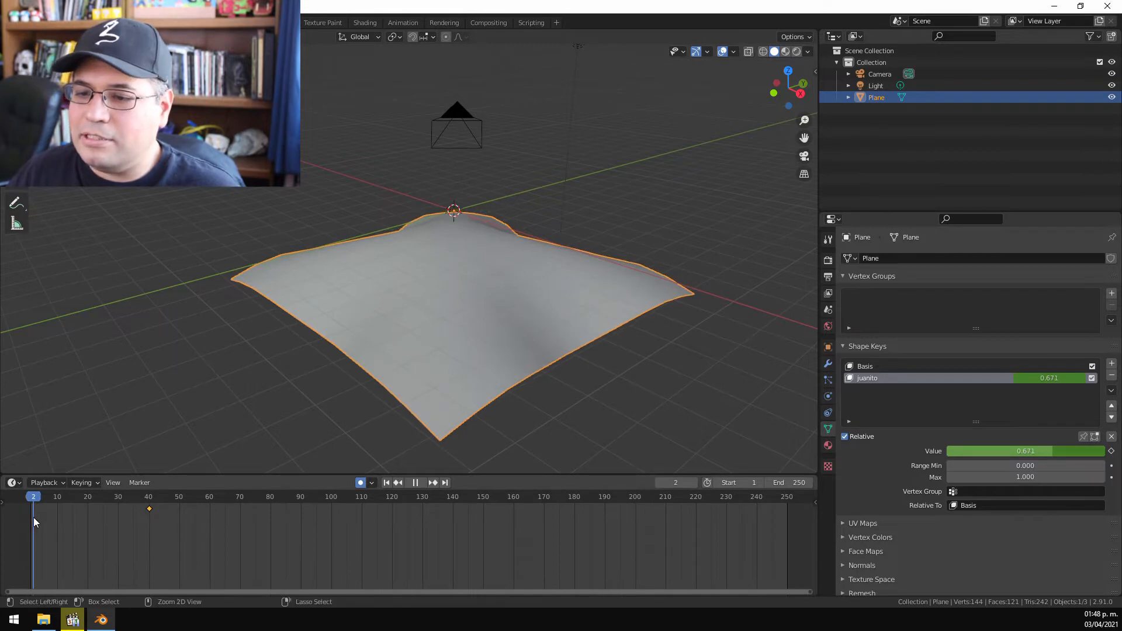
{"action": "key", "text": "Escape"}
{"action": "key", "text": "ctrl+z"}
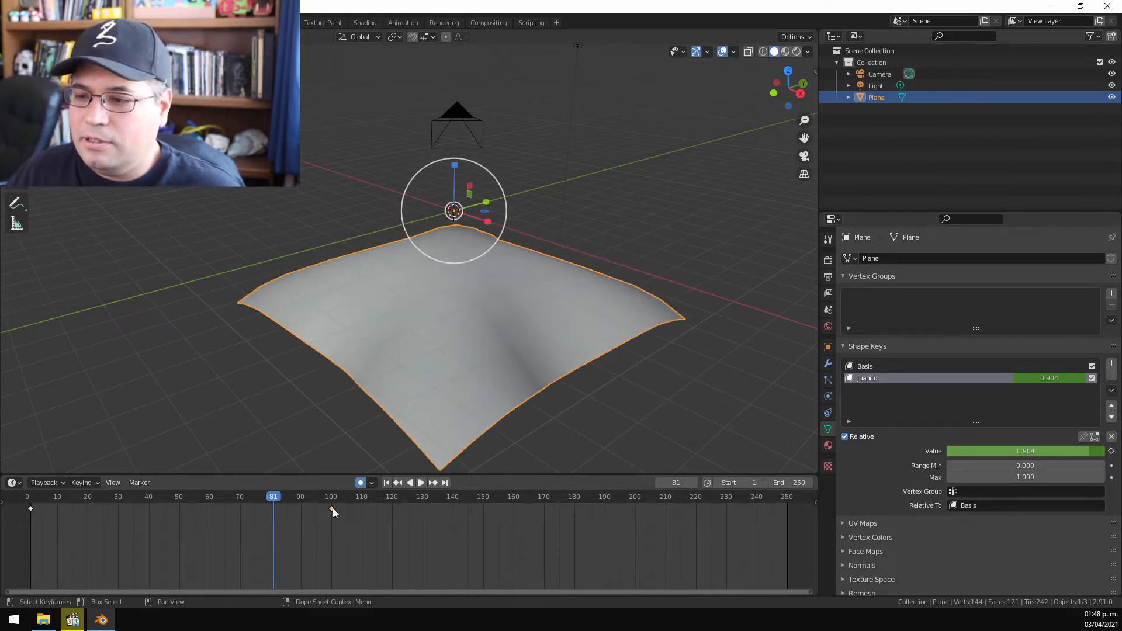
Move the frame 100 keyframe to about frame 41, replay the animation from frame 0 and scrub through the drape
{"action": "left_click_drag", "start_coordinate": [332, 508], "coordinate": [27, 515]}
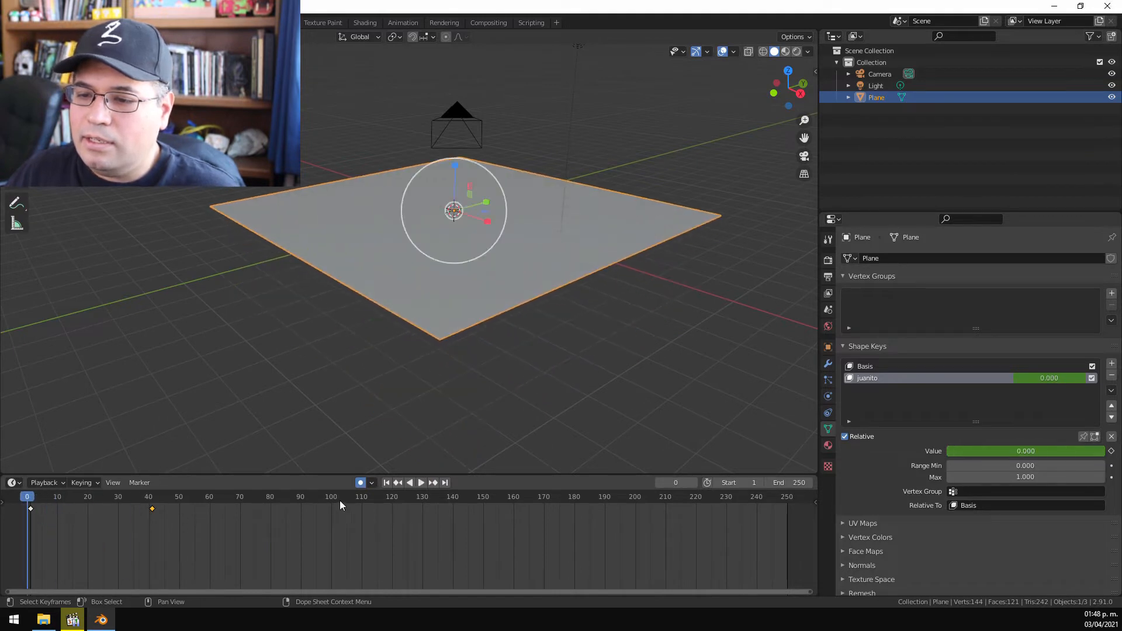
{"action": "left_click", "coordinate": [421, 482]}
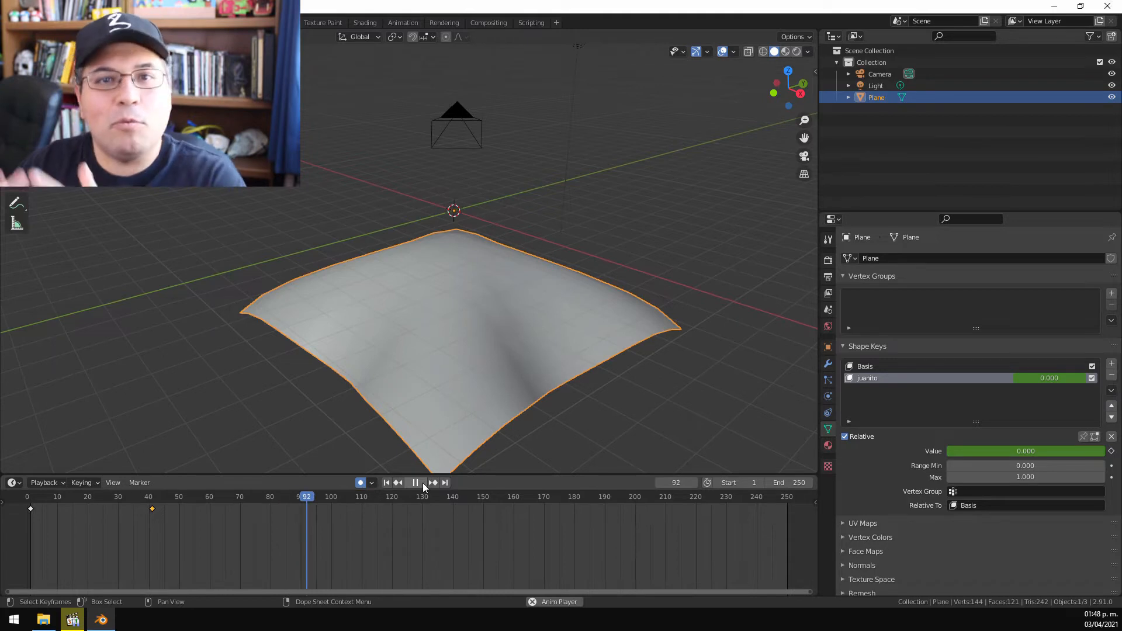
{"action": "left_click", "coordinate": [423, 483]}
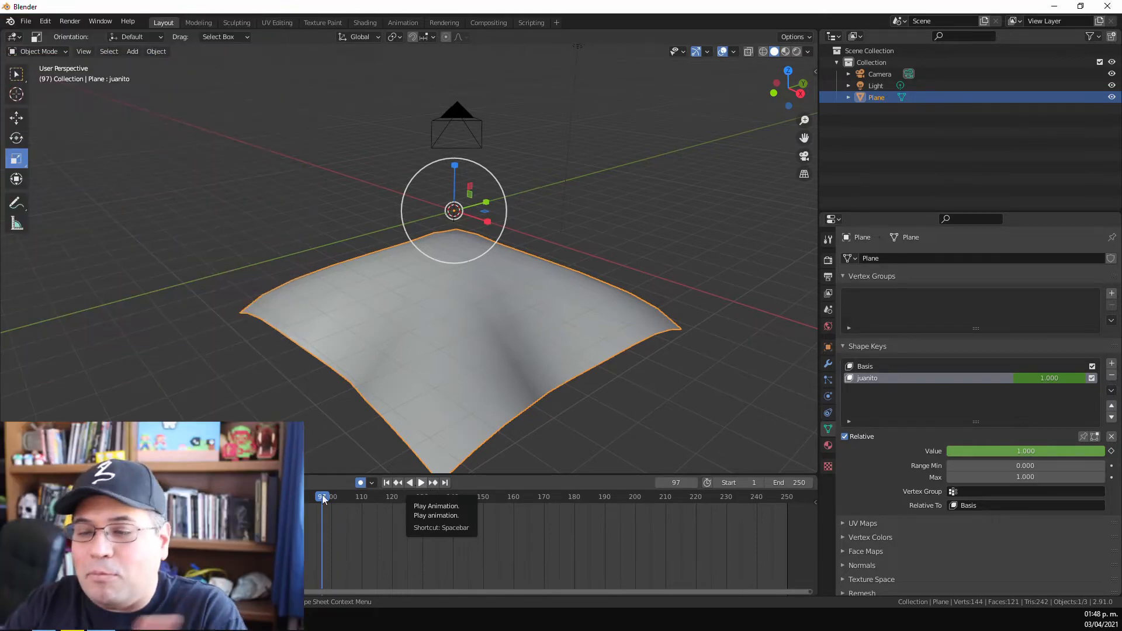
{"action": "left_click_drag", "start_coordinate": [75, 497], "coordinate": [160, 496]}
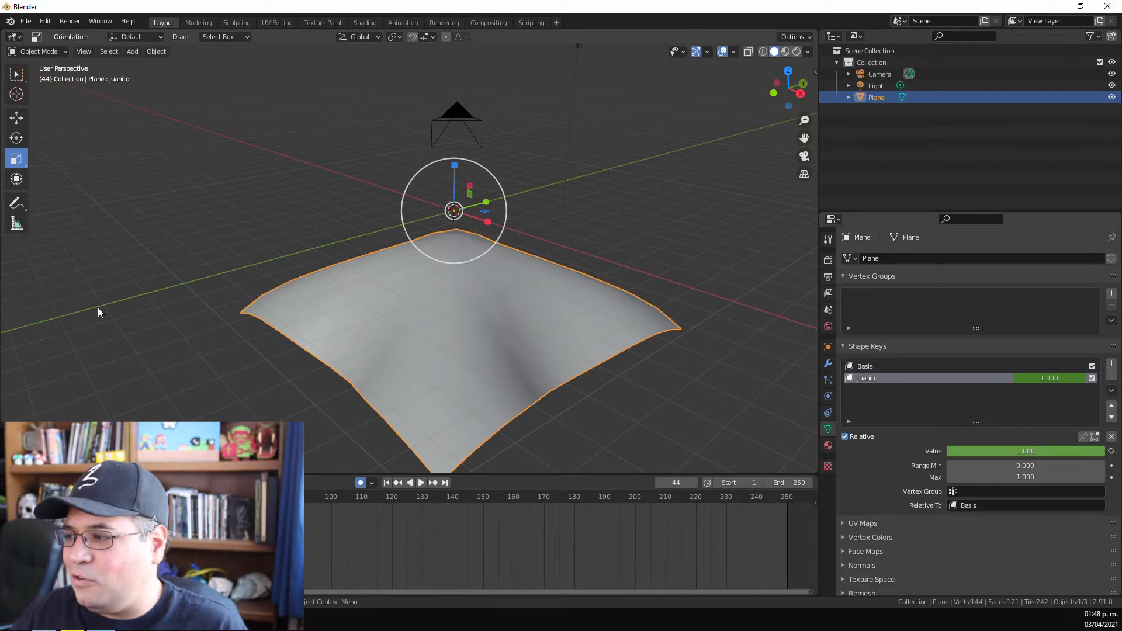
{"action": "key", "text": "shift+ctrl+space"}
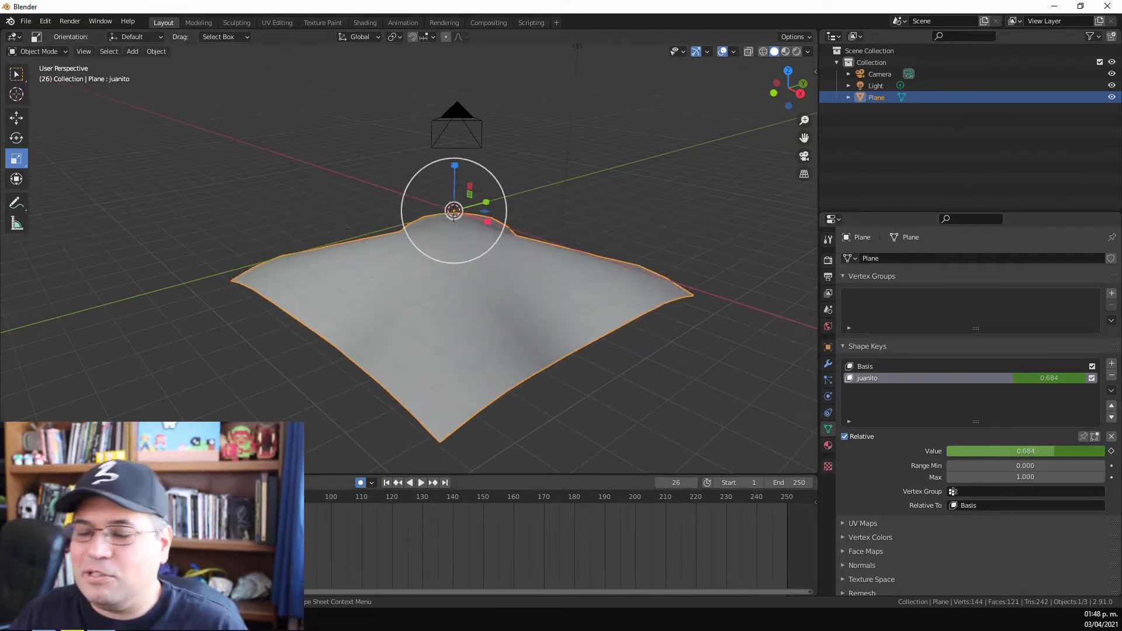
Stop the playback and start a new General file, discarding the changes to the current scene
{"action": "key", "text": "space"}
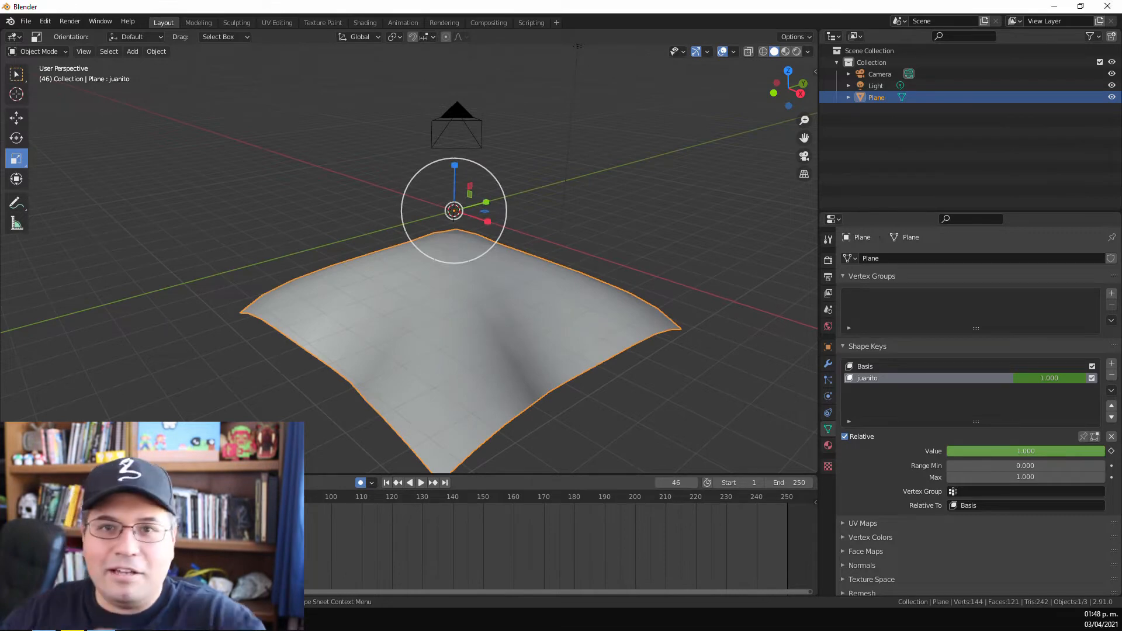
{"action": "left_click", "coordinate": [24, 24]}
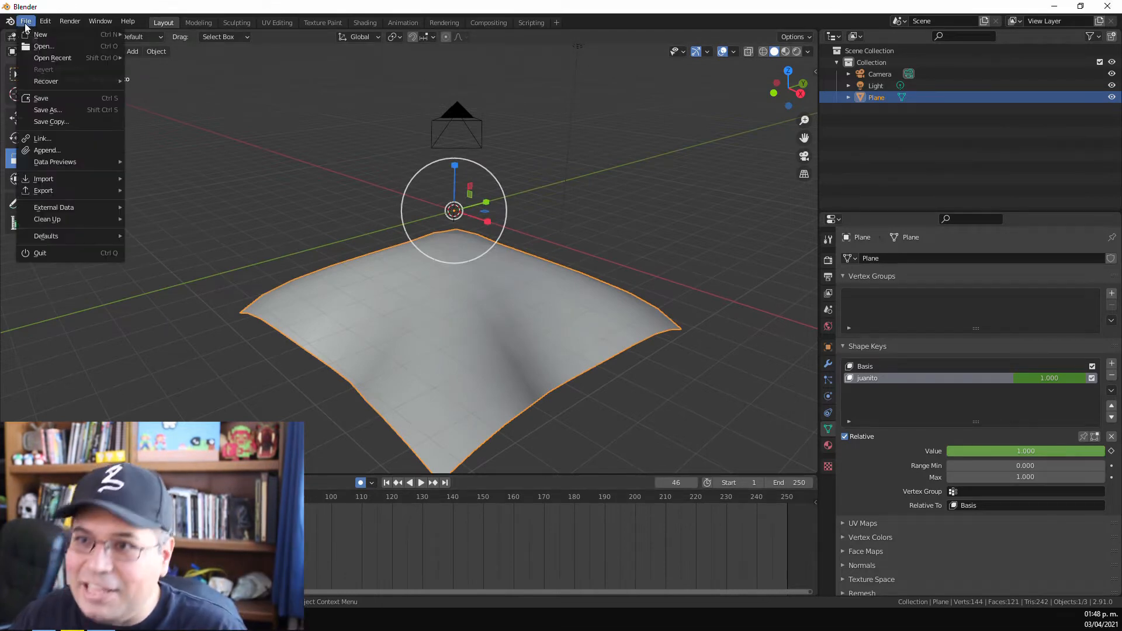
{"action": "mouse_move", "coordinate": [51, 34]}
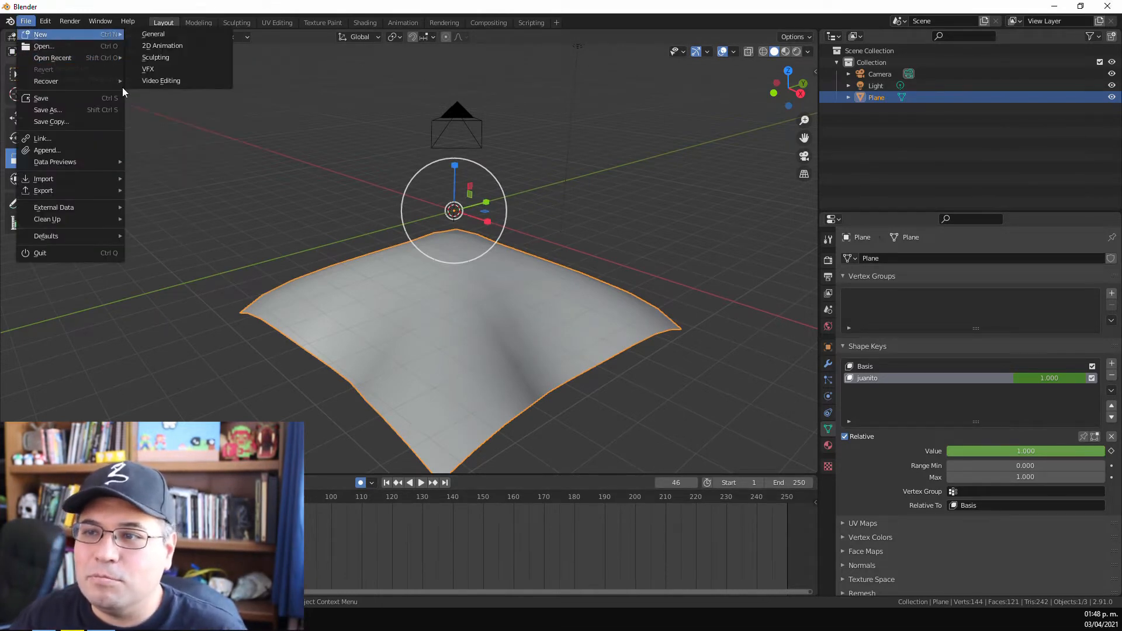
{"action": "left_click", "coordinate": [153, 34]}
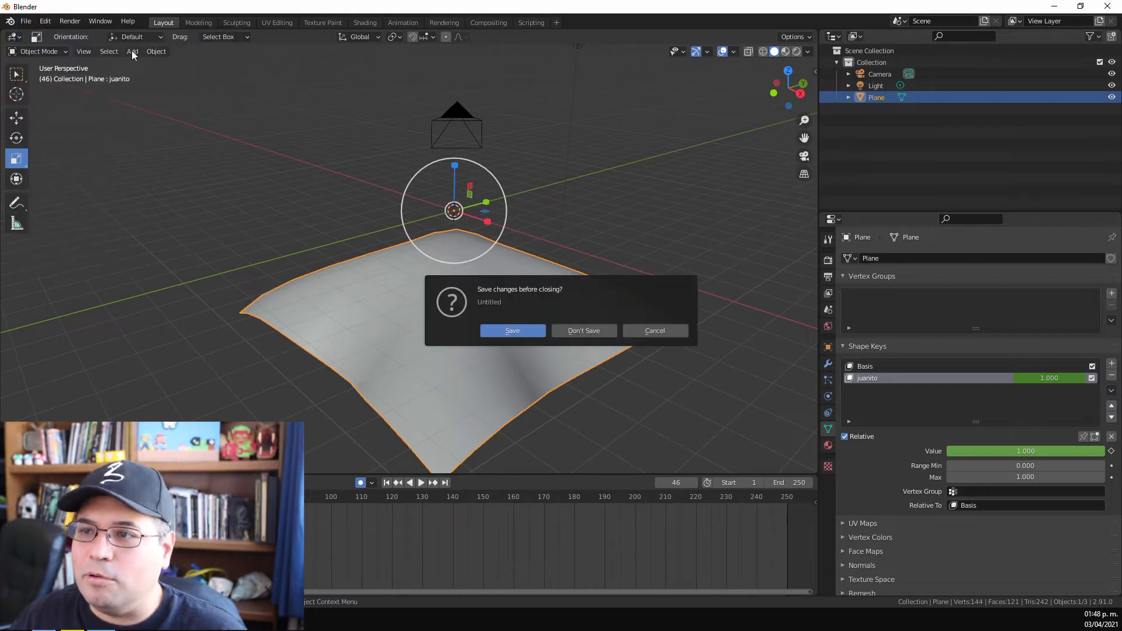
{"action": "left_click", "coordinate": [576, 330]}
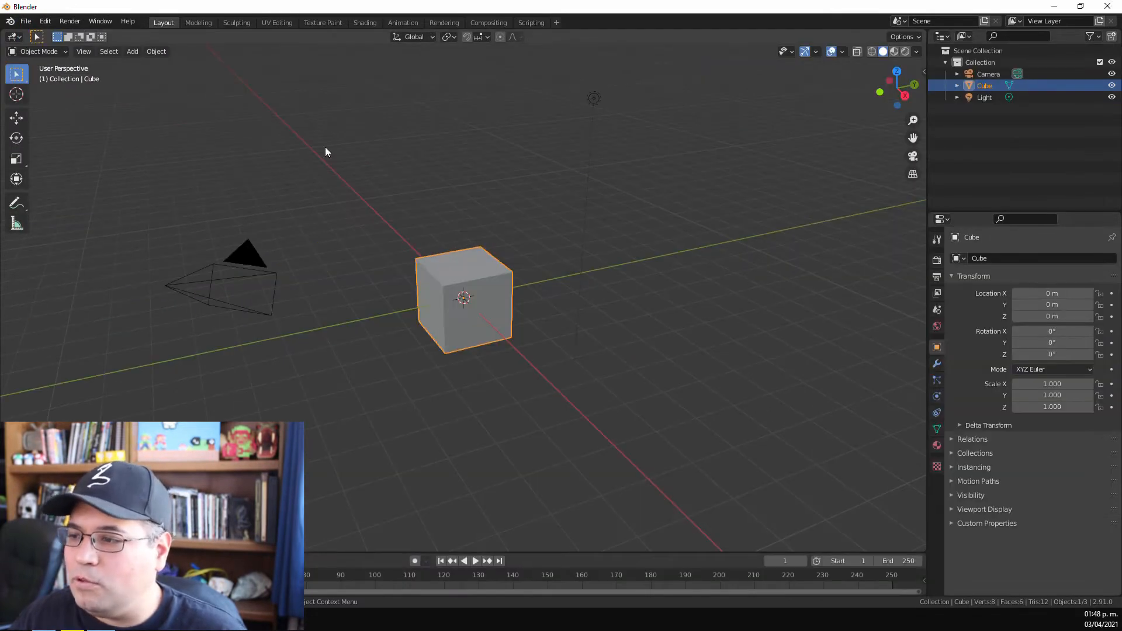
Move the default cube down along Z, well below the world origin, and add a Collision modifier to it
{"action": "left_click", "coordinate": [15, 120]}
{"action": "left_click_drag", "start_coordinate": [462, 263], "coordinate": [465, 376]}
{"action": "left_click", "coordinate": [937, 363]}
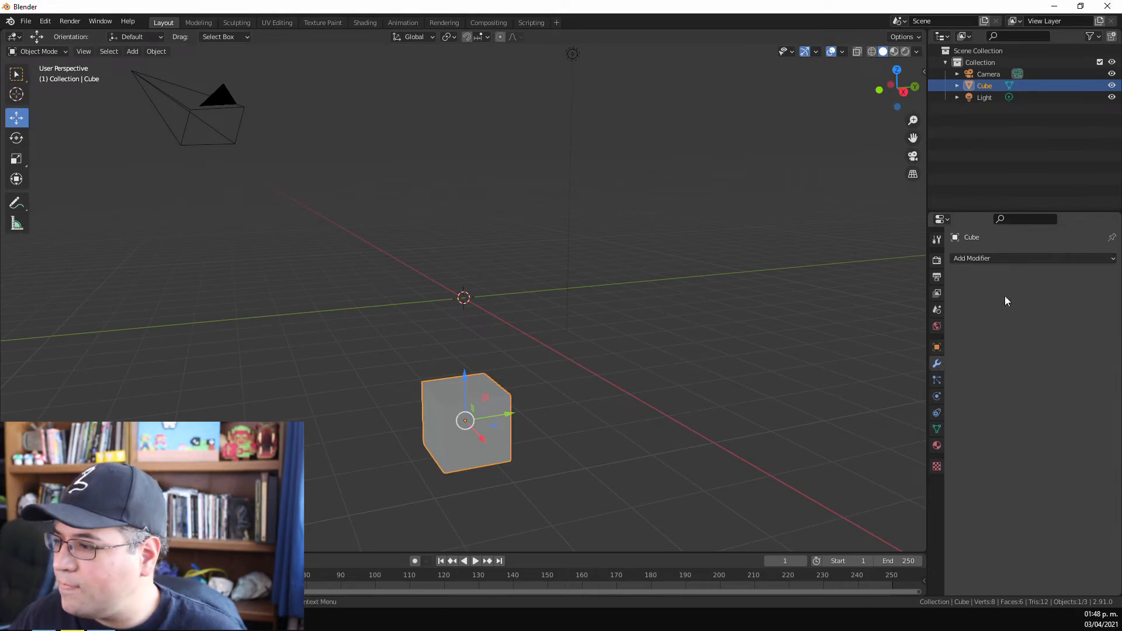
{"action": "left_click", "coordinate": [1106, 258]}
{"action": "left_click", "coordinate": [1064, 303]}
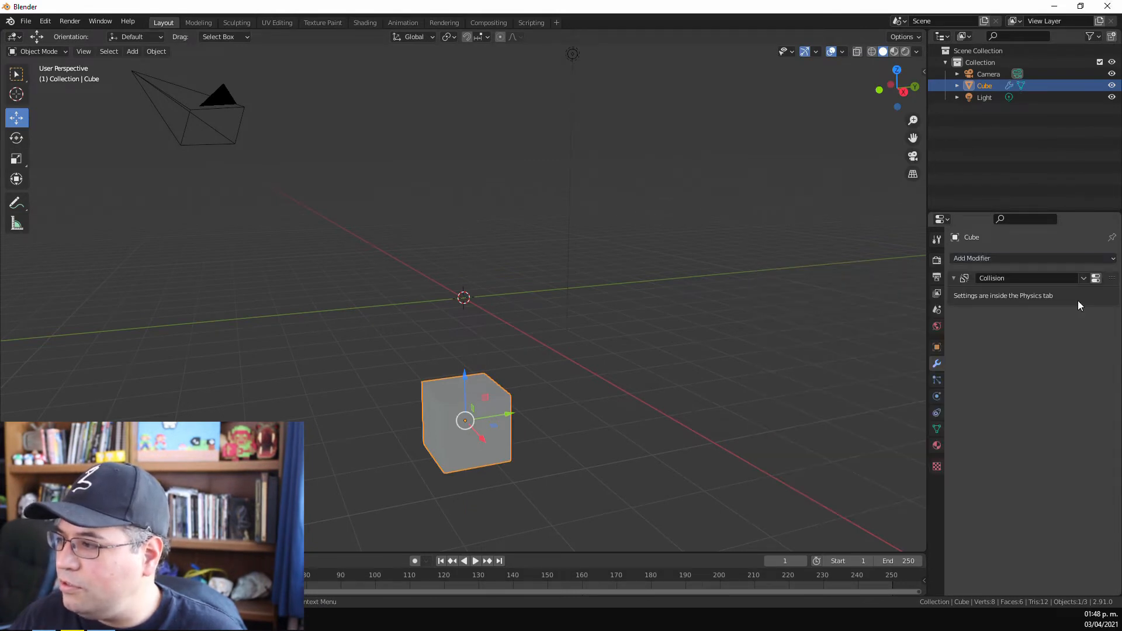
Add a Monkey mesh at the world origin, above the cube
{"action": "middle_click_drag", "start_coordinate": [513, 281], "coordinate": [164, 158]}
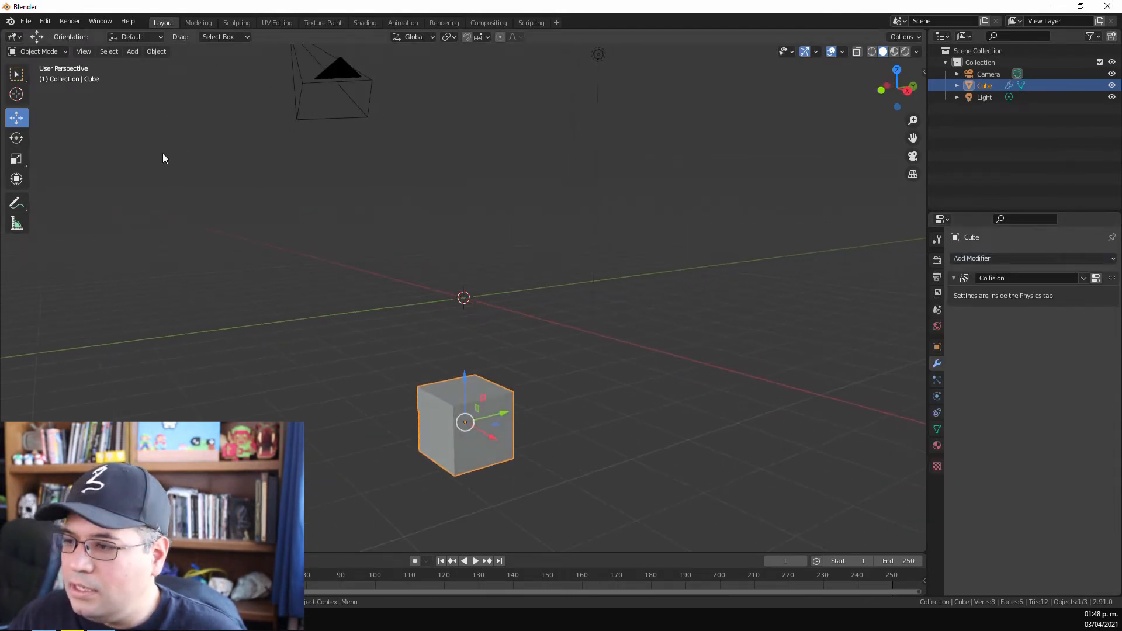
{"action": "left_click", "coordinate": [130, 52]}
{"action": "mouse_move", "coordinate": [146, 65]}
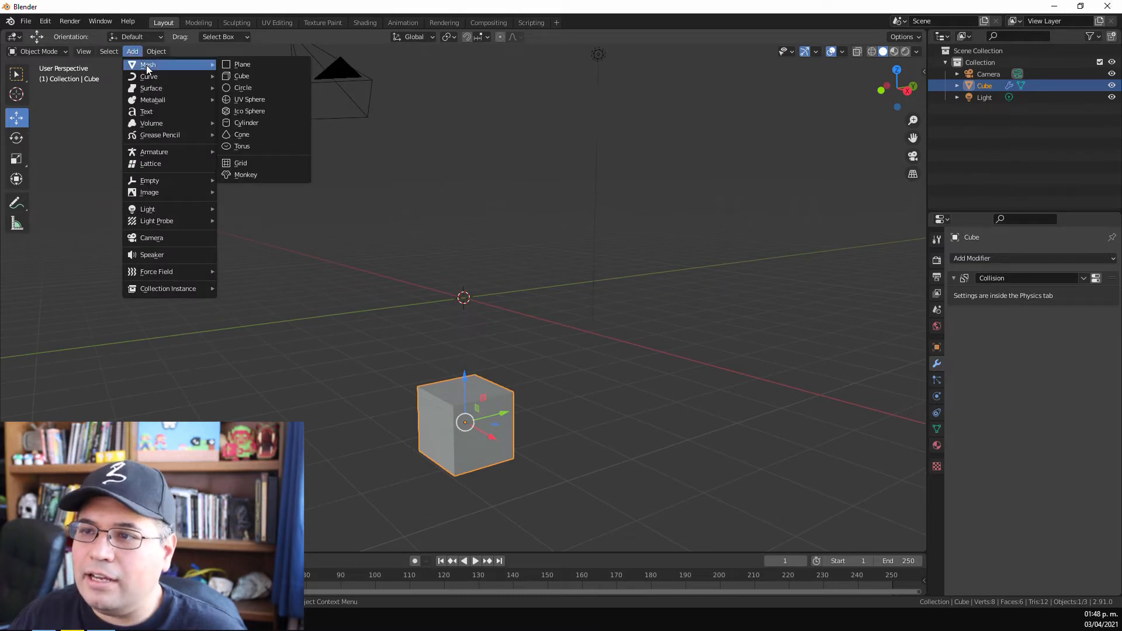
{"action": "left_click", "coordinate": [245, 177]}
{"action": "scroll", "coordinate": [466, 298], "scroll_direction": "up", "scroll_amount": 4}
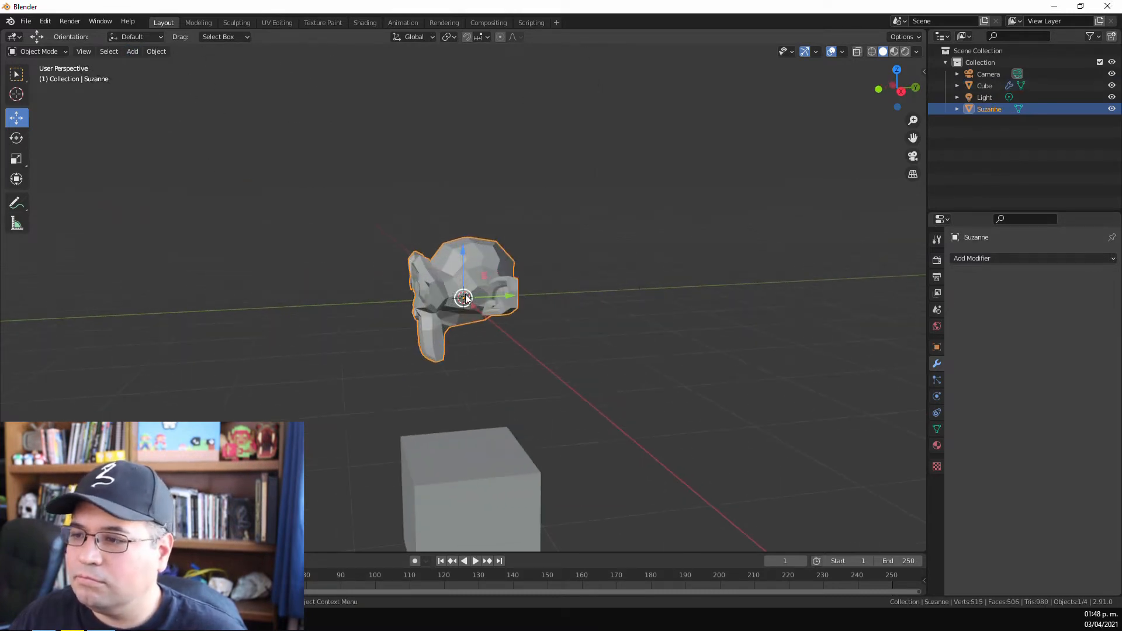
{"action": "middle_click_drag", "start_coordinate": [414, 298], "coordinate": [480, 362]}
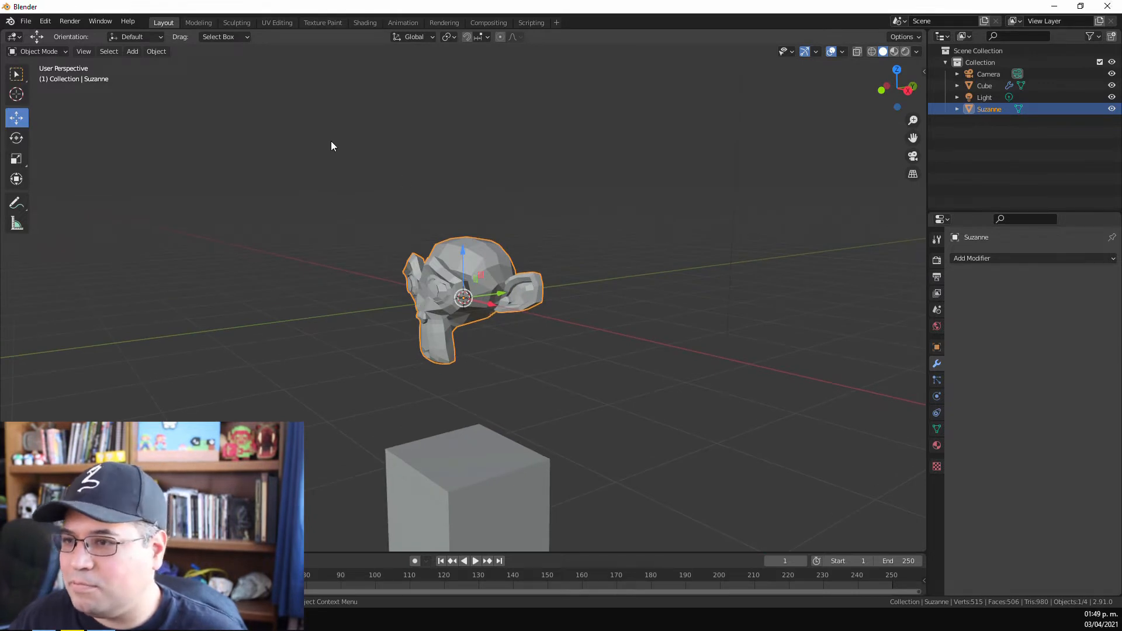
{"action": "middle_click_drag", "start_coordinate": [525, 376], "coordinate": [511, 310]}
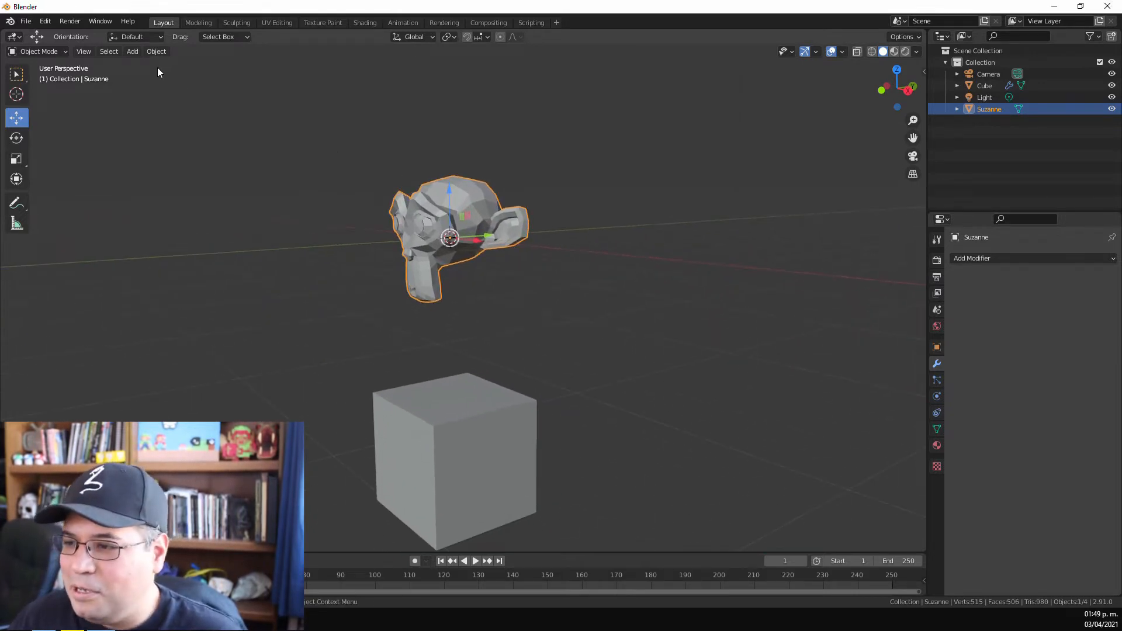
Raise the cube slightly and shift it along Y so it sits off-centre beneath the monkey head
{"action": "left_click", "coordinate": [133, 50]}
{"action": "left_click", "coordinate": [37, 50]}
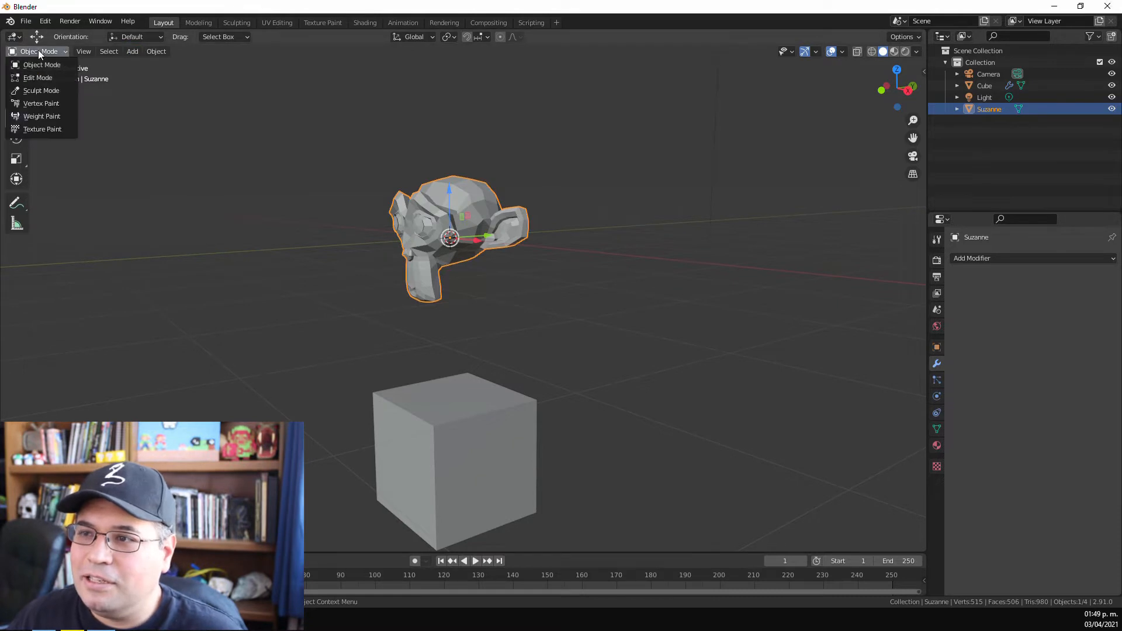
{"action": "left_click", "coordinate": [432, 400]}
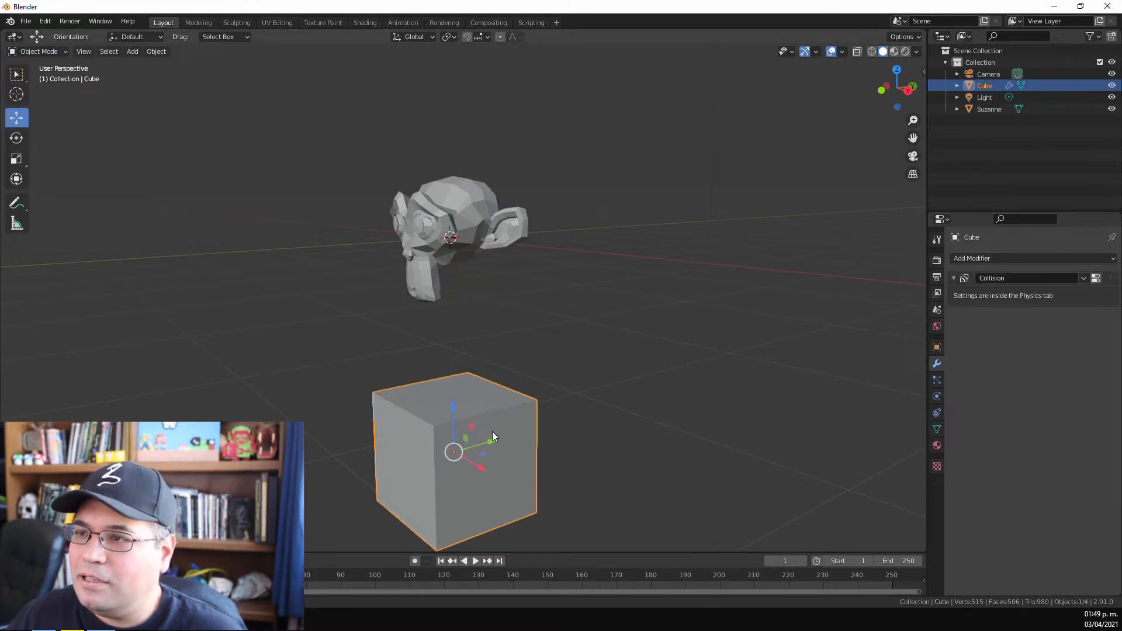
{"action": "middle_click_drag", "start_coordinate": [492, 431], "coordinate": [457, 431]}
{"action": "left_click_drag", "start_coordinate": [456, 404], "coordinate": [524, 400]}
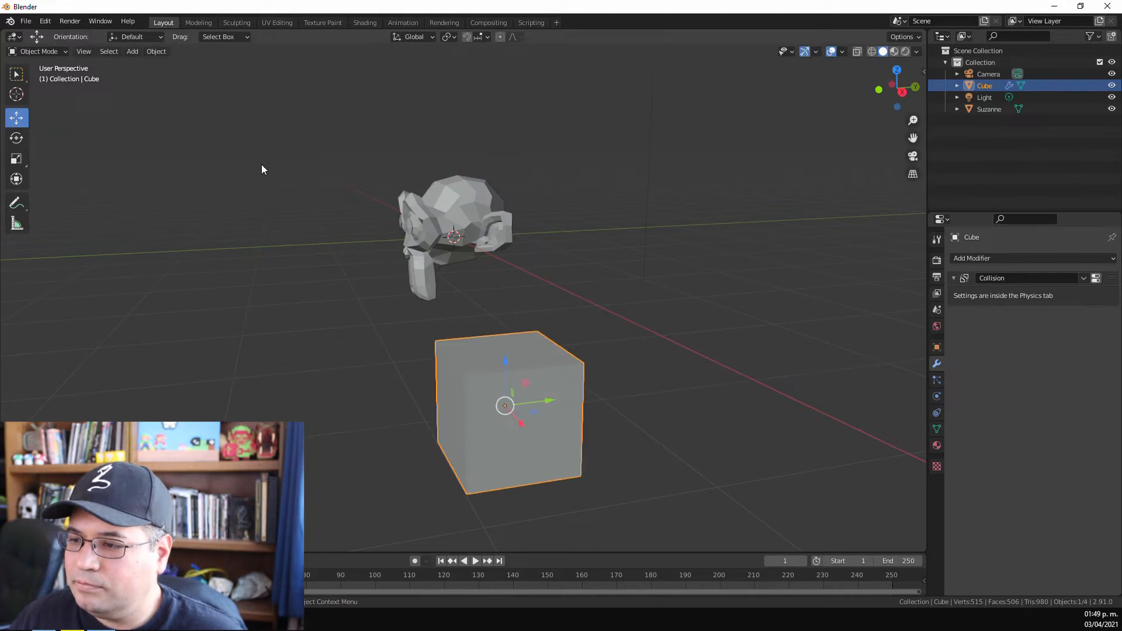
Add a plane, lower it to the base of the cube and scale it up into a large floor
{"action": "left_click", "coordinate": [133, 52]}
{"action": "mouse_move", "coordinate": [134, 65]}
{"action": "left_click", "coordinate": [249, 65]}
{"action": "scroll", "coordinate": [356, 314], "scroll_direction": "down", "scroll_amount": 2}
{"action": "left_click_drag", "start_coordinate": [456, 217], "coordinate": [458, 350]}
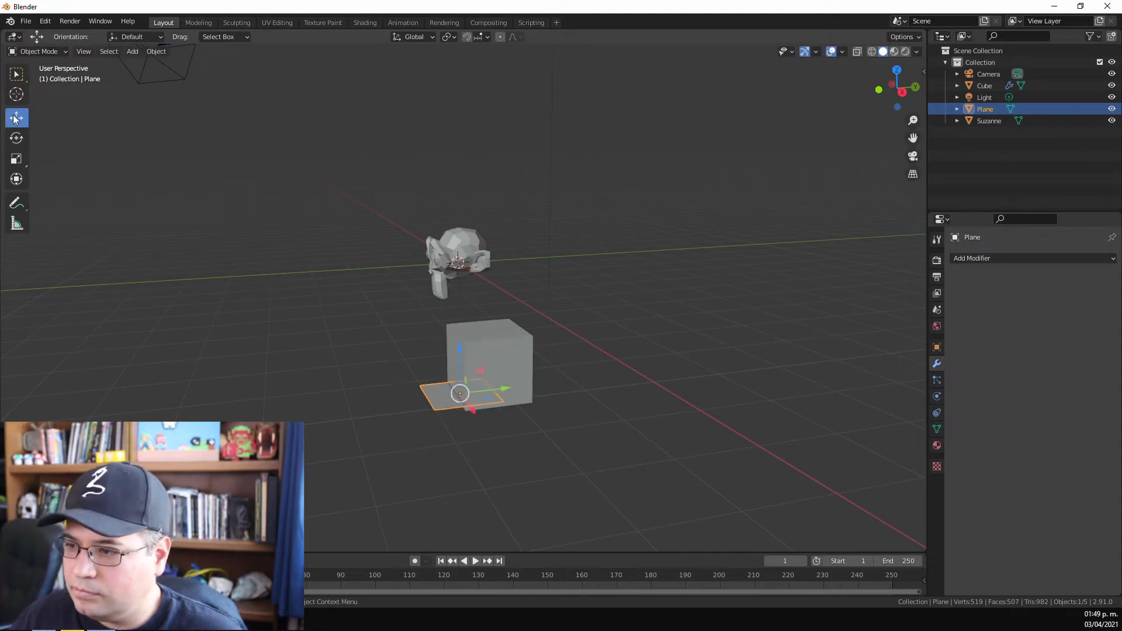
{"action": "left_click", "coordinate": [16, 158]}
{"action": "left_click_drag", "start_coordinate": [507, 374], "coordinate": [806, 278]}
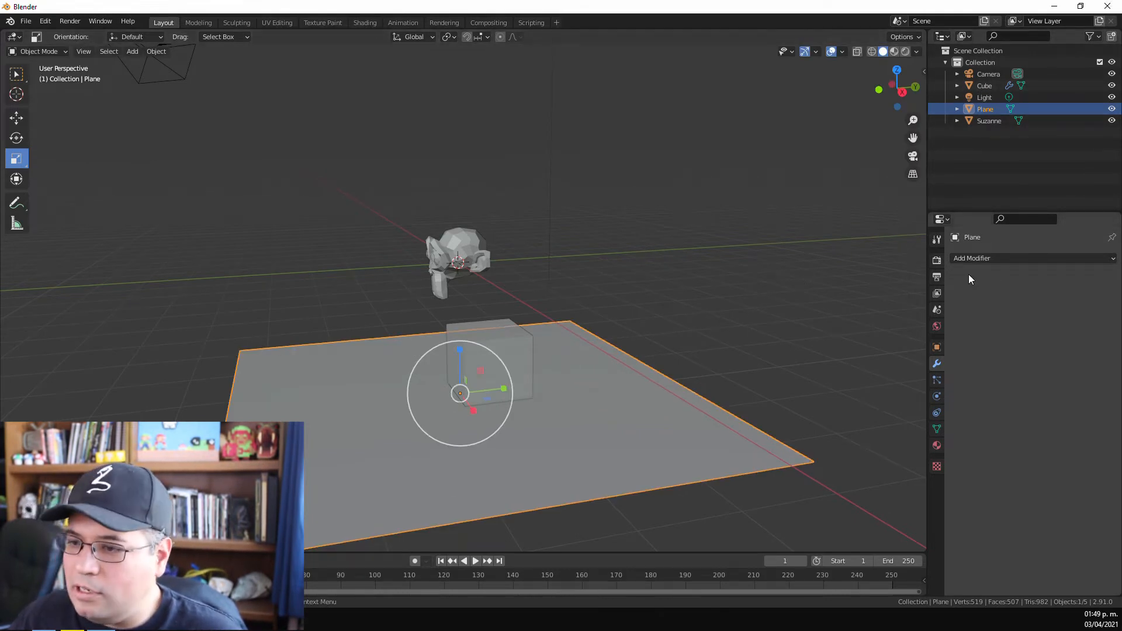
Add a Collision modifier to the floor plane and check the modifiers on the cube and the plane
{"action": "left_click", "coordinate": [998, 260]}
{"action": "left_click", "coordinate": [1046, 302]}
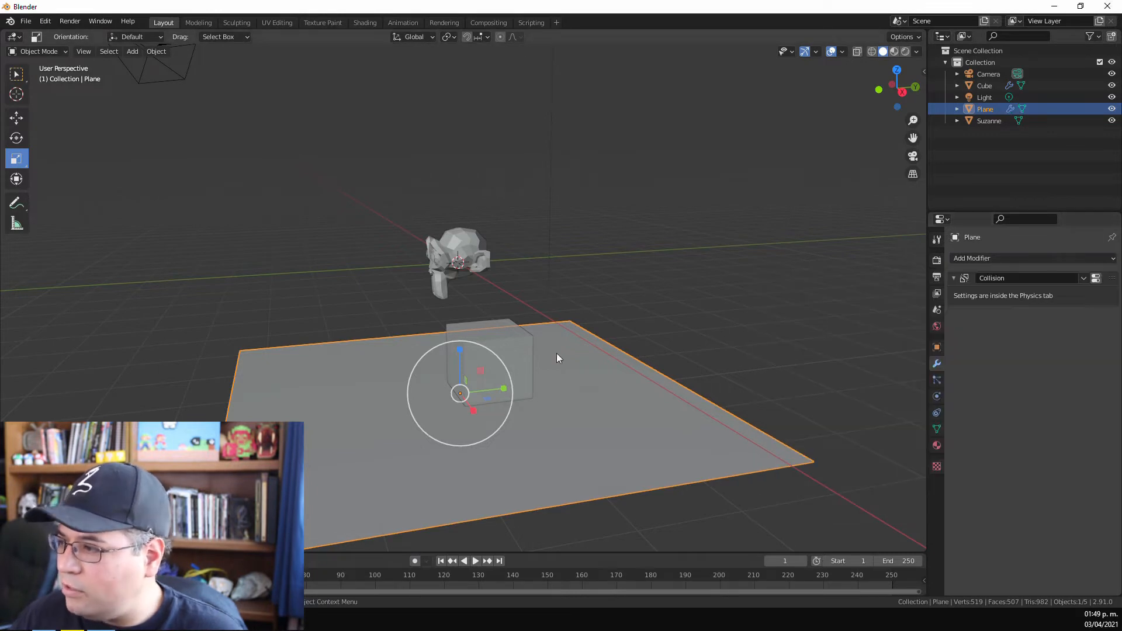
{"action": "left_click", "coordinate": [497, 346]}
{"action": "left_click", "coordinate": [1063, 278]}
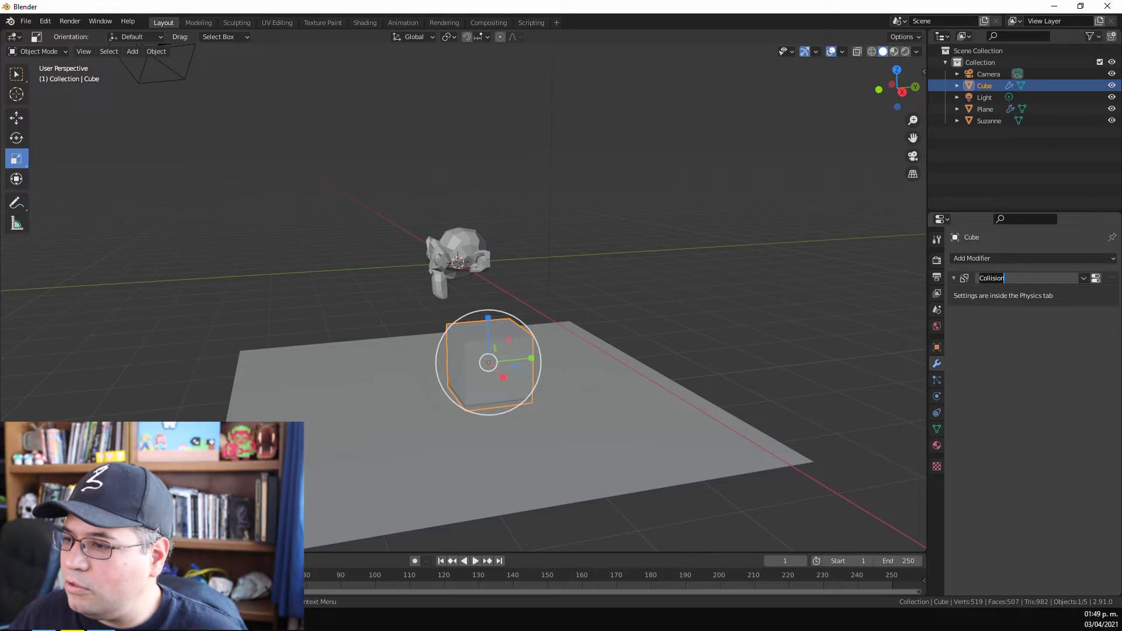
{"action": "key", "text": "Return"}
{"action": "left_click", "coordinate": [437, 458]}
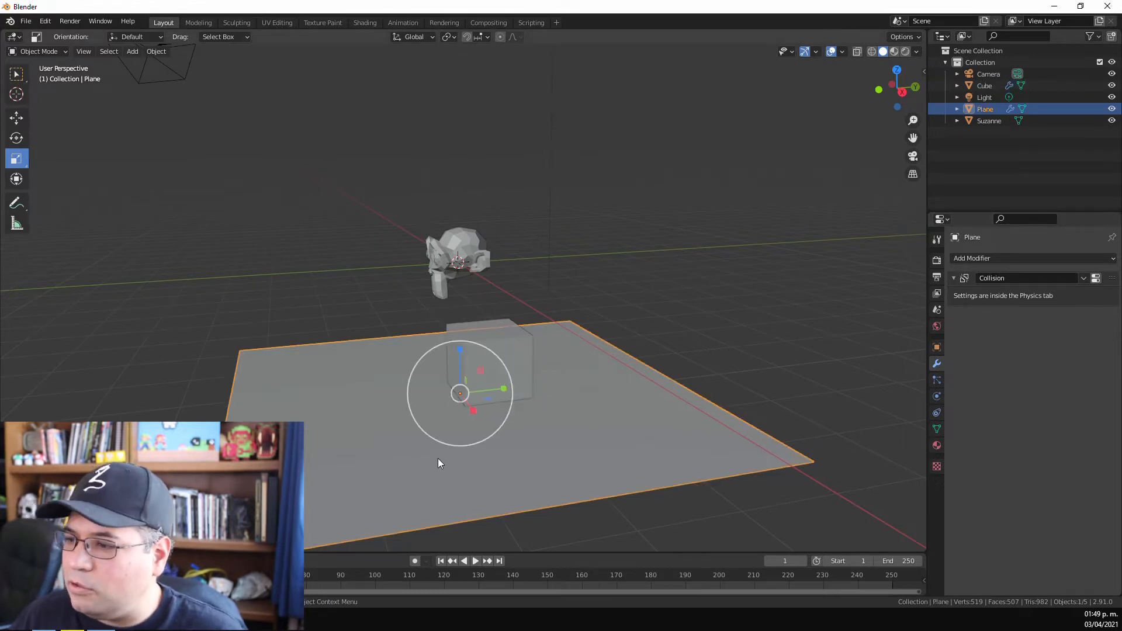
Add a Collision modifier and a Cloth modifier to the monkey head
{"action": "left_click", "coordinate": [435, 278]}
{"action": "middle_click_drag", "start_coordinate": [440, 271], "coordinate": [450, 315]}
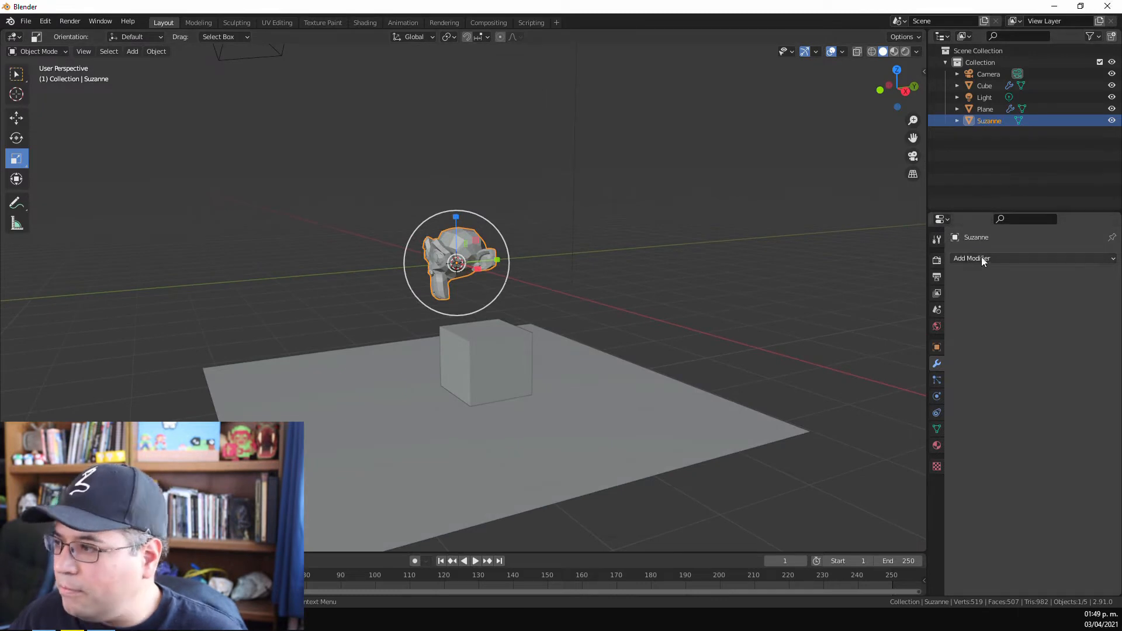
{"action": "left_click", "coordinate": [1009, 257]}
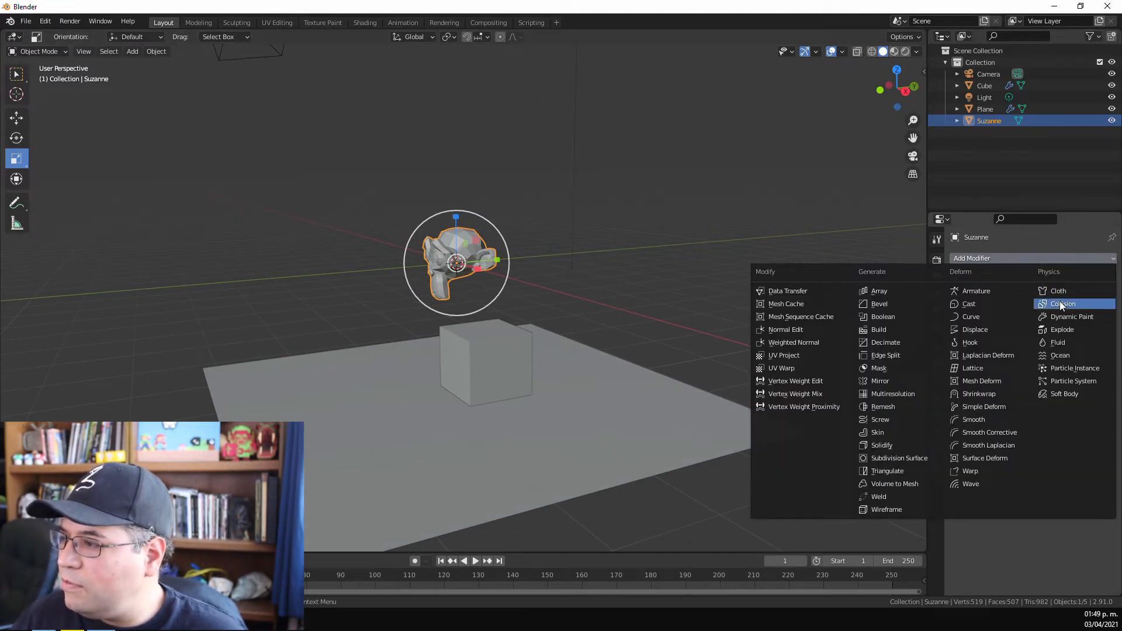
{"action": "left_click", "coordinate": [1060, 302]}
{"action": "left_click", "coordinate": [1011, 258]}
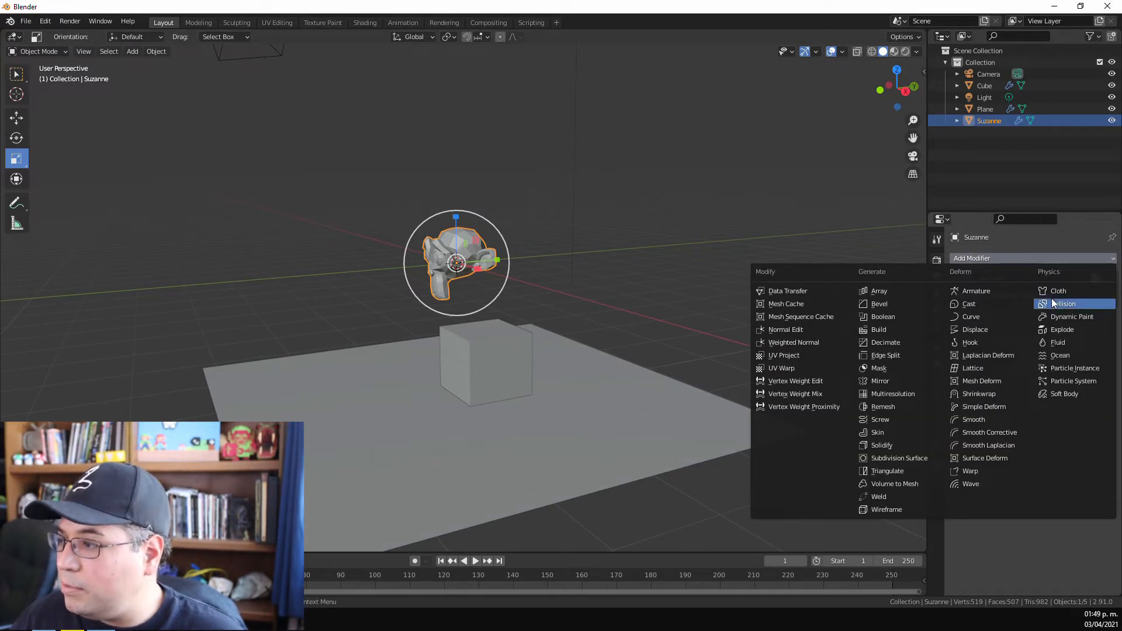
{"action": "left_click", "coordinate": [1050, 299]}
{"action": "left_click", "coordinate": [1031, 258]}
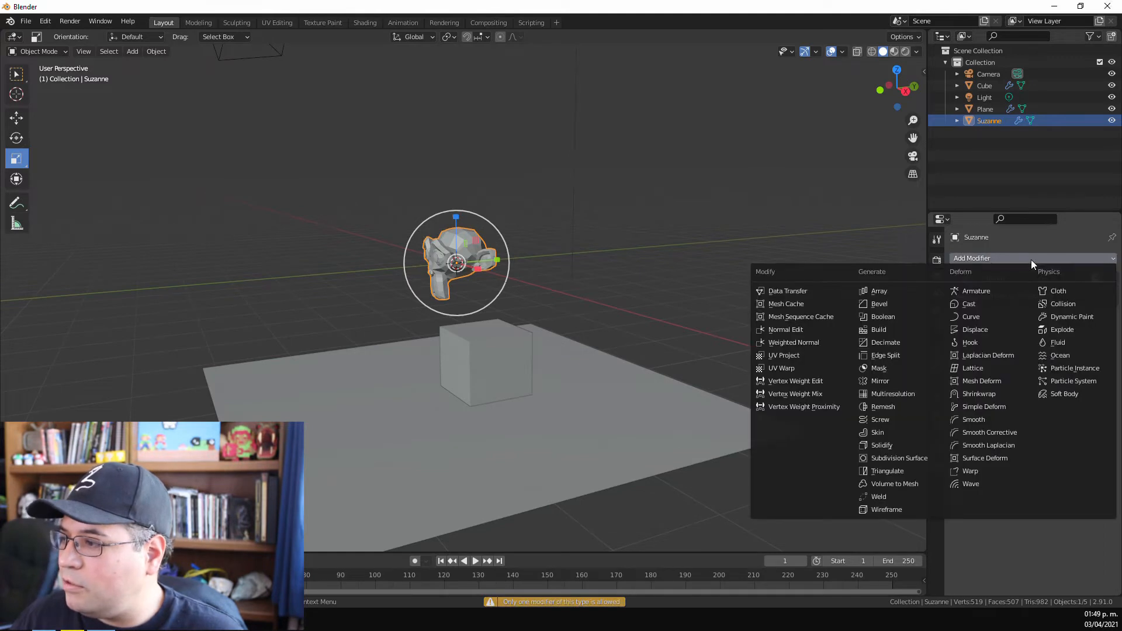
{"action": "left_click", "coordinate": [1051, 290]}
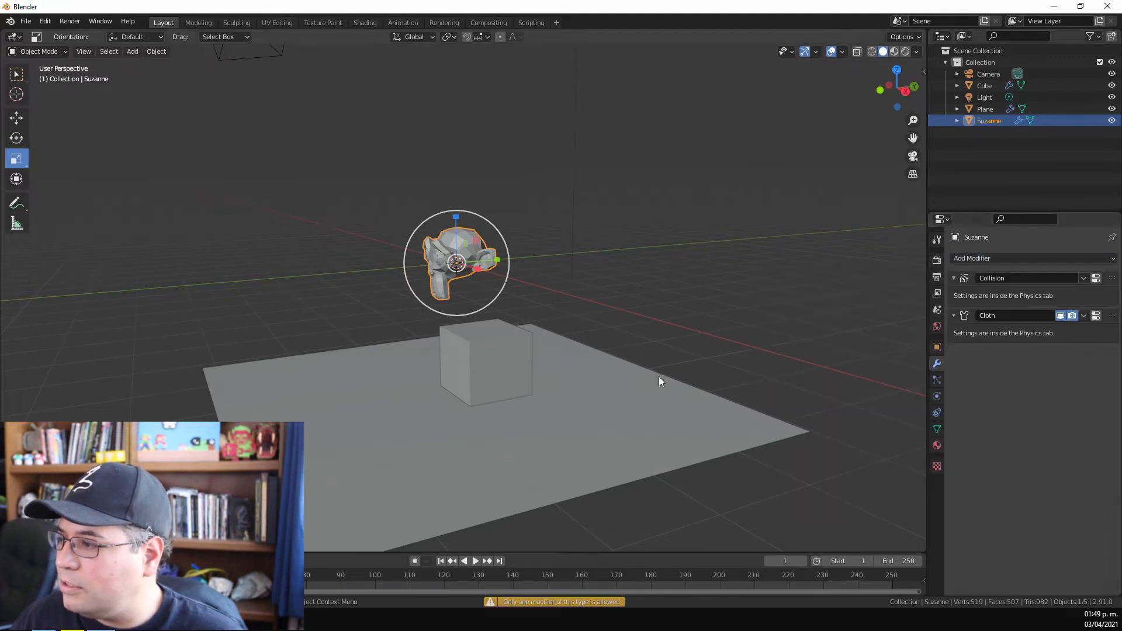
Play the cloth simulation to watch the monkey head fall, scrub through it and return to frame 0
{"action": "left_click", "coordinate": [475, 561]}
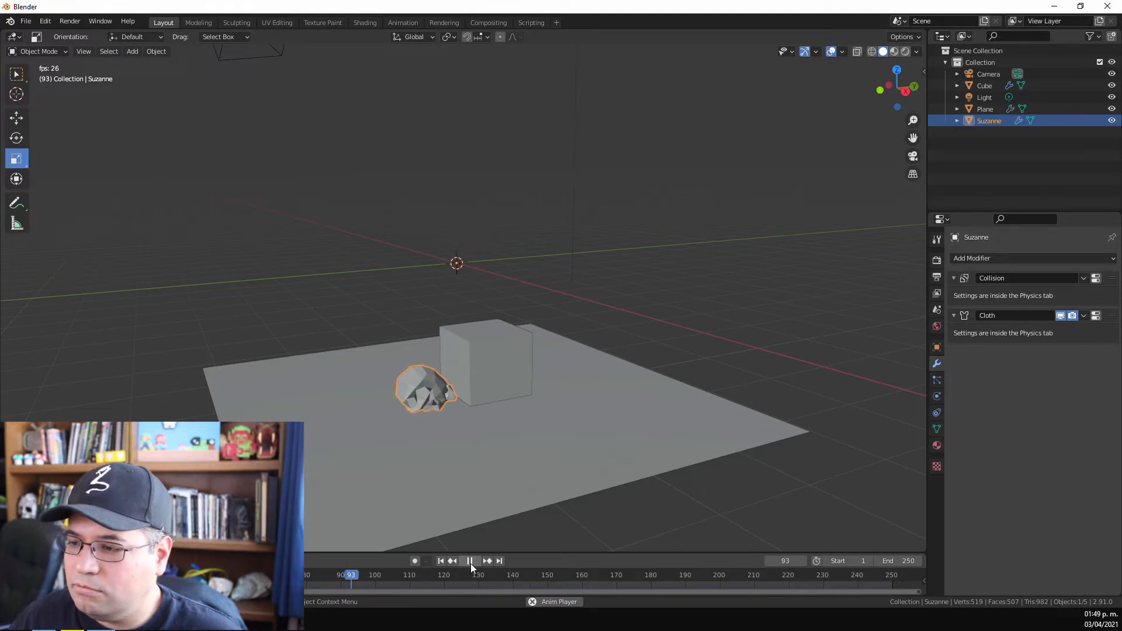
{"action": "left_click", "coordinate": [471, 562]}
{"action": "left_click_drag", "start_coordinate": [370, 575], "coordinate": [123, 575]}
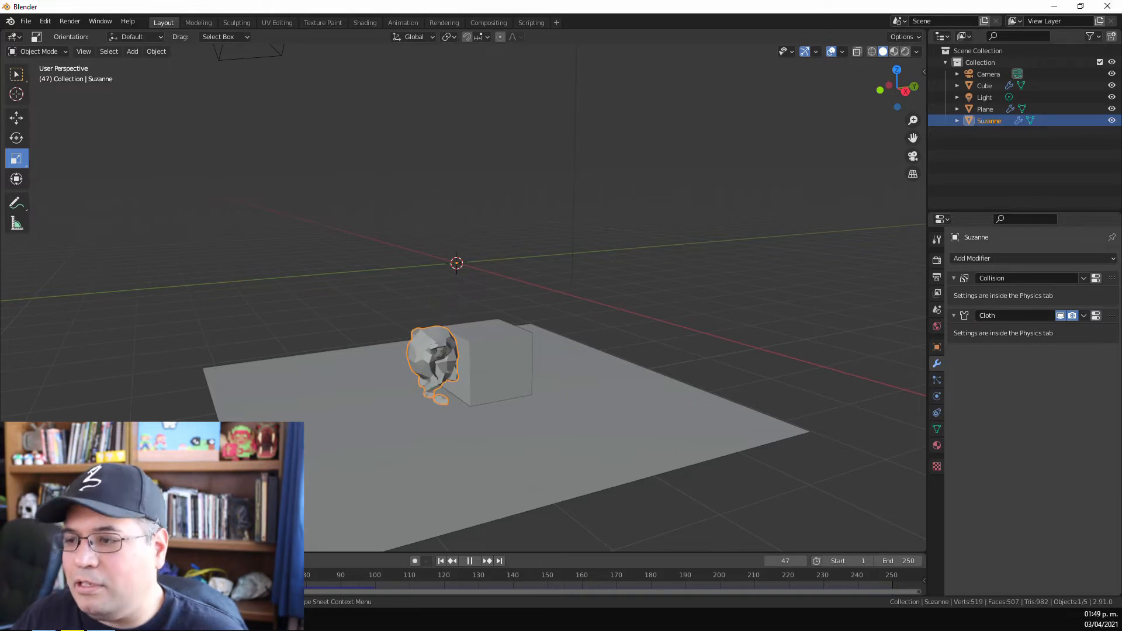
{"action": "left_click_drag", "start_coordinate": [268, 575], "coordinate": [30, 575]}
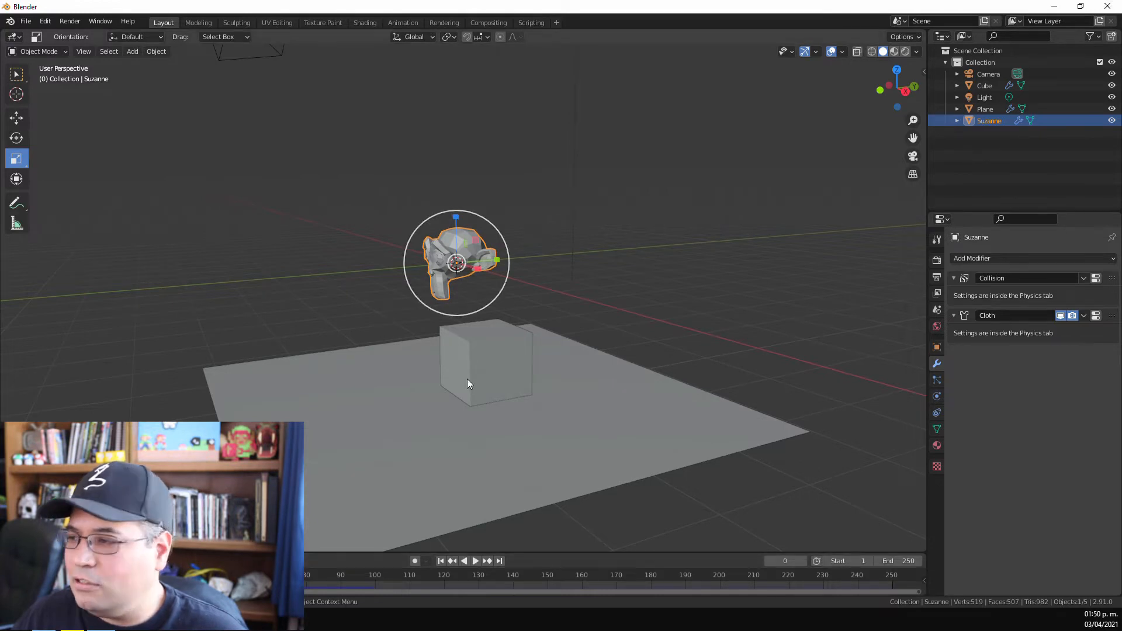
Replay the monkey head's collapse against the cube from a closer view, and cancel playback back to frame 0
{"action": "middle_click_drag", "start_coordinate": [524, 388], "coordinate": [521, 363], "text": "shift"}
{"action": "scroll", "coordinate": [521, 363], "scroll_direction": "up", "scroll_amount": 4}
{"action": "scroll", "coordinate": [501, 324], "scroll_direction": "down", "scroll_amount": 2}
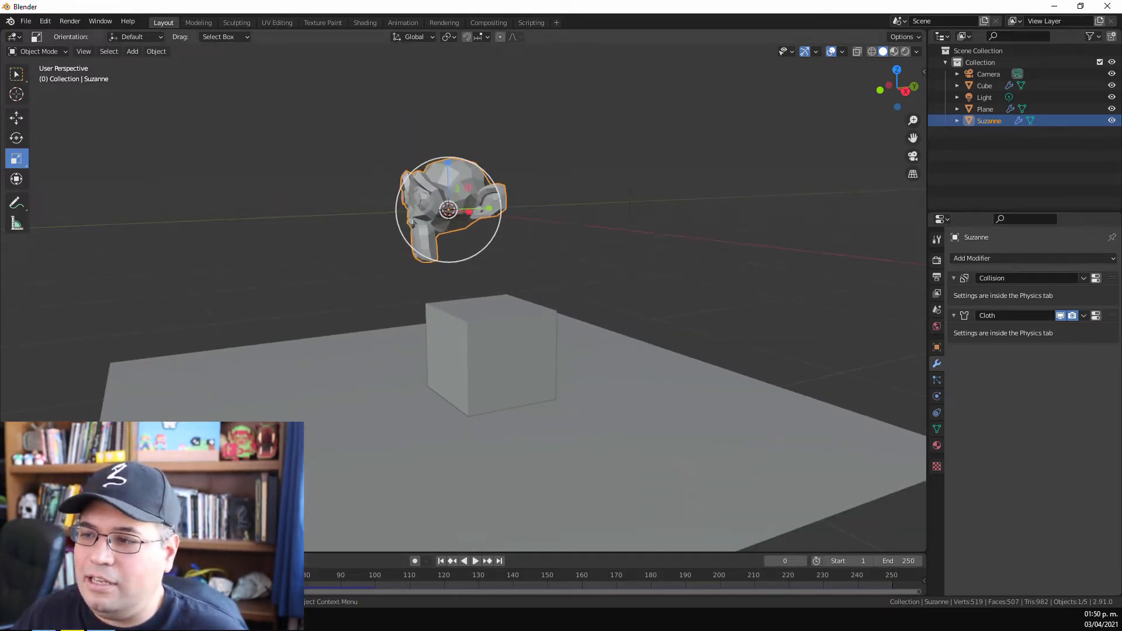
{"action": "key", "text": "space"}
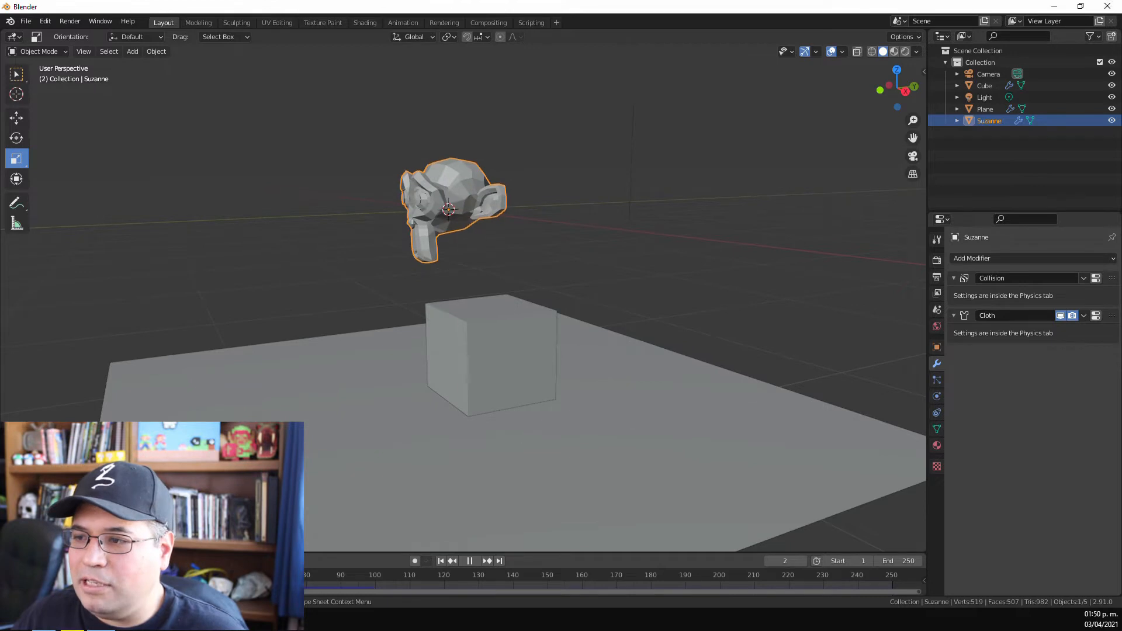
{"action": "key", "text": "space"}
{"action": "middle_click_drag", "start_coordinate": [308, 343], "coordinate": [361, 345]}
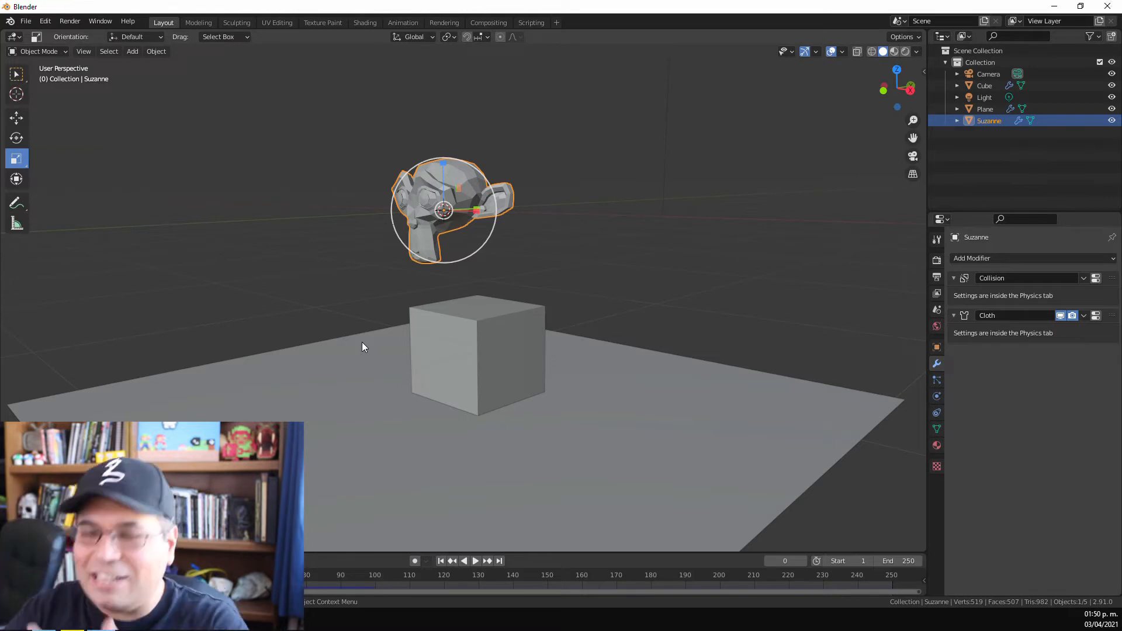
{"action": "key", "text": "space"}
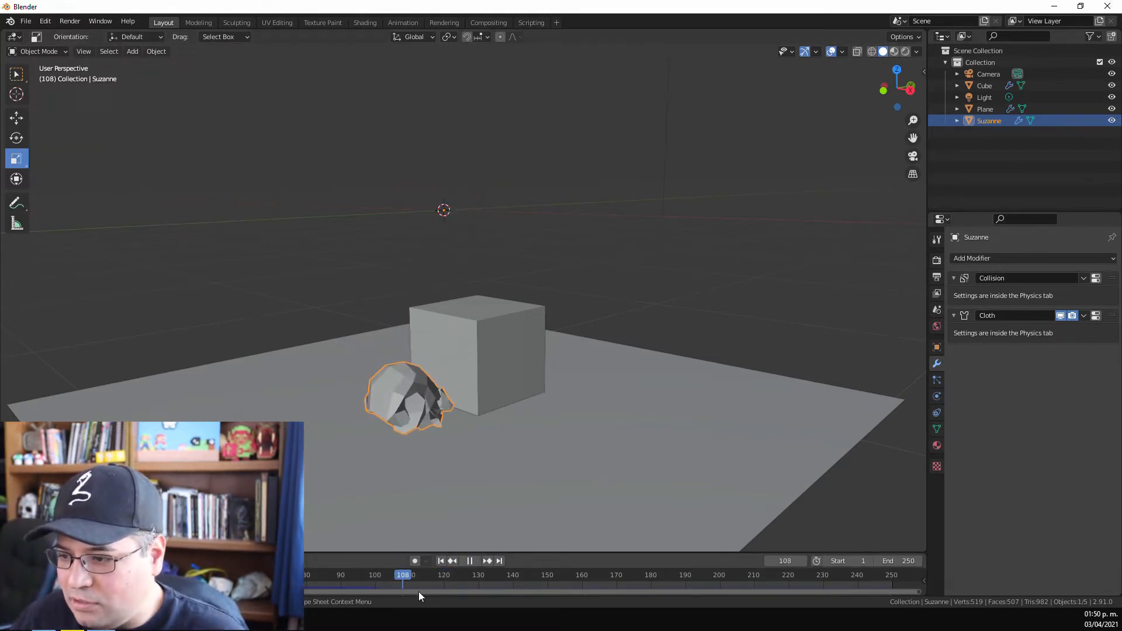
{"action": "key", "text": "Escape"}
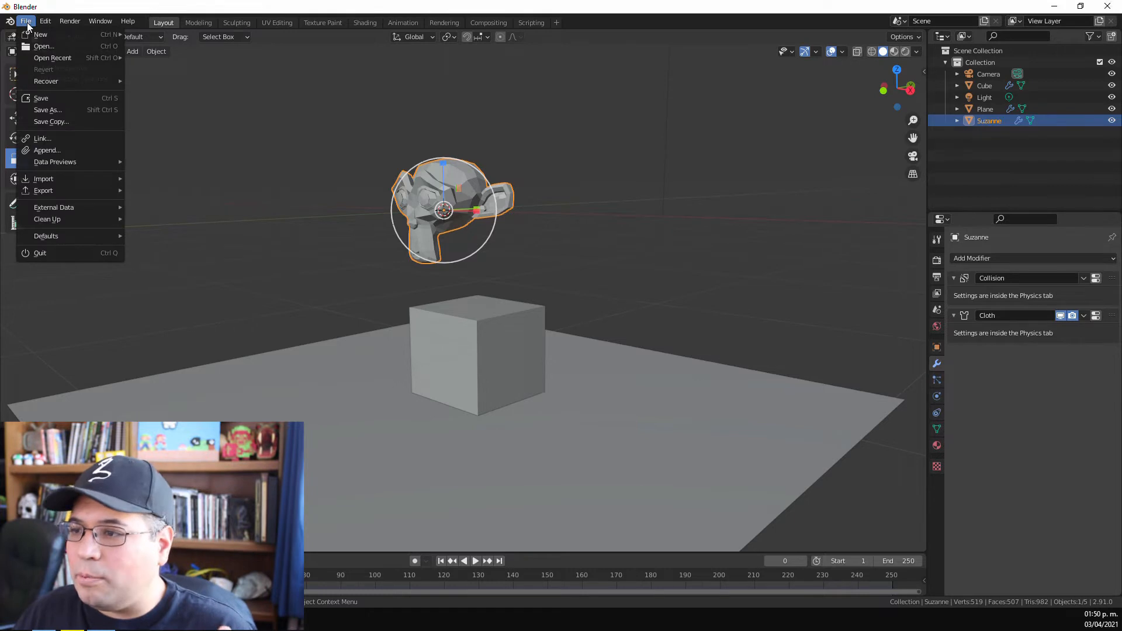
Open the add-on preferences, enlarge the window and find the Import-Export add-ons, including NewTek MDD format
{"action": "mouse_move", "coordinate": [41, 21]}
{"action": "left_click", "coordinate": [94, 187]}
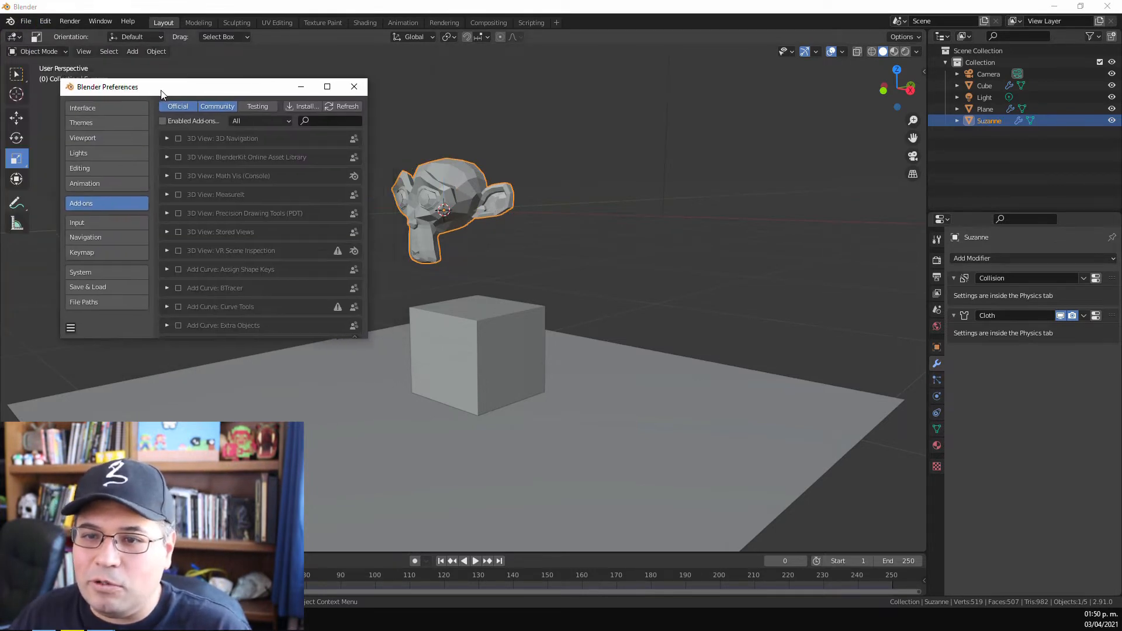
{"action": "left_click_drag", "start_coordinate": [359, 340], "coordinate": [545, 415]}
{"action": "mouse_move", "coordinate": [541, 125]}
{"action": "left_mouse_down"}
{"action": "mouse_move", "coordinate": [545, 359]}
{"action": "mouse_move", "coordinate": [541, 242]}
{"action": "left_mouse_up"}
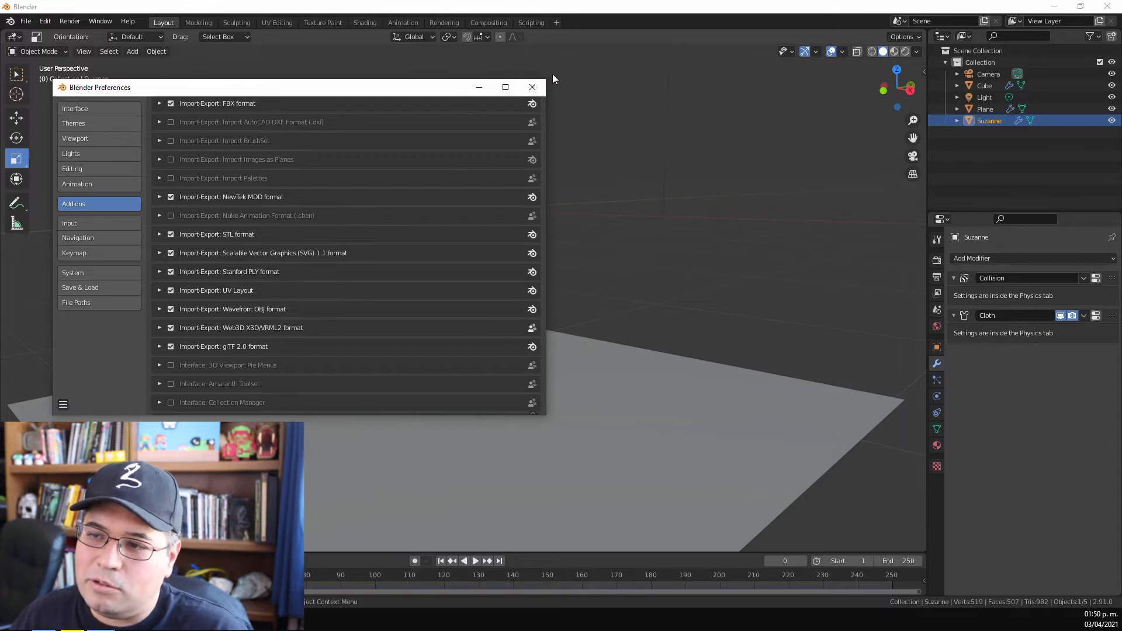
Close the preferences and export the monkey head's simulation as a Lightwave Point Cache named pruebaCloth.mdd in Documents, frames 1 to 250
{"action": "left_click", "coordinate": [531, 87]}
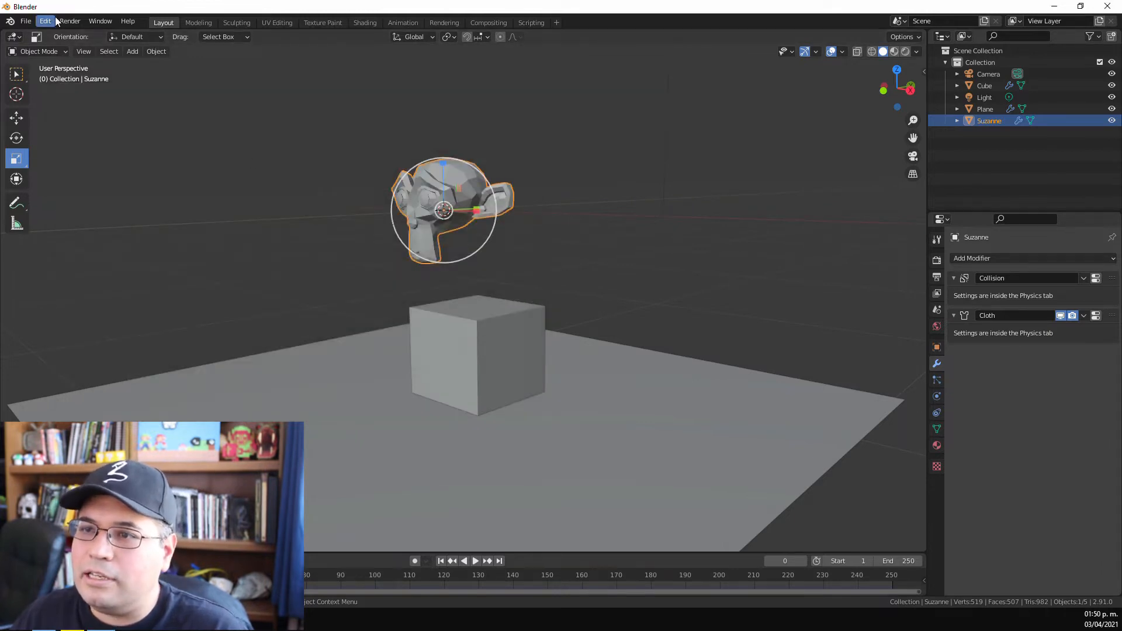
{"action": "left_click", "coordinate": [29, 22]}
{"action": "mouse_move", "coordinate": [62, 193]}
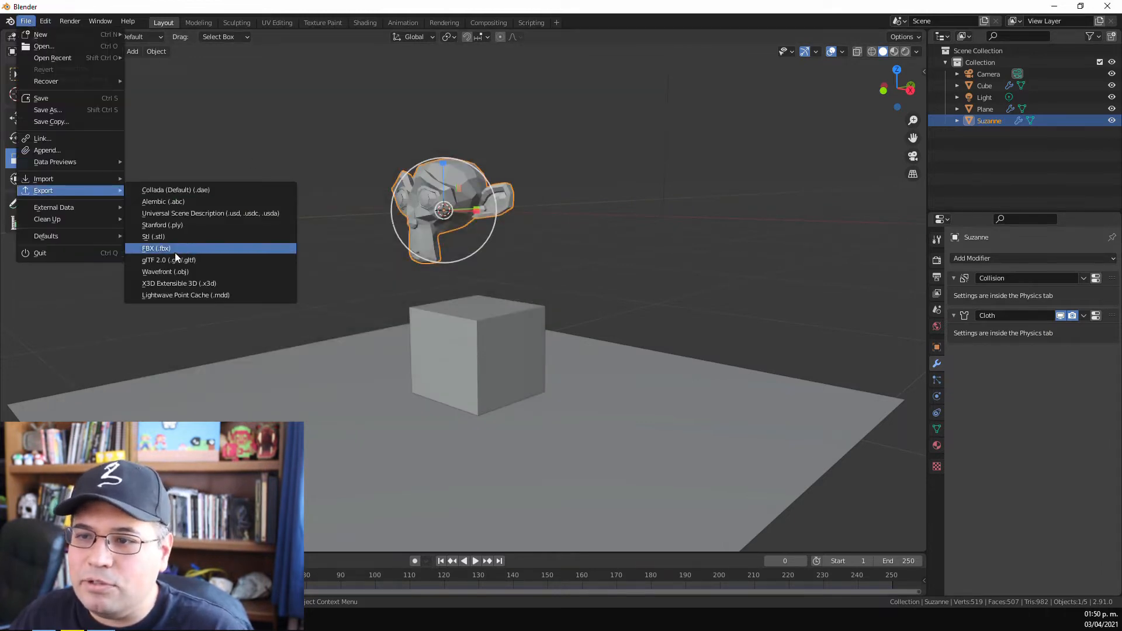
{"action": "left_click", "coordinate": [220, 296]}
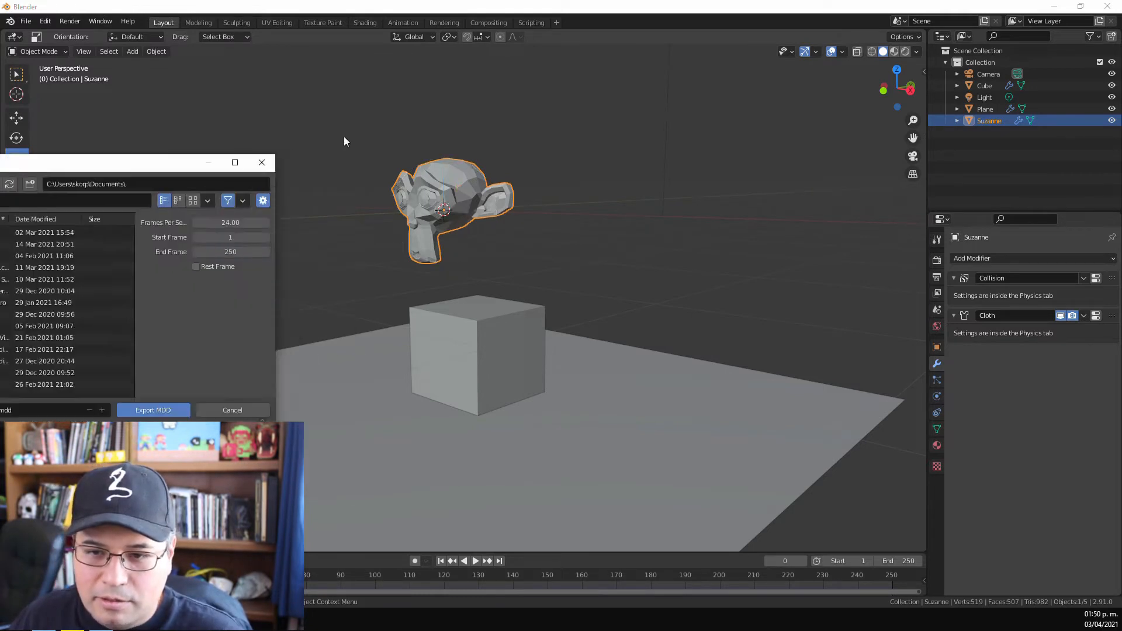
{"action": "left_click_drag", "start_coordinate": [587, 309], "coordinate": [846, 463]}
{"action": "left_click", "coordinate": [346, 451]}
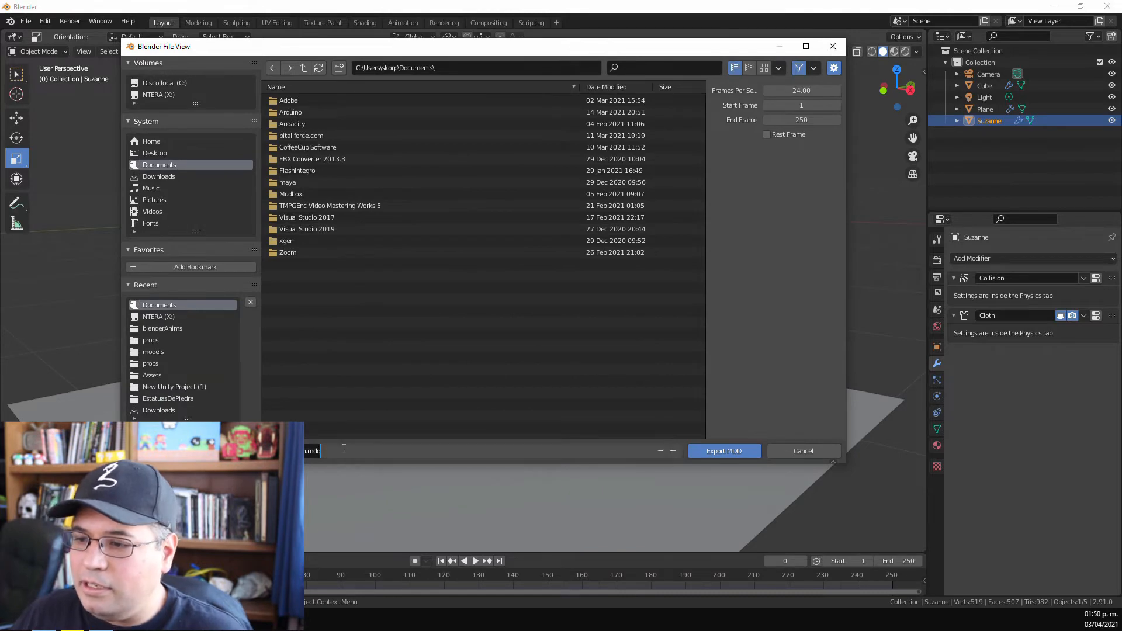
{"action": "left_click", "coordinate": [721, 451]}
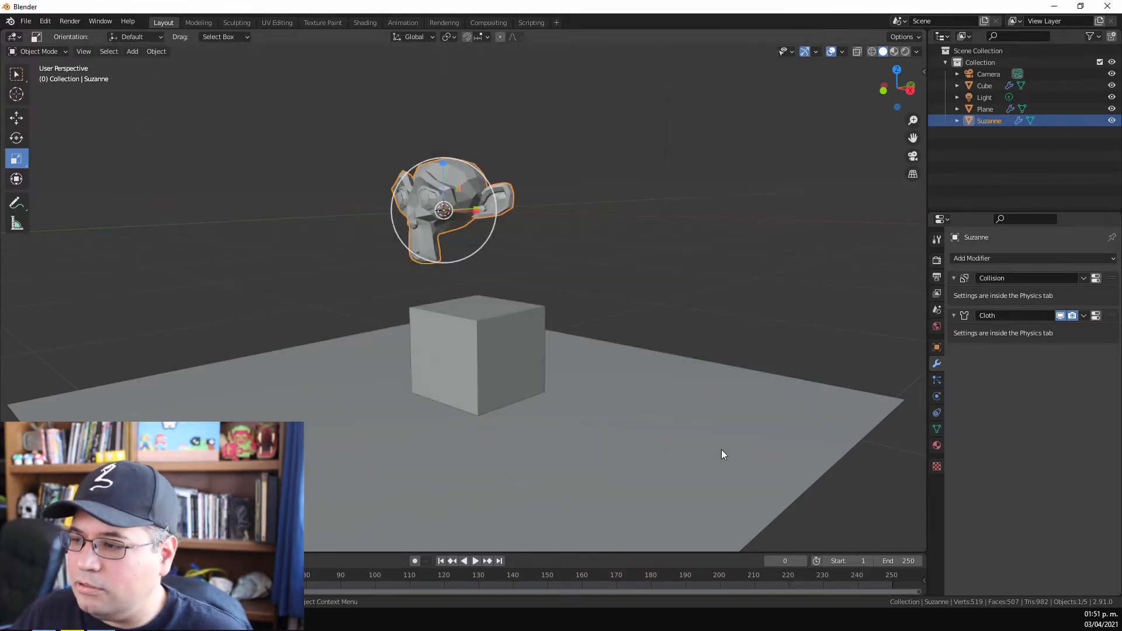
Import the pruebaCloth.mdd point cache from Documents onto the monkey head, with start frame 1 and step 1
{"action": "left_click", "coordinate": [25, 22]}
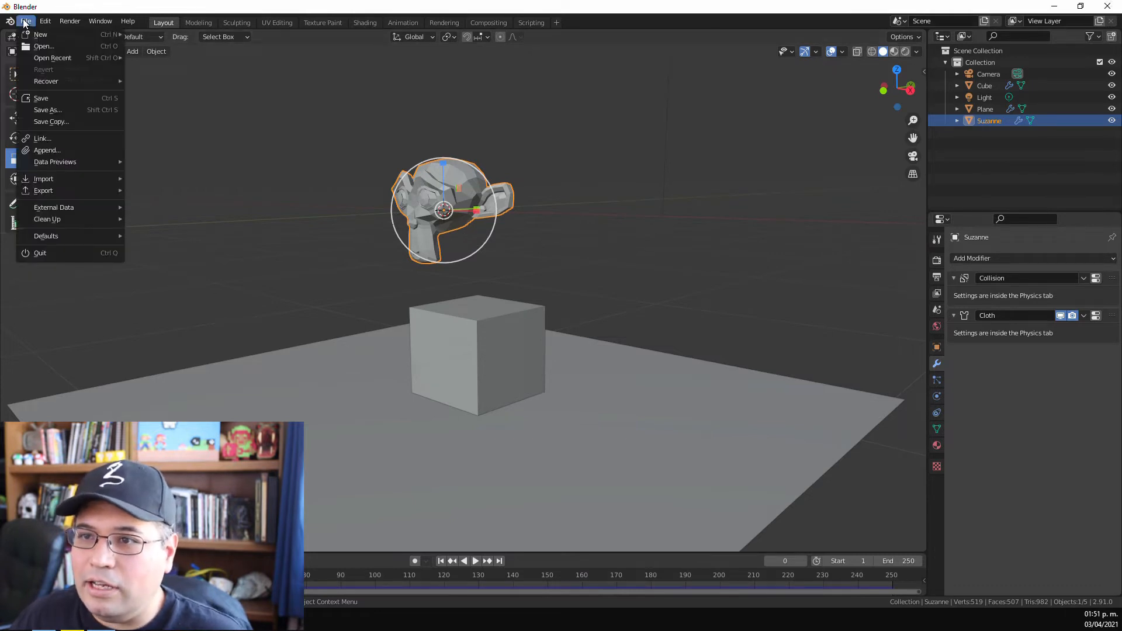
{"action": "mouse_move", "coordinate": [50, 182]}
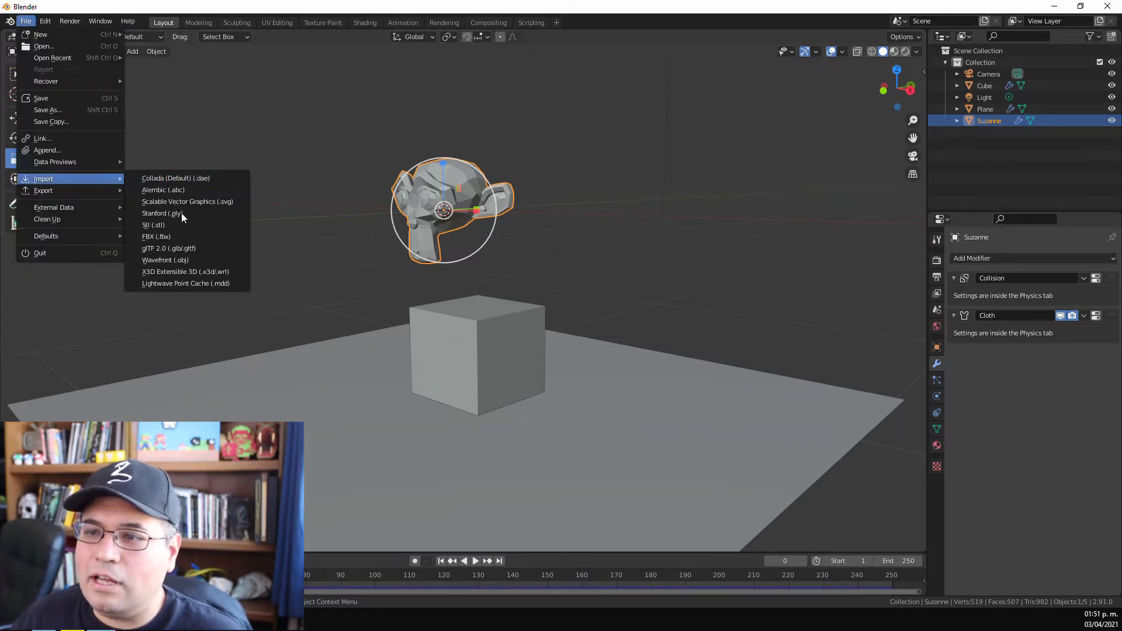
{"action": "left_click", "coordinate": [189, 284]}
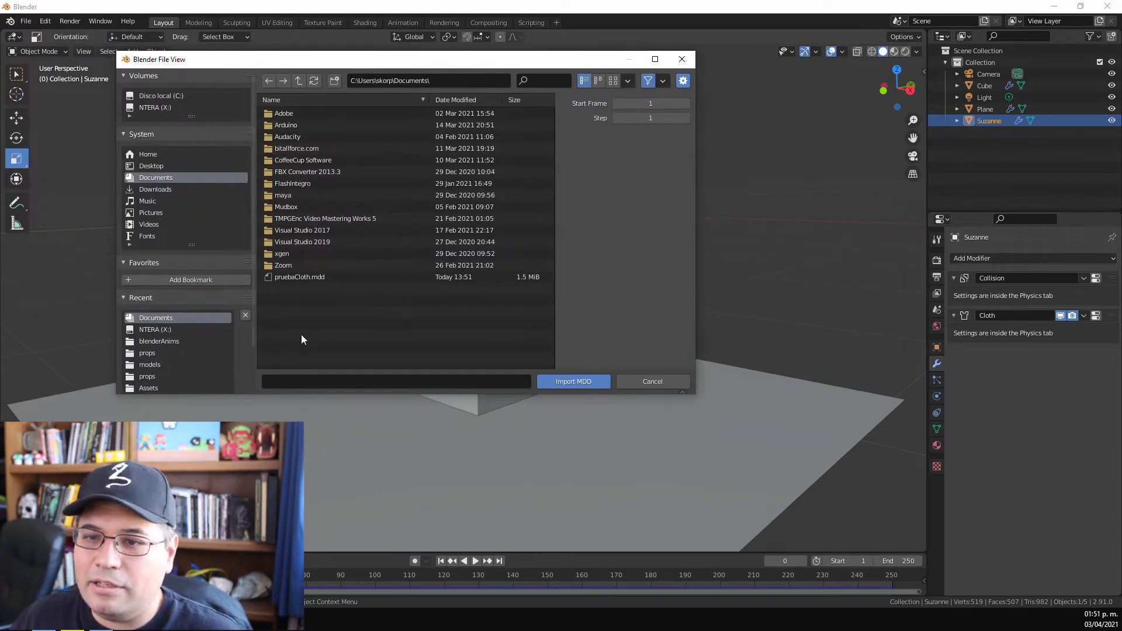
{"action": "left_click", "coordinate": [305, 279]}
{"action": "double_click", "coordinate": [305, 279]}
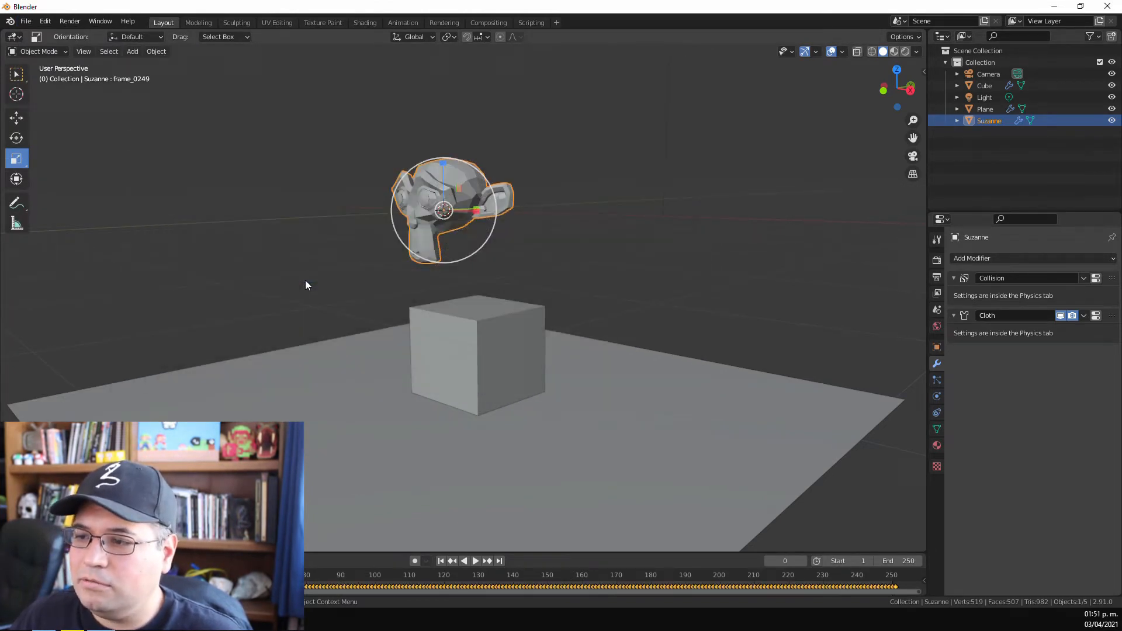
Enlarge the timeline, play the imported keyframe animation and scrub back to frame 0
{"action": "left_click_drag", "start_coordinate": [526, 552], "coordinate": [526, 342]}
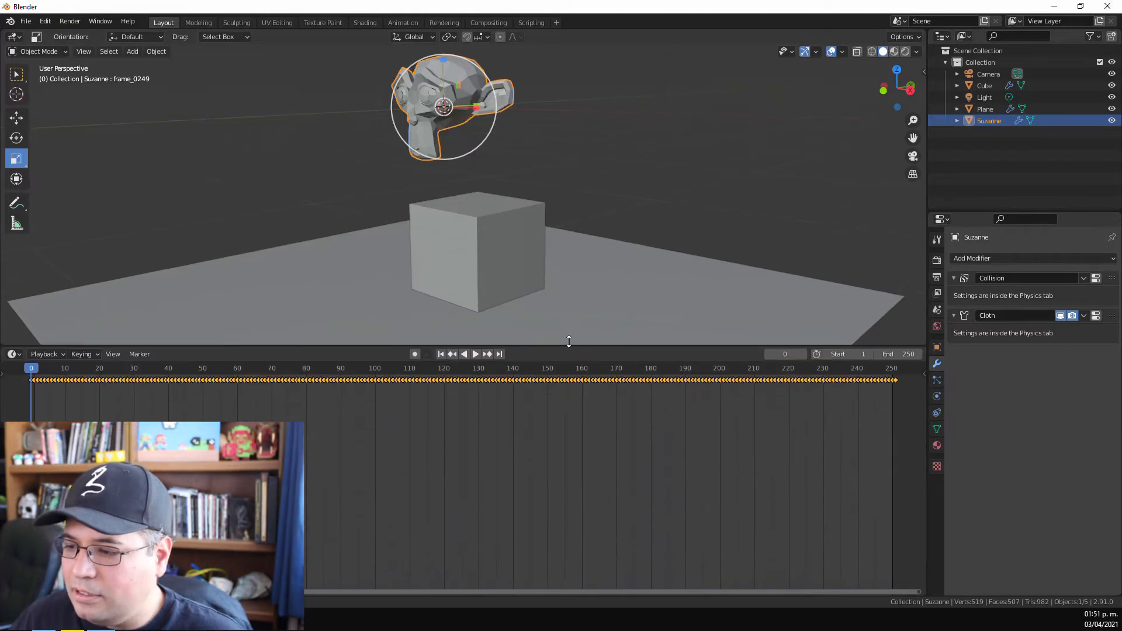
{"action": "key", "text": "space"}
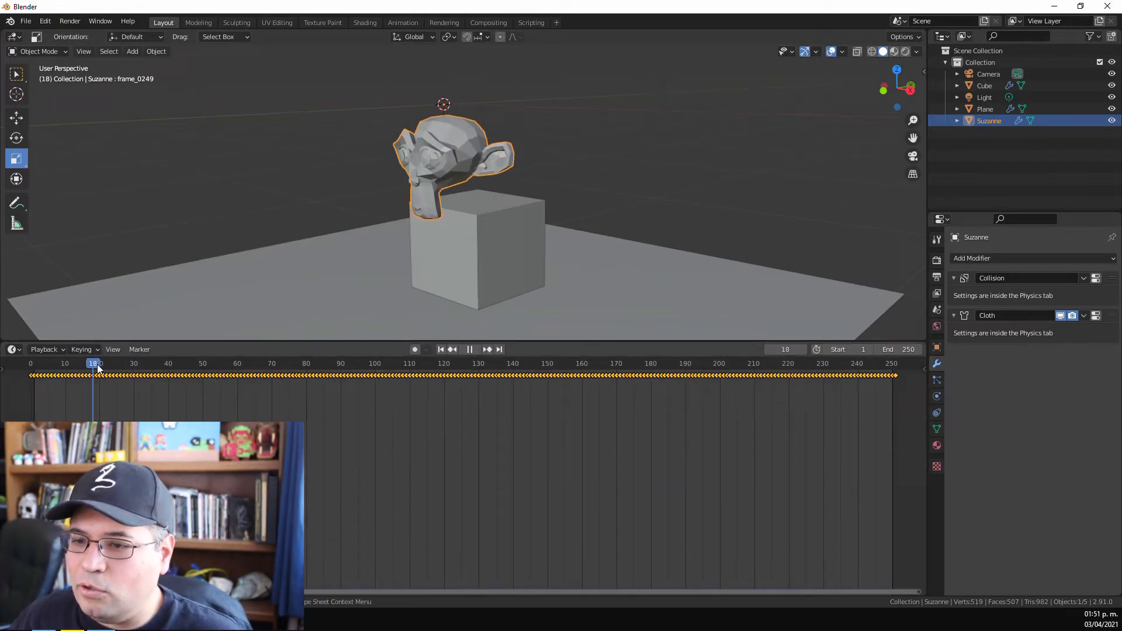
{"action": "left_click_drag", "start_coordinate": [186, 368], "coordinate": [27, 394]}
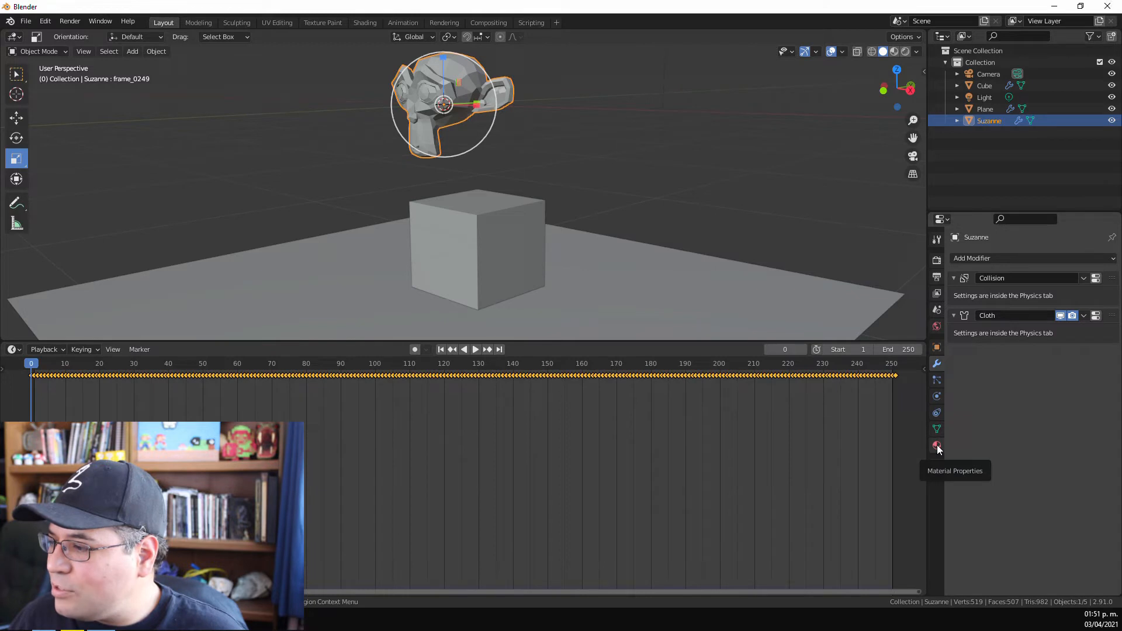
Remove the Cloth and Collision physics from the monkey head
{"action": "left_click", "coordinate": [937, 396]}
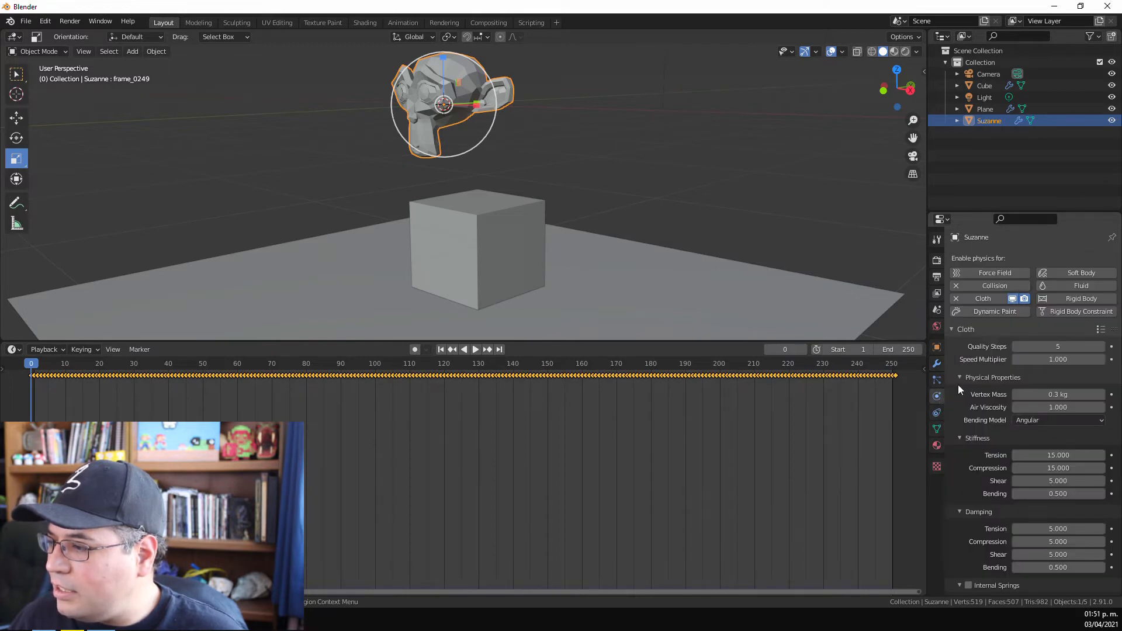
{"action": "left_click", "coordinate": [955, 299]}
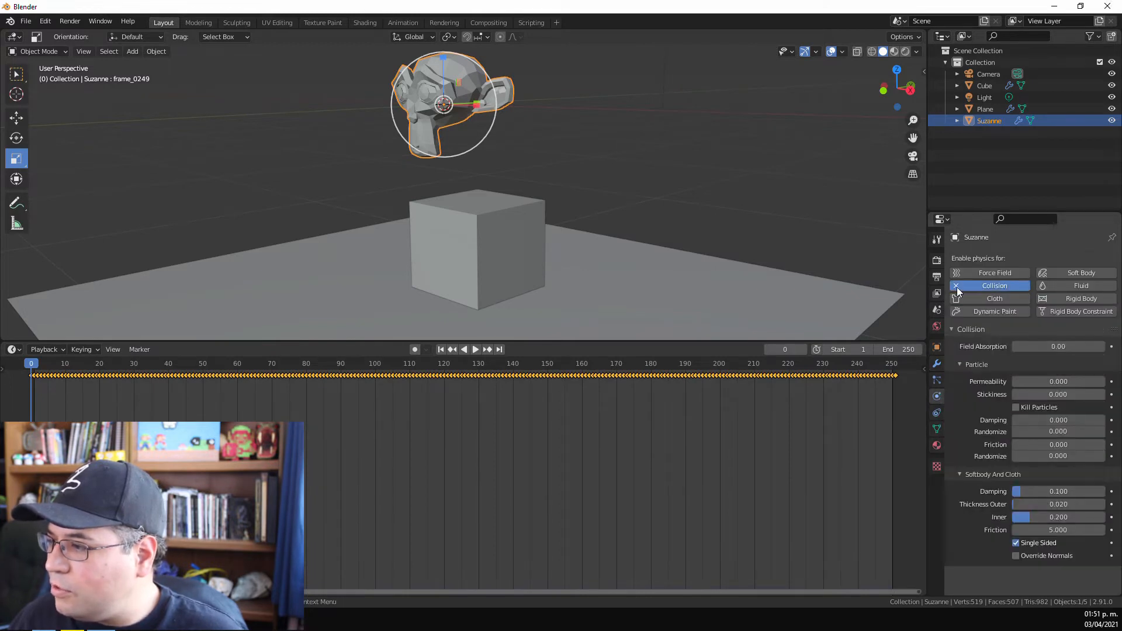
{"action": "left_click", "coordinate": [956, 285]}
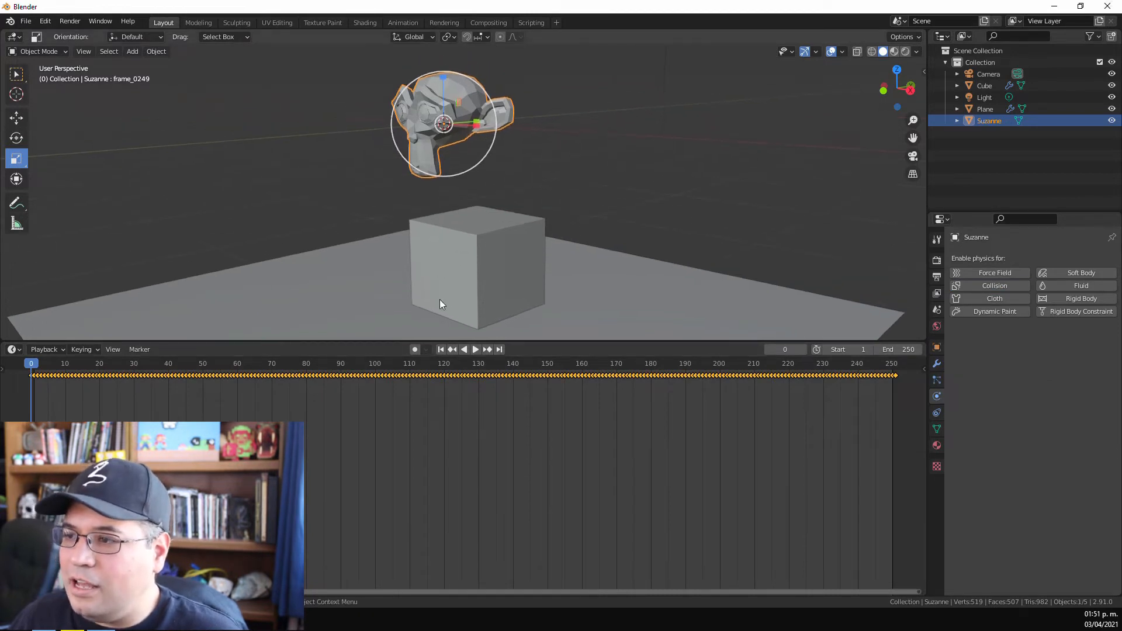
Play the monkey head's shape key animation without physics, stop it and return to frame 0
{"action": "left_click", "coordinate": [475, 350]}
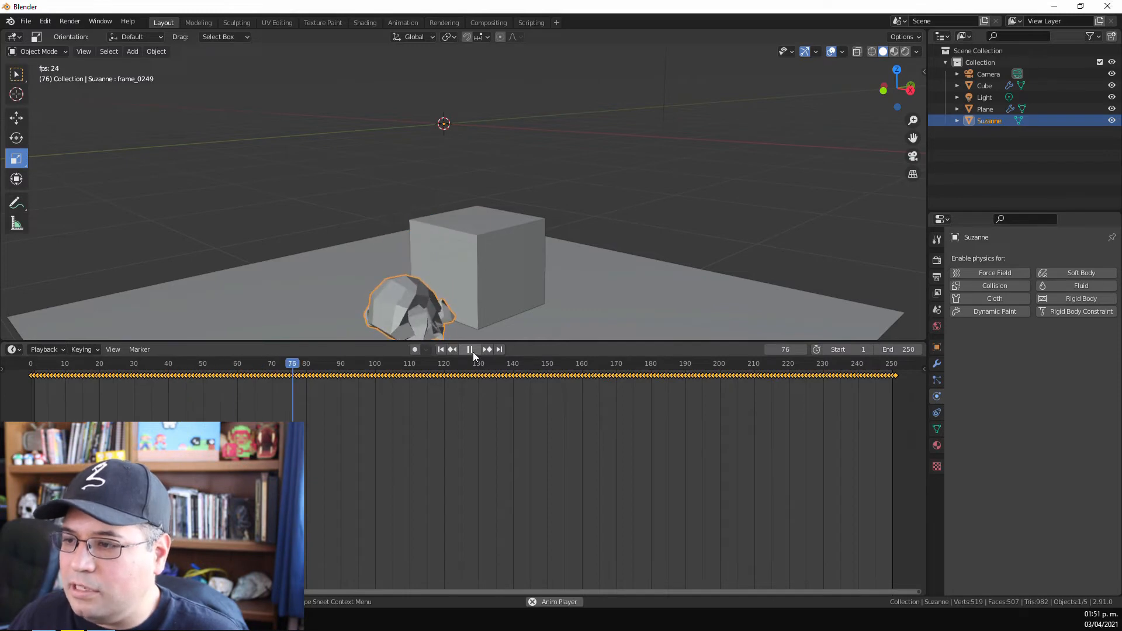
{"action": "left_click", "coordinate": [471, 352]}
{"action": "left_click_drag", "start_coordinate": [339, 368], "coordinate": [31, 368]}
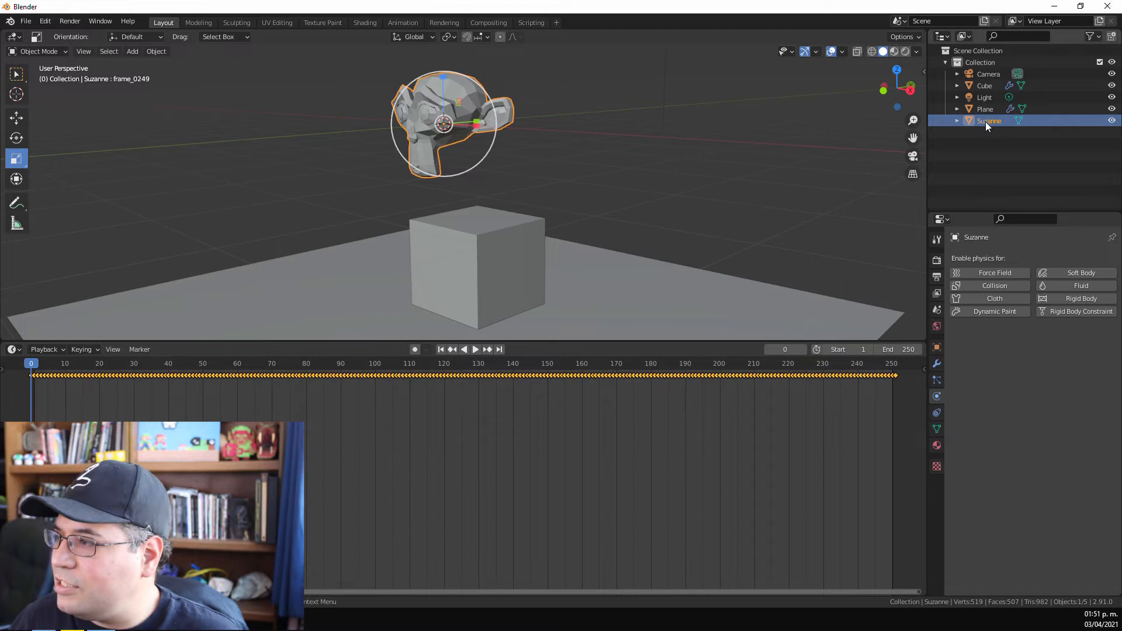
Examine the monkey head's shape key list from the last frame key up to Basis
{"action": "left_click", "coordinate": [936, 429]}
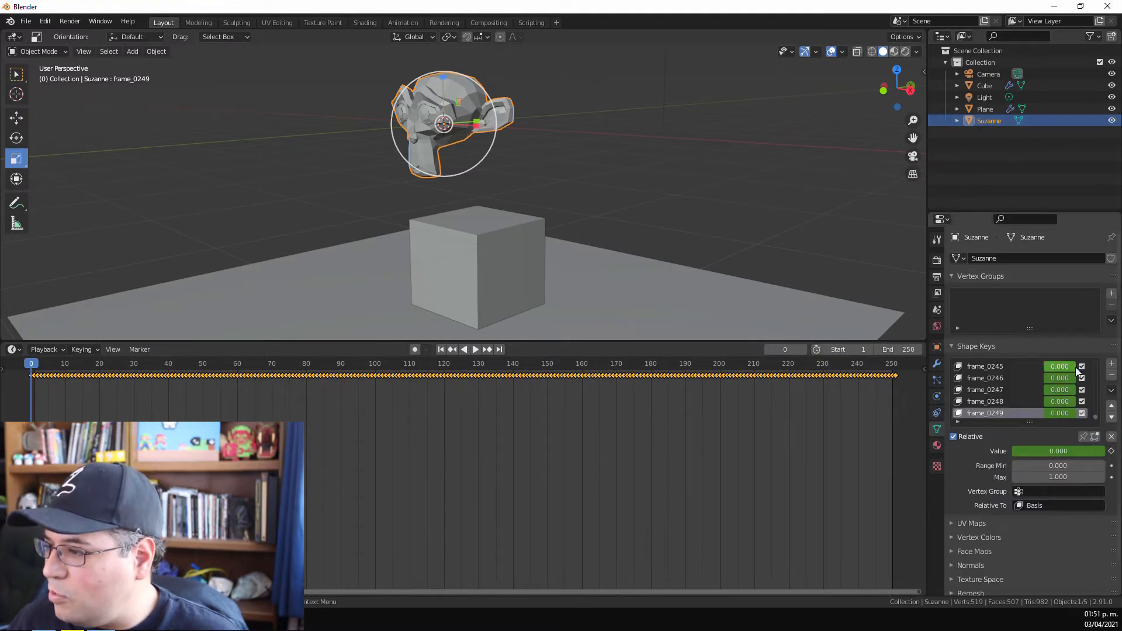
{"action": "left_click_drag", "start_coordinate": [1095, 419], "coordinate": [1095, 404]}
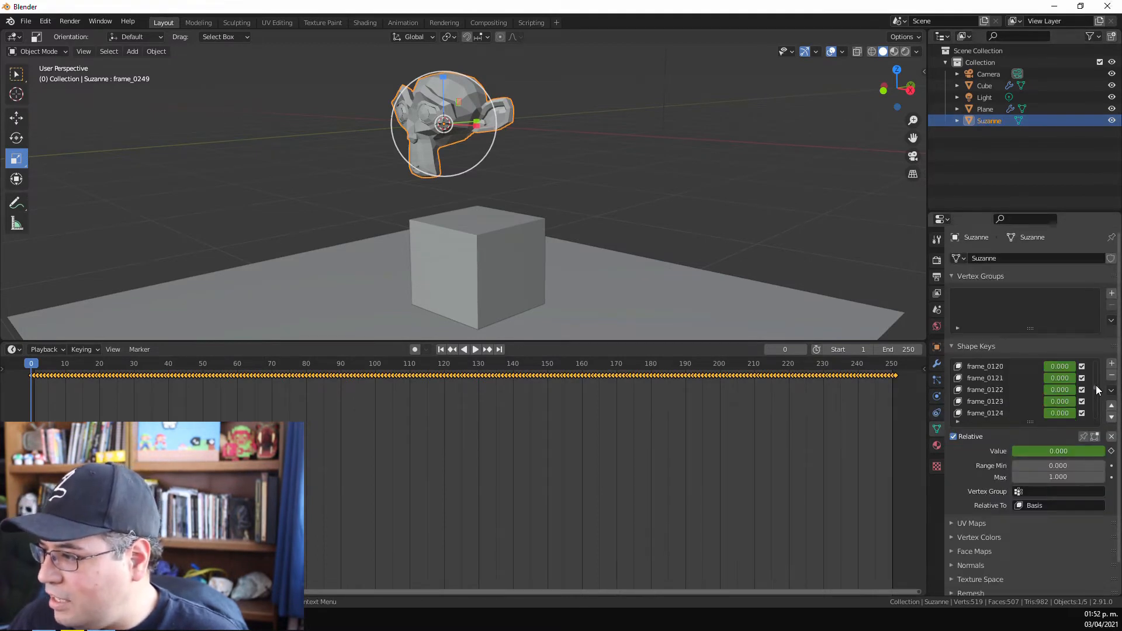
{"action": "mouse_move", "coordinate": [1097, 366]}
{"action": "left_mouse_down"}
{"action": "mouse_move", "coordinate": [1094, 353]}
{"action": "mouse_move", "coordinate": [1099, 416]}
{"action": "mouse_move", "coordinate": [1095, 353]}
{"action": "left_mouse_up"}
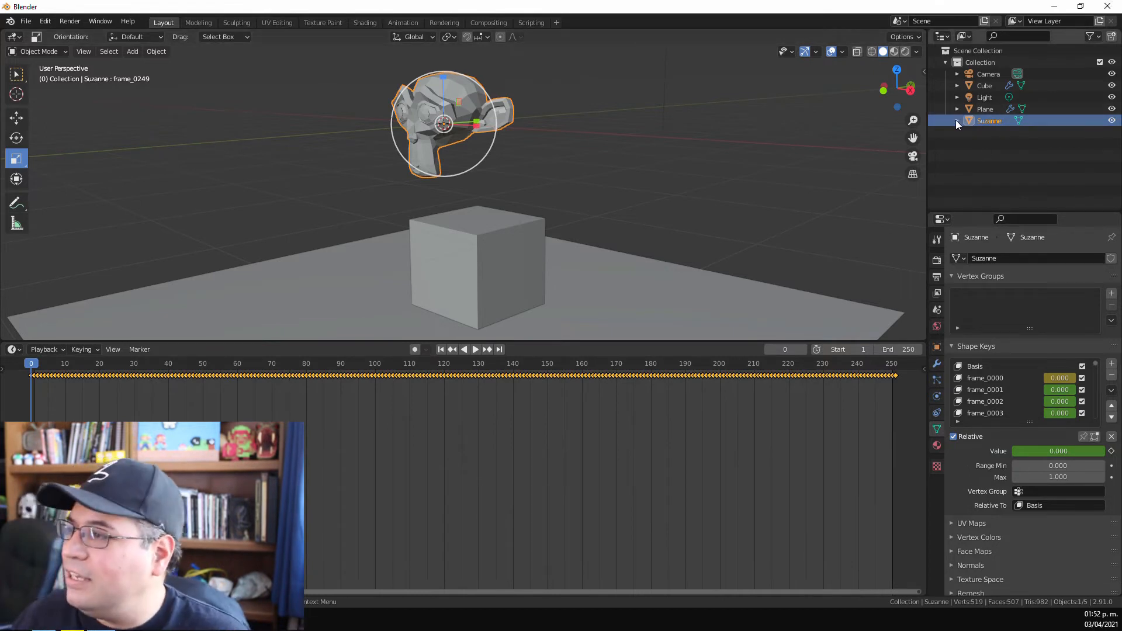
Inspect the monkey head's nested shape key animation in a widened Outliner, and collapse its hierarchy again
{"action": "left_click", "coordinate": [151, 53]}
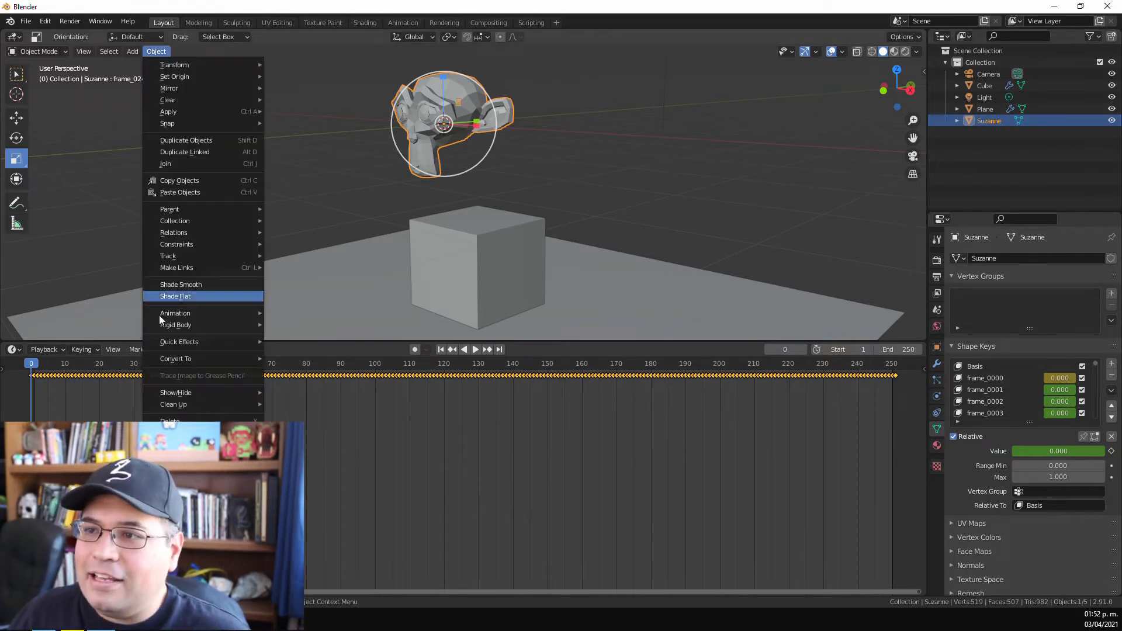
{"action": "mouse_move", "coordinate": [177, 313]}
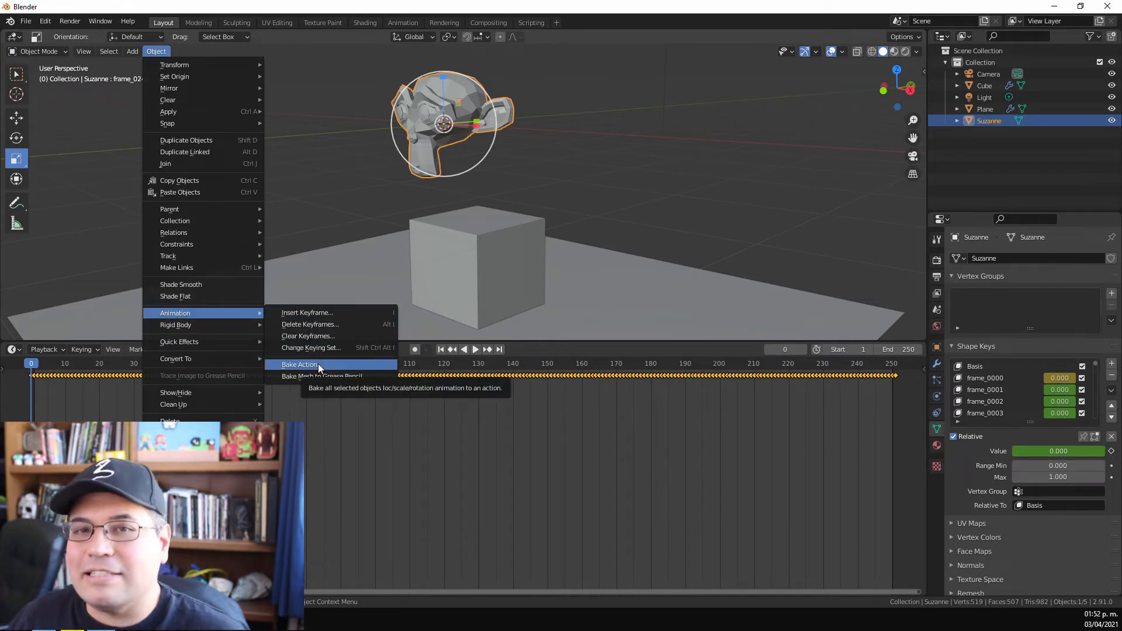
{"action": "left_click", "coordinate": [957, 120]}
{"action": "left_click_drag", "start_coordinate": [927, 132], "coordinate": [853, 139]}
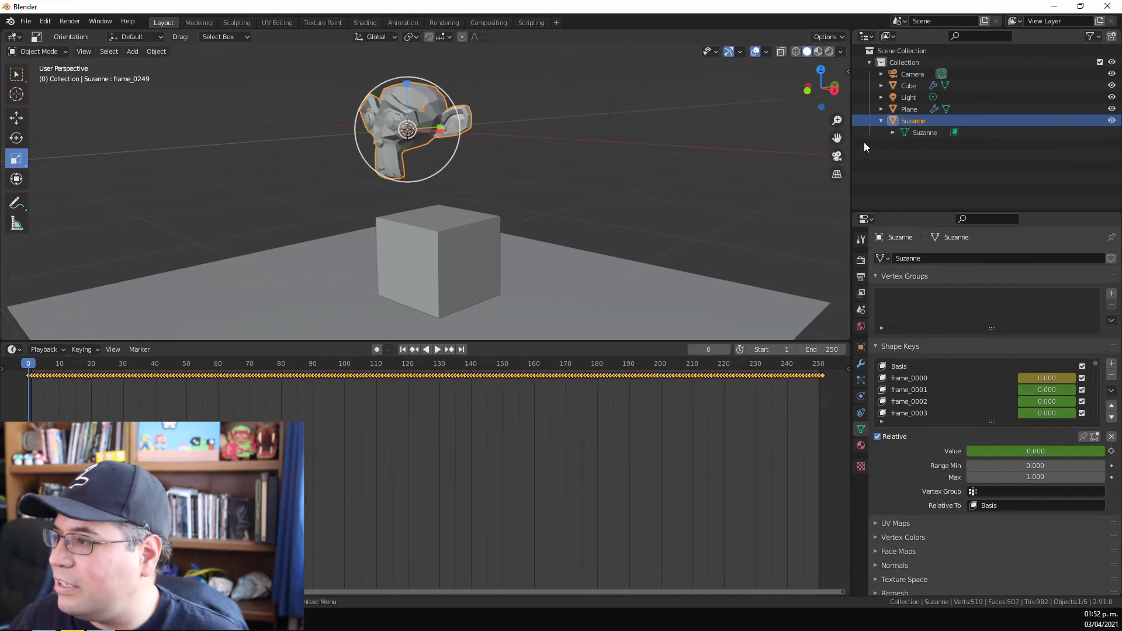
{"action": "left_click", "coordinate": [892, 132]}
{"action": "left_click", "coordinate": [903, 145]}
{"action": "left_click", "coordinate": [915, 156]}
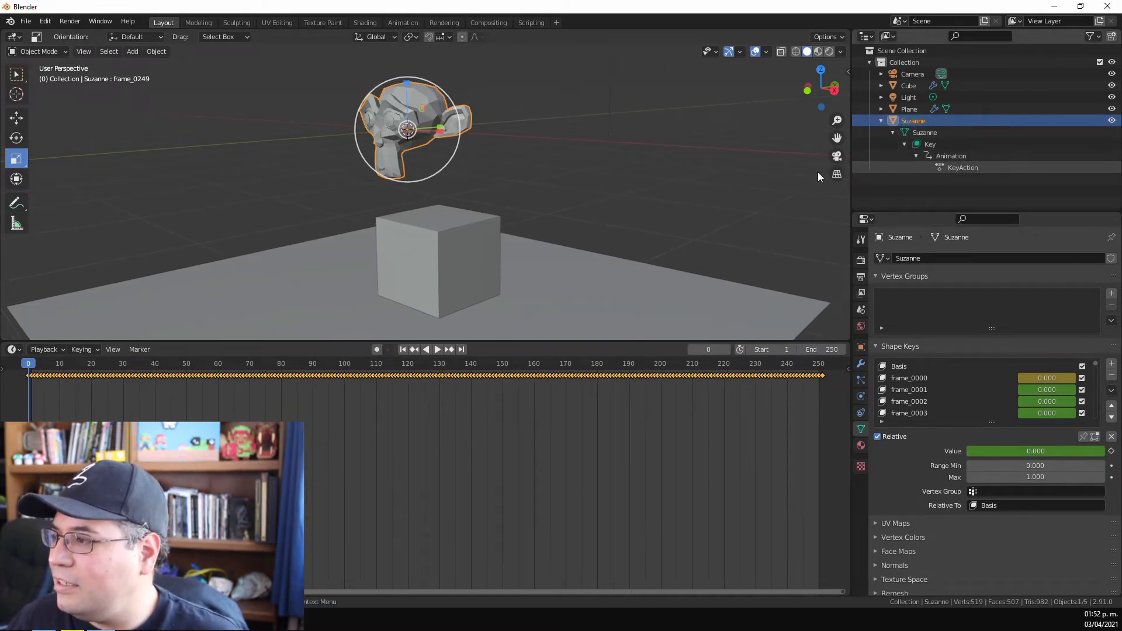
{"action": "left_click", "coordinate": [880, 119]}
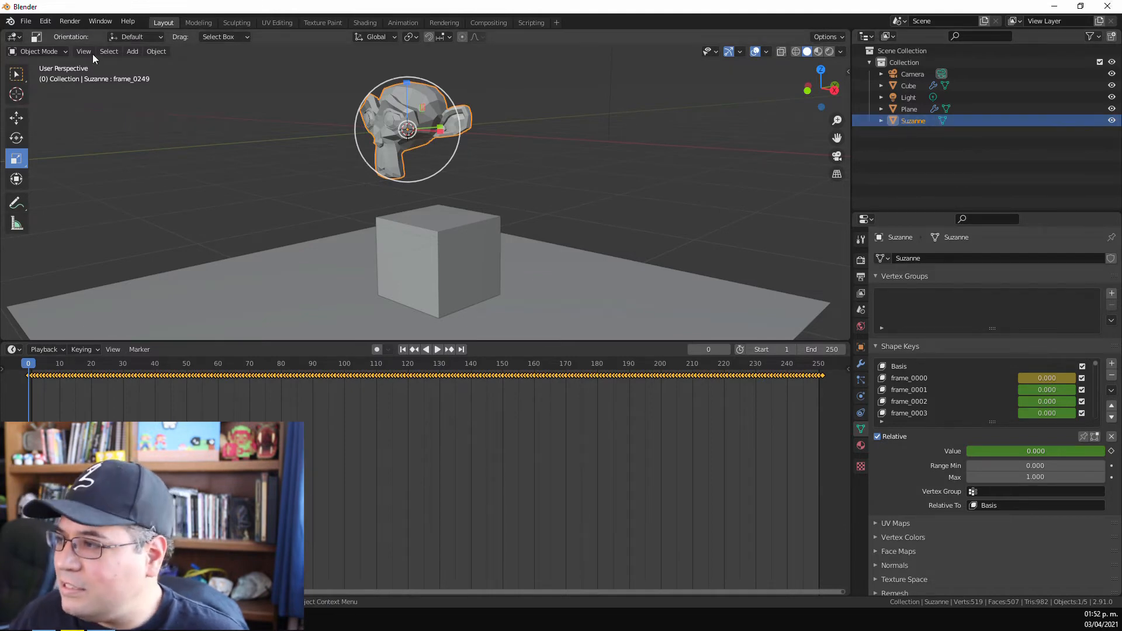
Bake the monkey head's animation to an object action over frames 1 to 250 with frame step 1, and check its Outliner hierarchy
{"action": "left_click", "coordinate": [154, 51]}
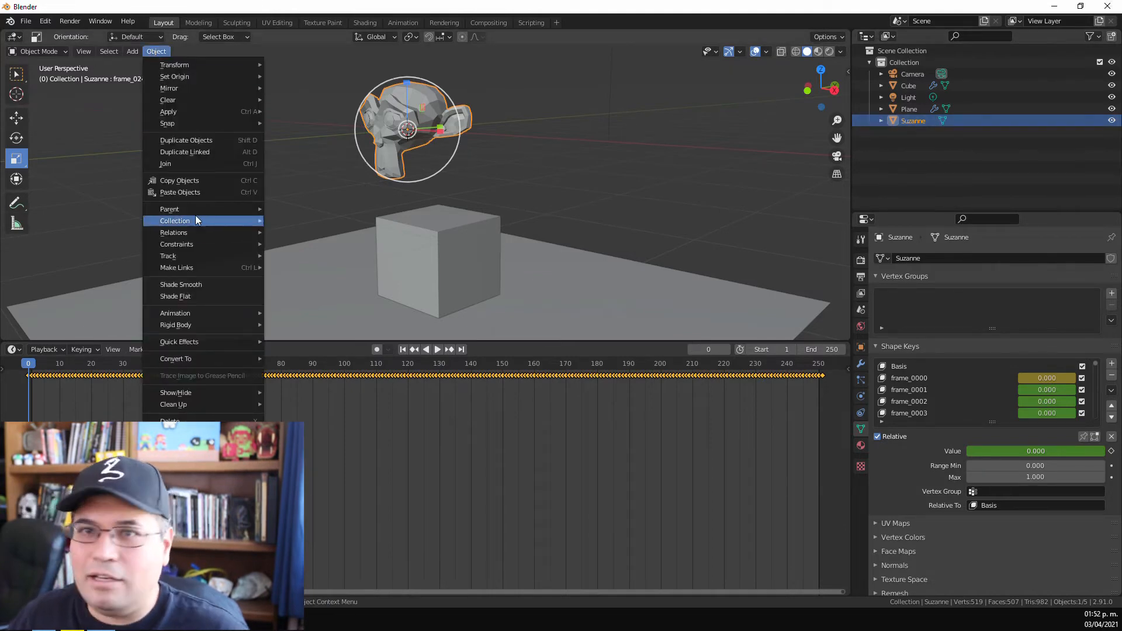
{"action": "mouse_move", "coordinate": [206, 313]}
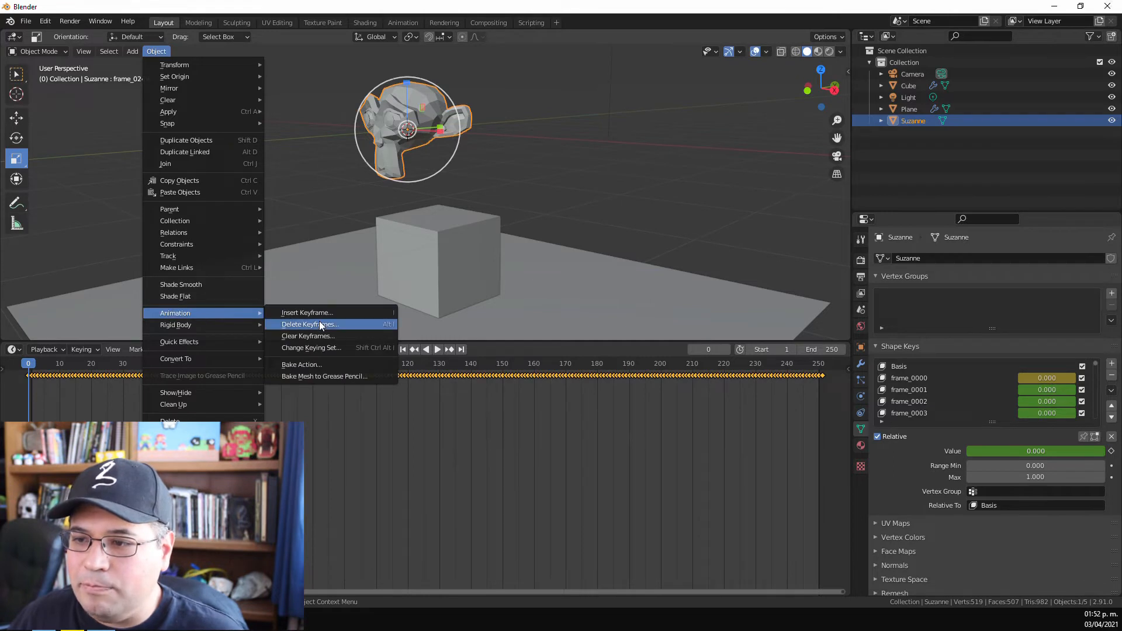
{"action": "left_click", "coordinate": [327, 367]}
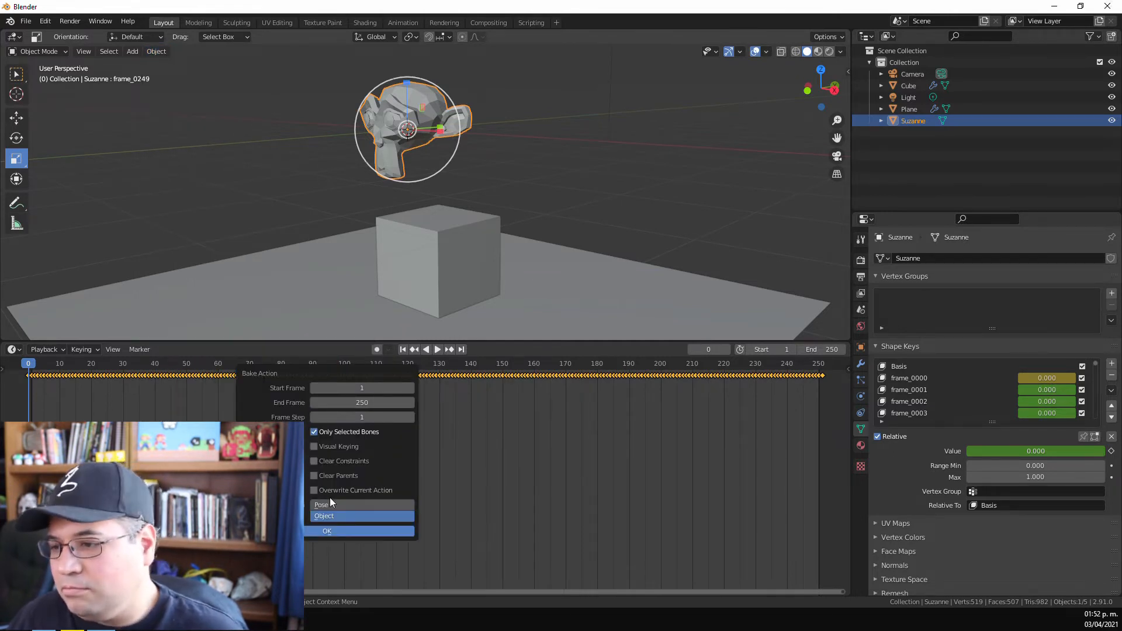
{"action": "left_click", "coordinate": [342, 531]}
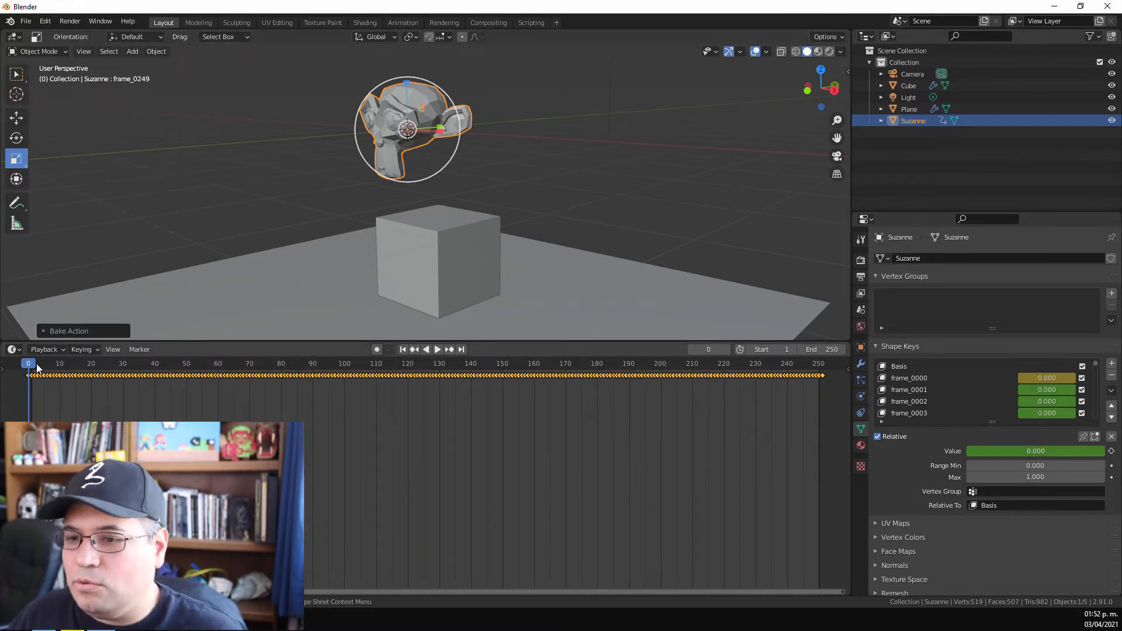
{"action": "left_click", "coordinate": [881, 120]}
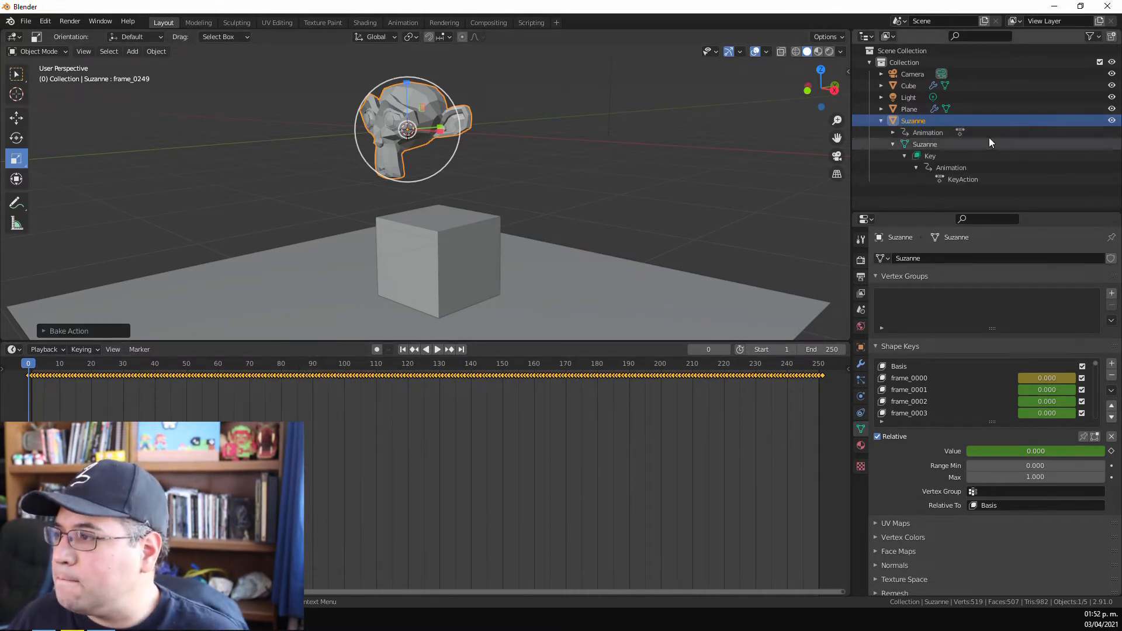
{"action": "left_click", "coordinate": [881, 121]}
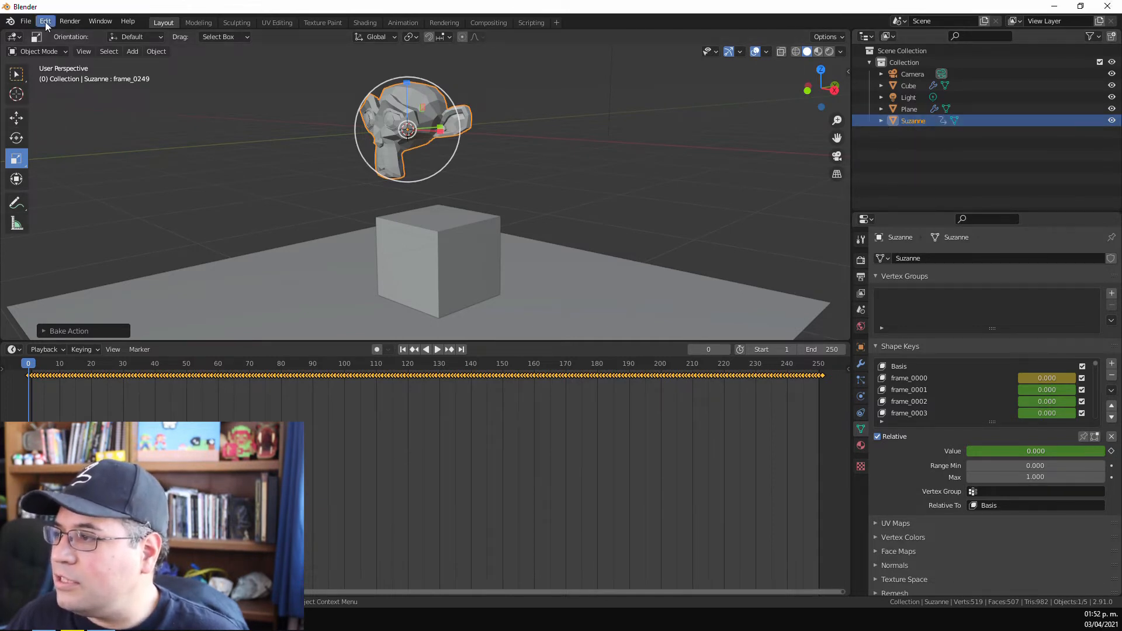
Export only the selected monkey head to the Documents folder as clothSim.fbx
{"action": "left_click", "coordinate": [26, 21]}
{"action": "mouse_move", "coordinate": [52, 192]}
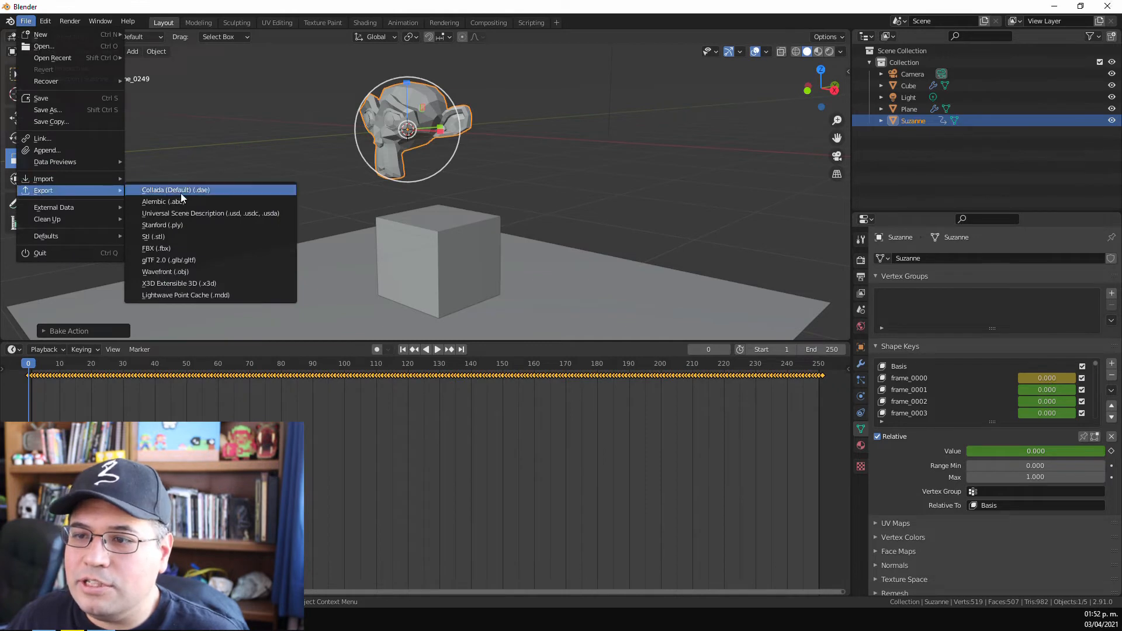
{"action": "left_click", "coordinate": [157, 248]}
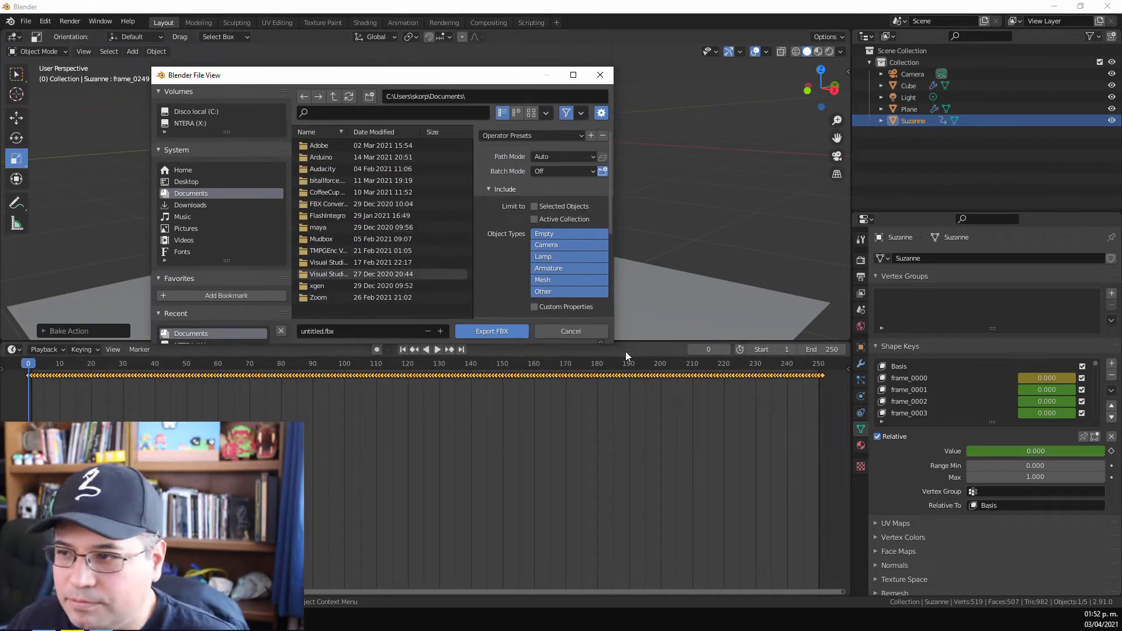
{"action": "left_click_drag", "start_coordinate": [617, 345], "coordinate": [836, 451]}
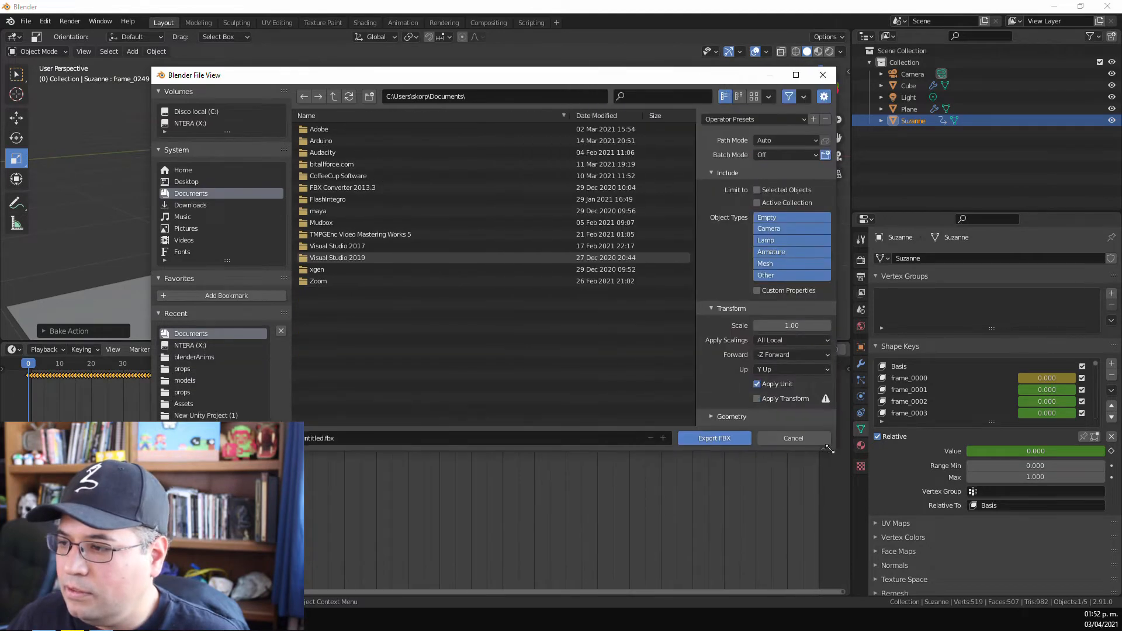
{"action": "left_click", "coordinate": [358, 437]}
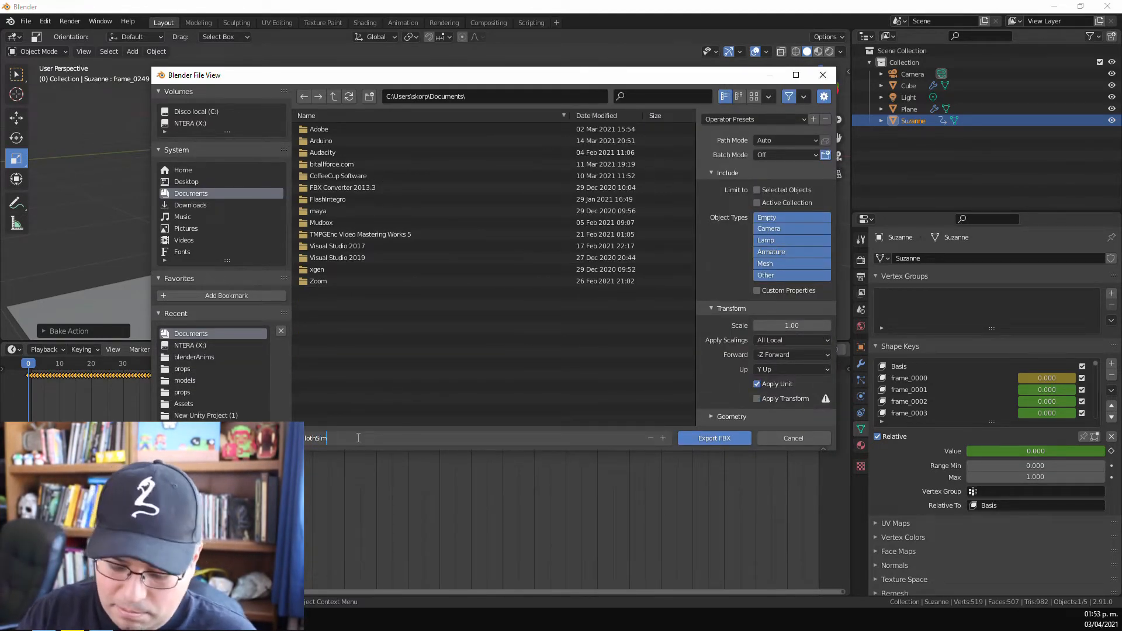
{"action": "key", "text": "Return"}
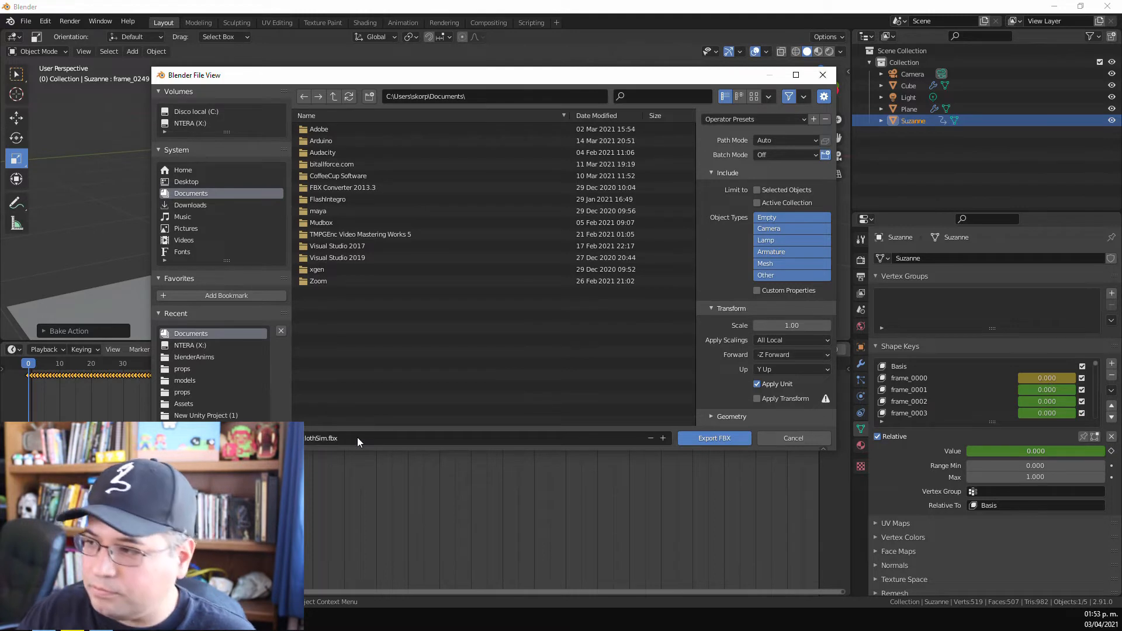
{"action": "left_click", "coordinate": [756, 191]}
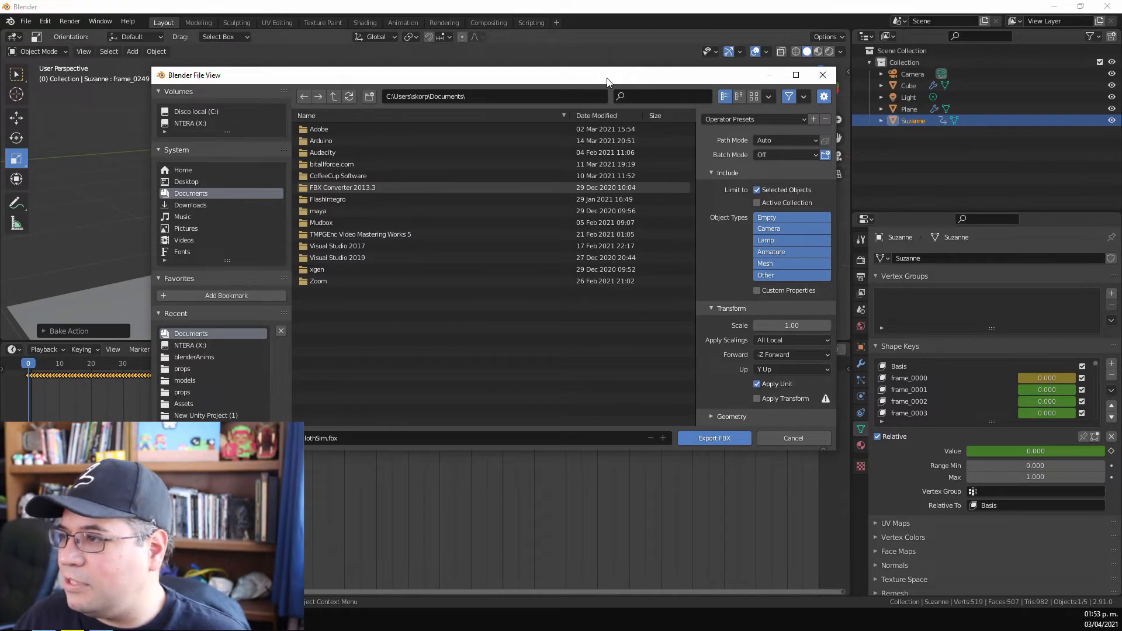
{"action": "left_click", "coordinate": [692, 442]}
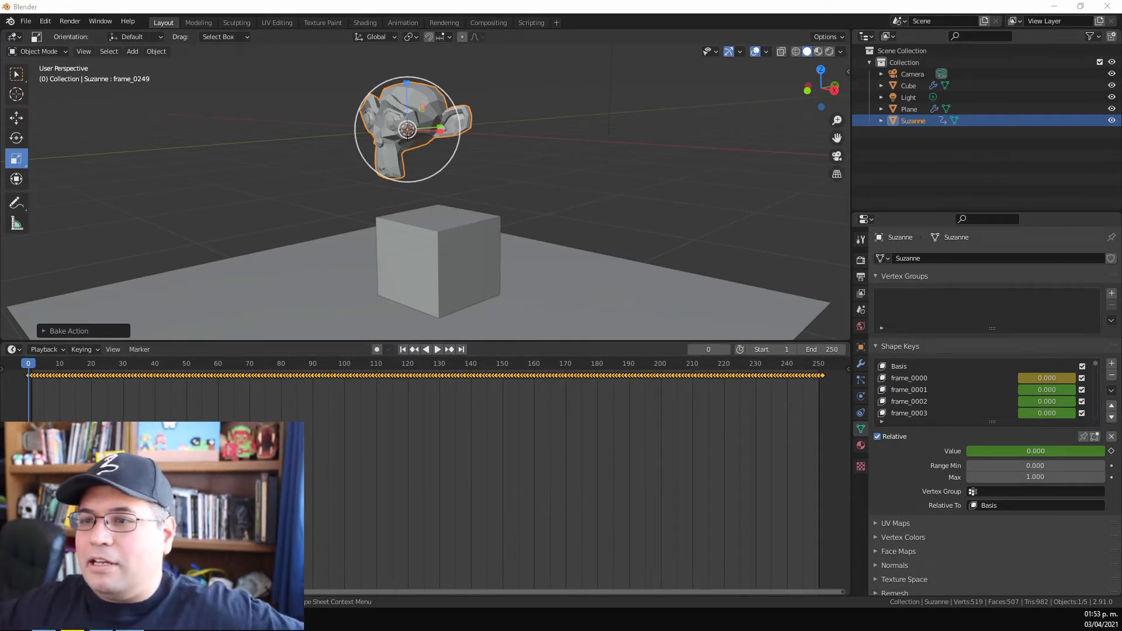
Switch to Unity Hub and create a 3D project named clothTest with Unity 2020.2.1f1 in X:\_temp\uEmpty
{"action": "left_click_drag", "start_coordinate": [0, 121], "coordinate": [416, 112]}
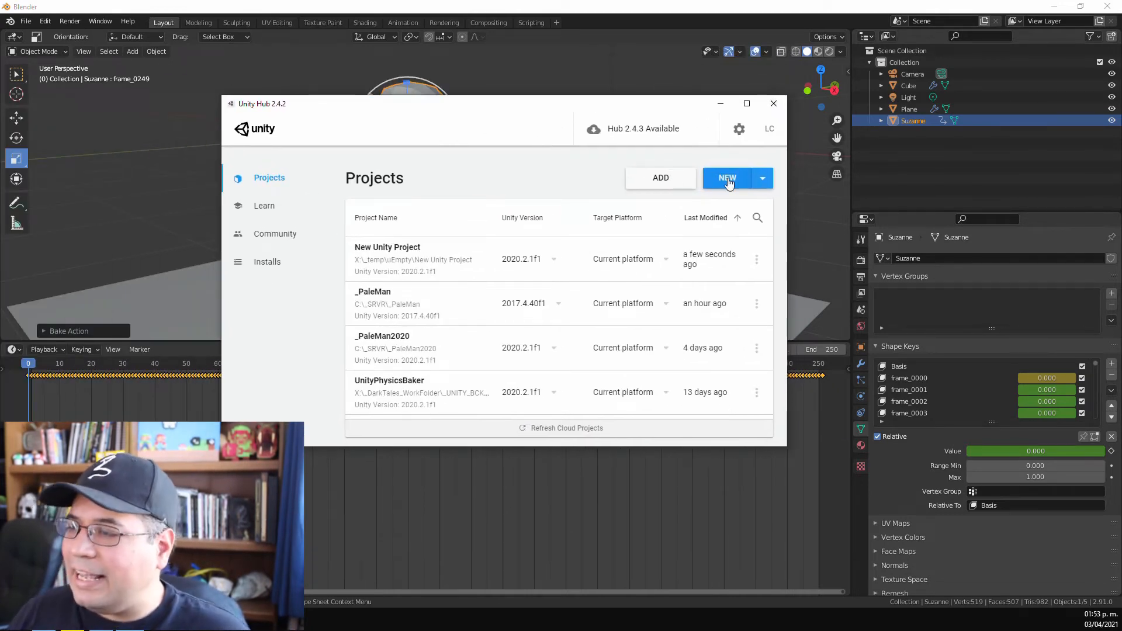
{"action": "left_click", "coordinate": [769, 183]}
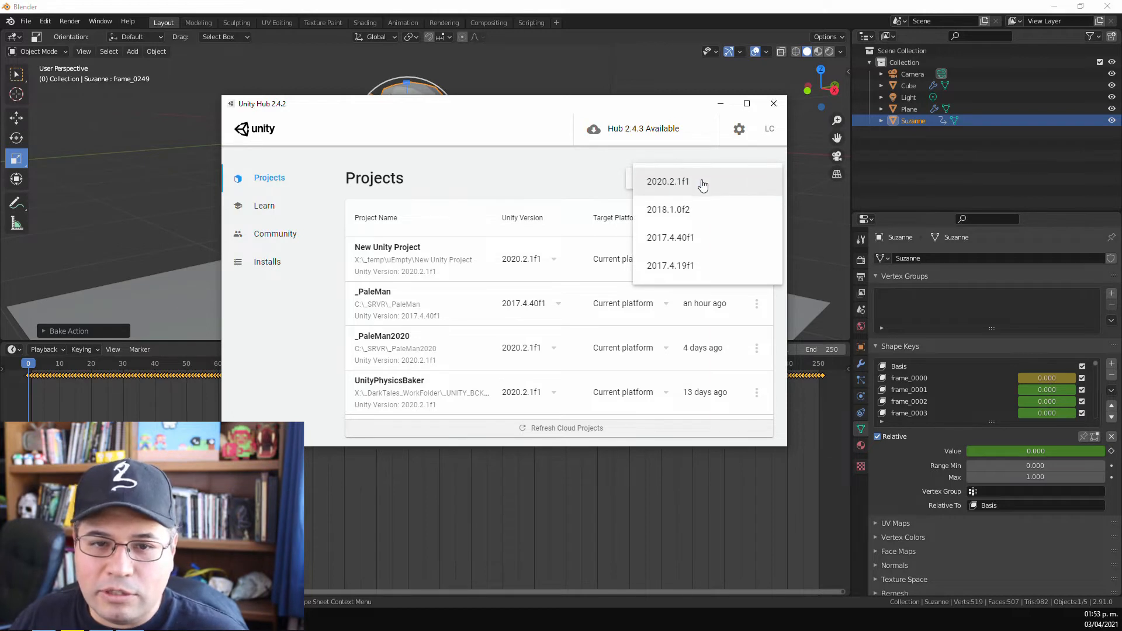
{"action": "left_click", "coordinate": [604, 179]}
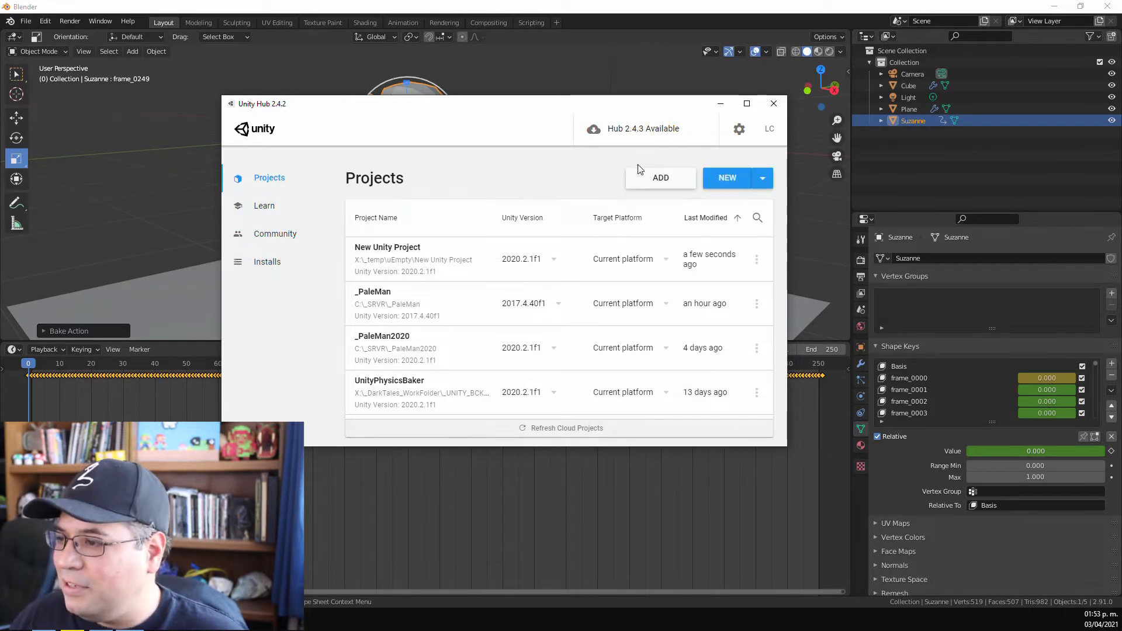
{"action": "left_click", "coordinate": [728, 181]}
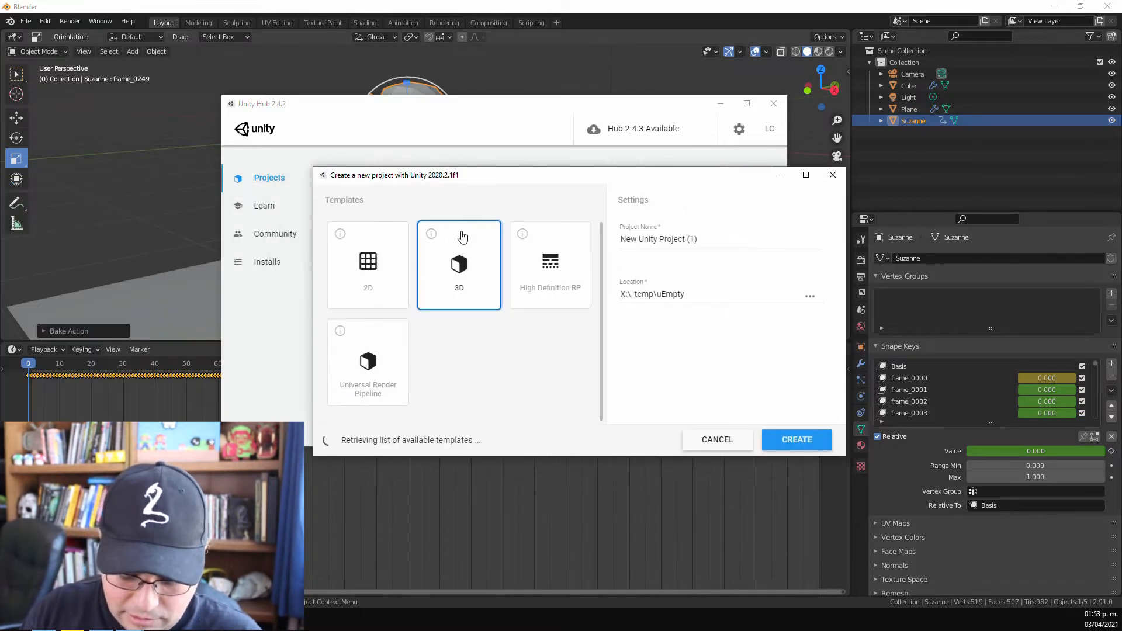
{"action": "left_click", "coordinate": [709, 239]}
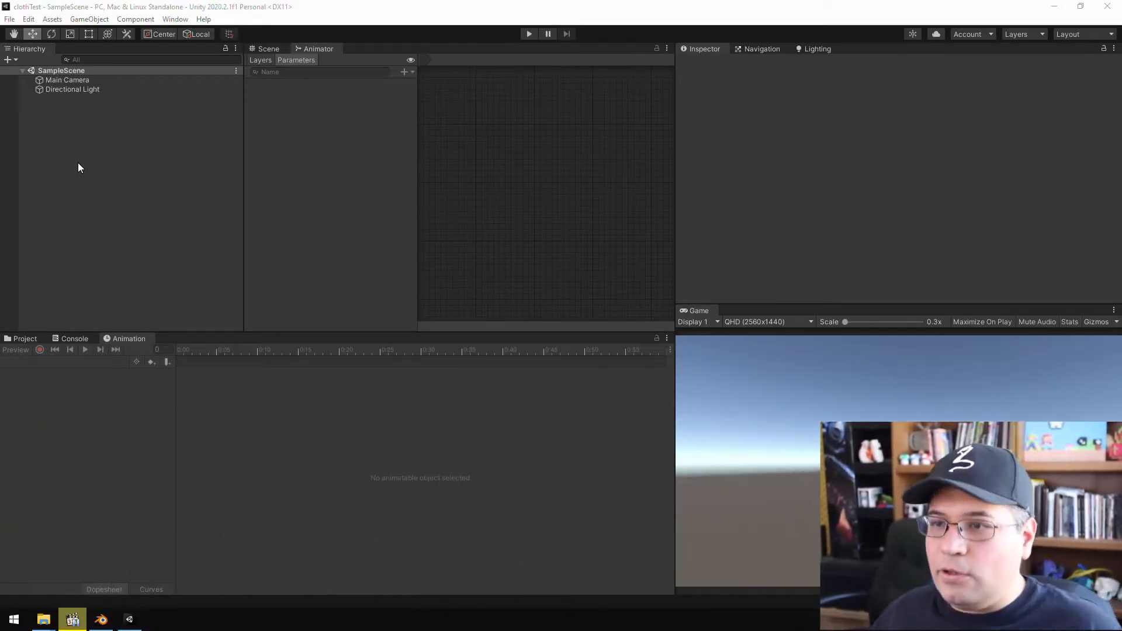
Import the clothSim FBX file into the Unity project's Assets folder
{"action": "left_click", "coordinate": [24, 341]}
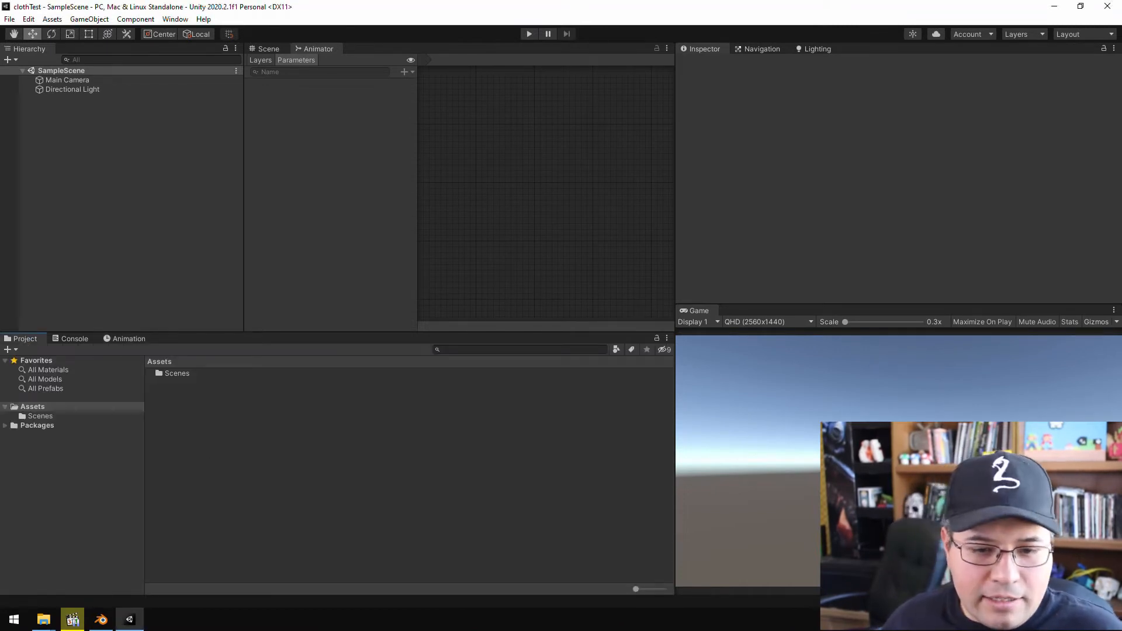
{"action": "key", "text": "alt+Tab"}
{"action": "key", "text": "super+Down"}
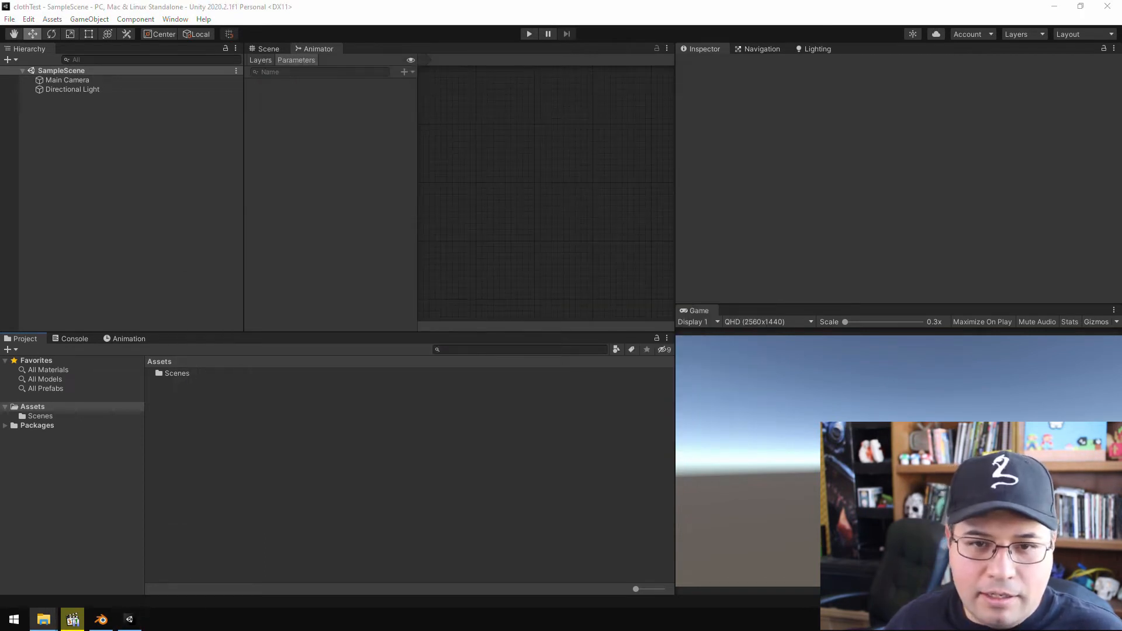
{"action": "left_click_drag", "start_coordinate": [0, 450], "coordinate": [299, 435]}
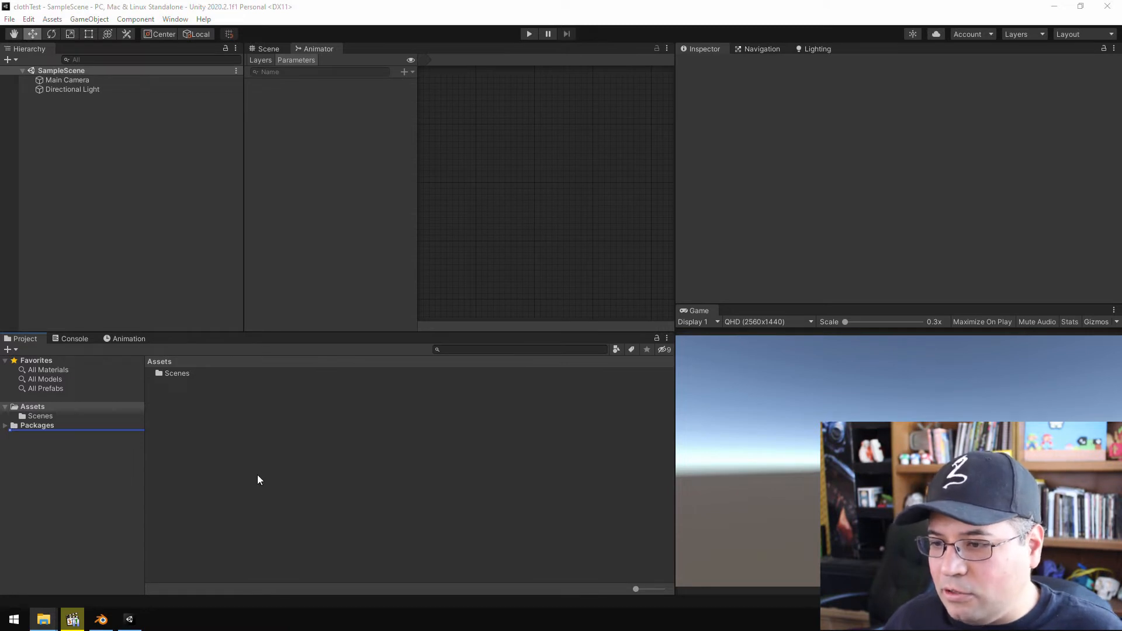
{"action": "left_click_drag", "start_coordinate": [300, 435], "coordinate": [299, 435]}
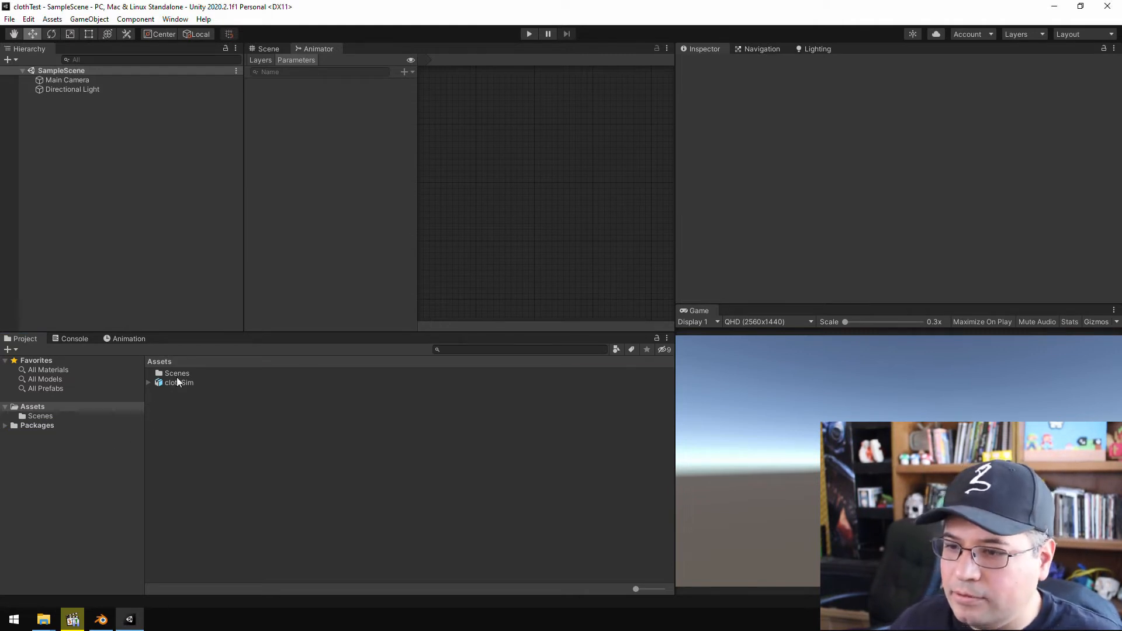
Preview the clothSim asset's Suzanne|Action animation in an enlarged preview, scrub through its first frames and return to the start
{"action": "left_click", "coordinate": [176, 377]}
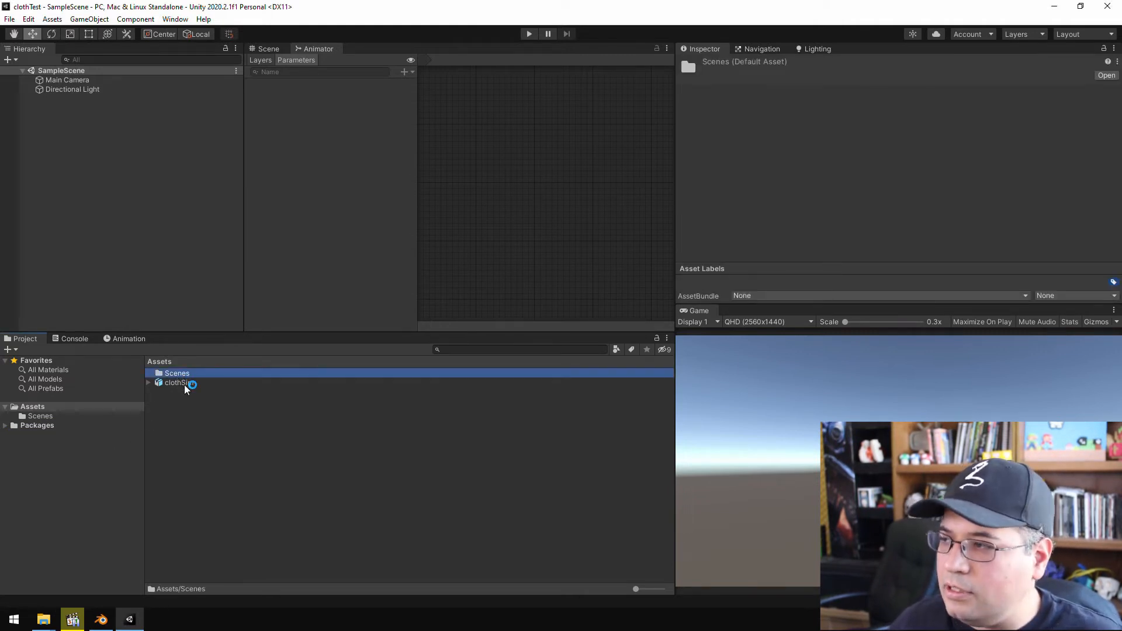
{"action": "left_click", "coordinate": [185, 383]}
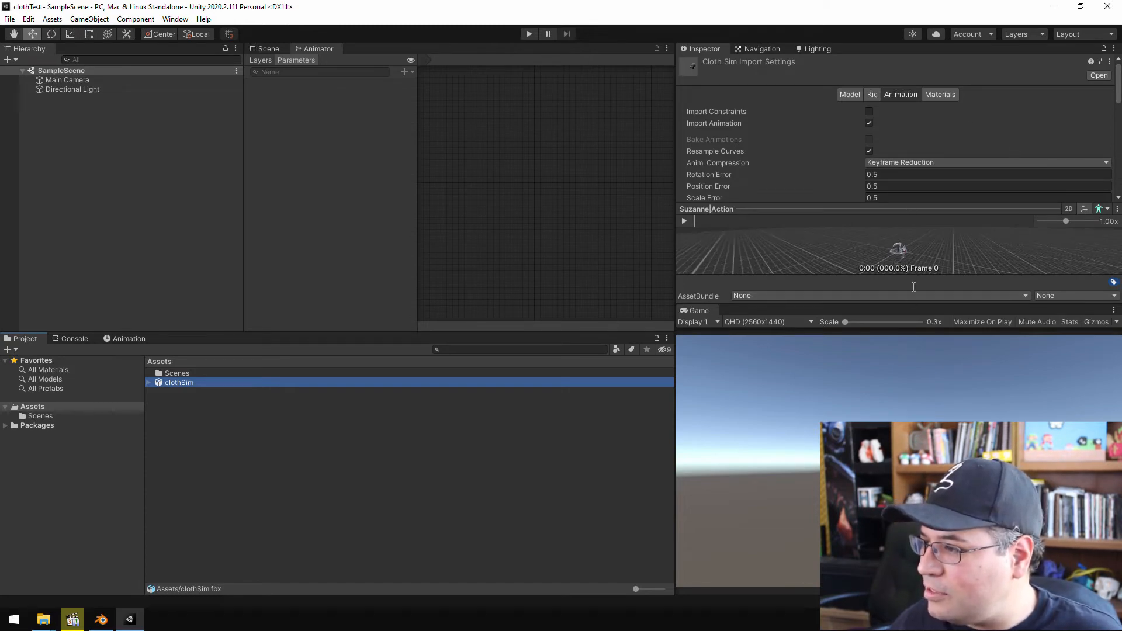
{"action": "left_click_drag", "start_coordinate": [901, 303], "coordinate": [902, 470]}
{"action": "left_click_drag", "start_coordinate": [890, 377], "coordinate": [895, 216]}
{"action": "mouse_move", "coordinate": [706, 226]}
{"action": "left_mouse_down"}
{"action": "mouse_move", "coordinate": [761, 225]}
{"action": "mouse_move", "coordinate": [709, 227]}
{"action": "left_mouse_up"}
{"action": "middle_click_drag", "start_coordinate": [995, 359], "coordinate": [974, 313]}
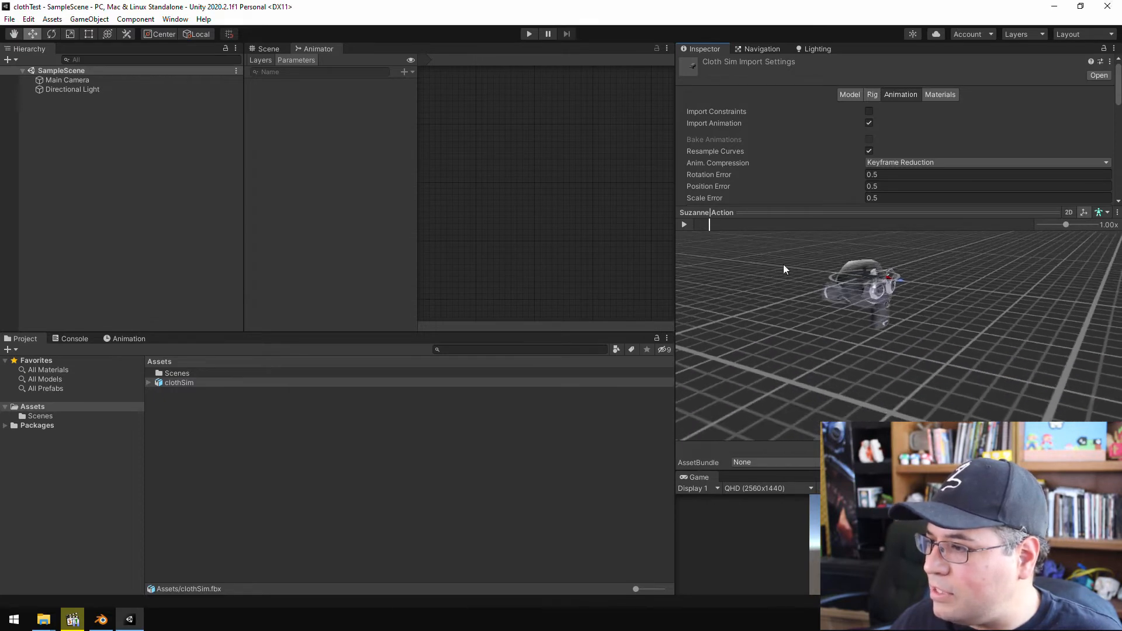
{"action": "left_click_drag", "start_coordinate": [721, 226], "coordinate": [695, 234]}
{"action": "scroll", "coordinate": [959, 137], "scroll_direction": "down", "scroll_amount": 4}
{"action": "scroll", "coordinate": [958, 137], "scroll_direction": "up", "scroll_amount": 4}
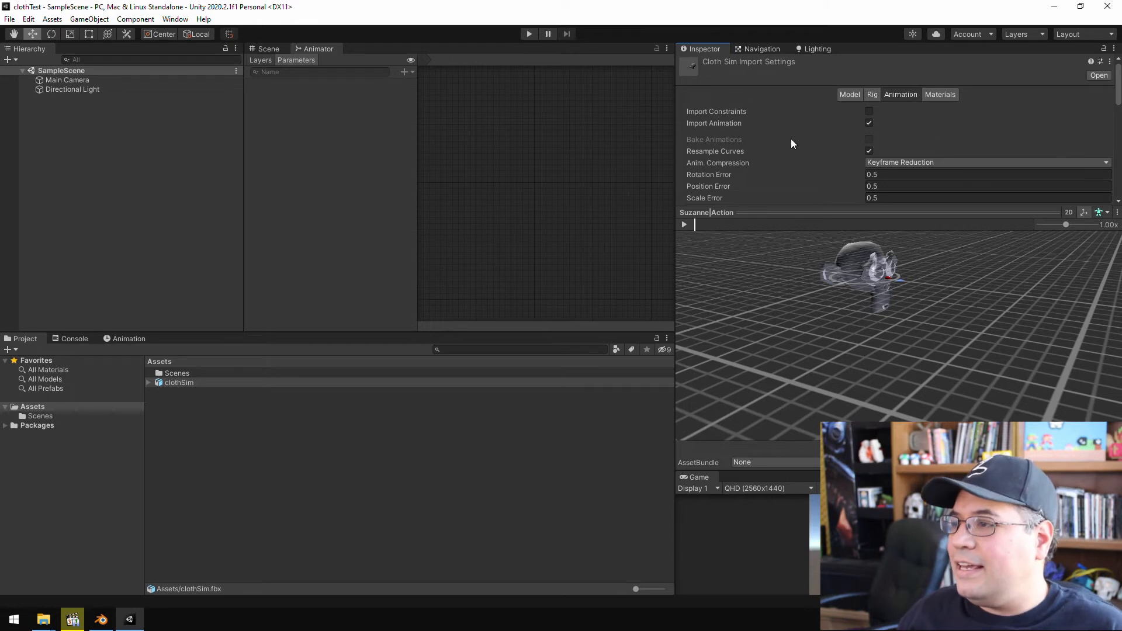
Turn off animation compression in the clothSim import settings and apply the change
{"action": "left_click", "coordinate": [886, 163]}
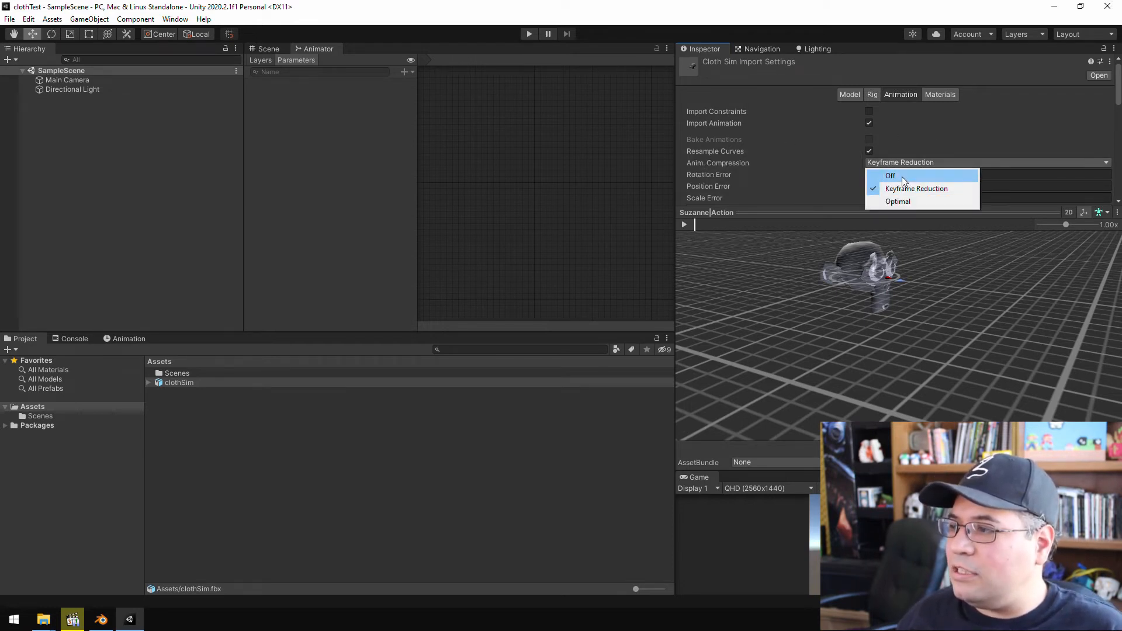
{"action": "left_click", "coordinate": [903, 177]}
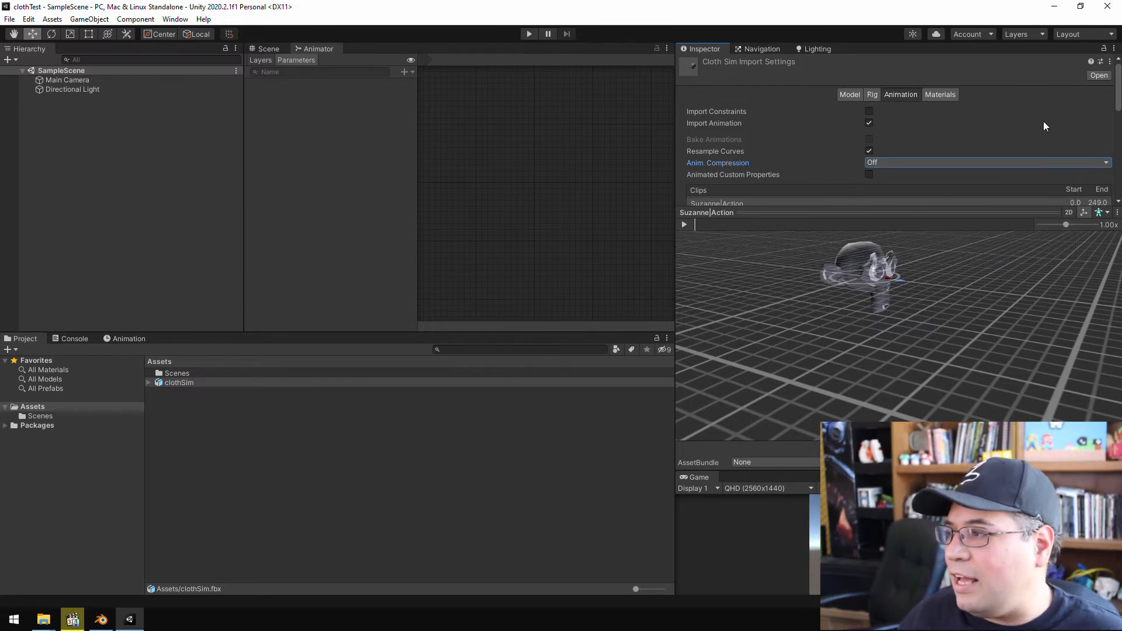
{"action": "left_click_drag", "start_coordinate": [1117, 95], "coordinate": [1115, 184]}
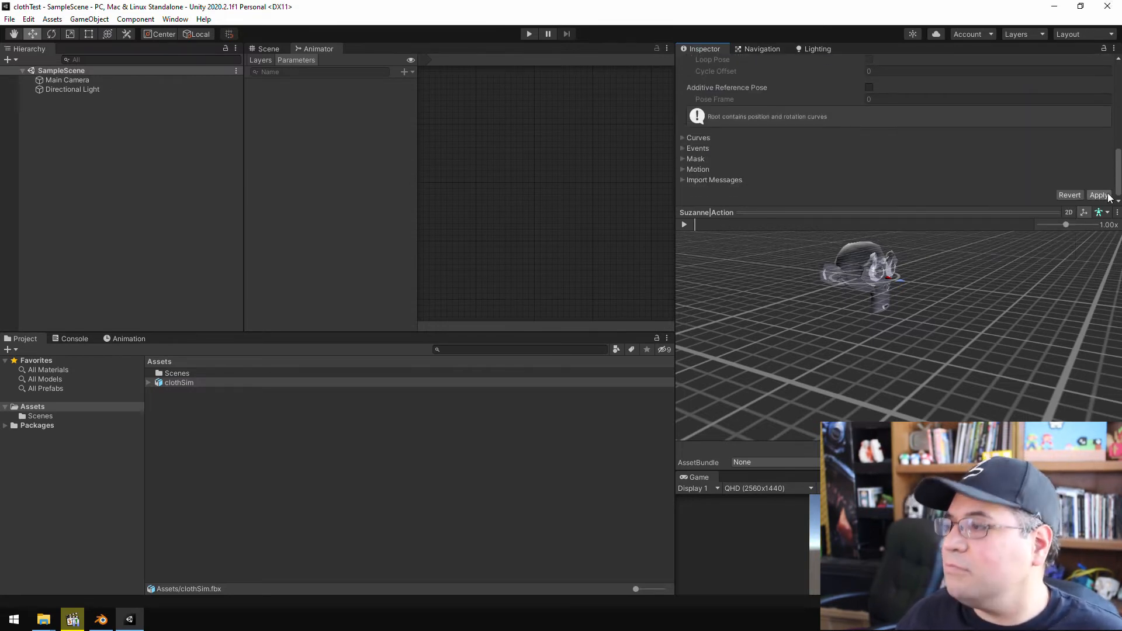
{"action": "left_click", "coordinate": [1098, 195]}
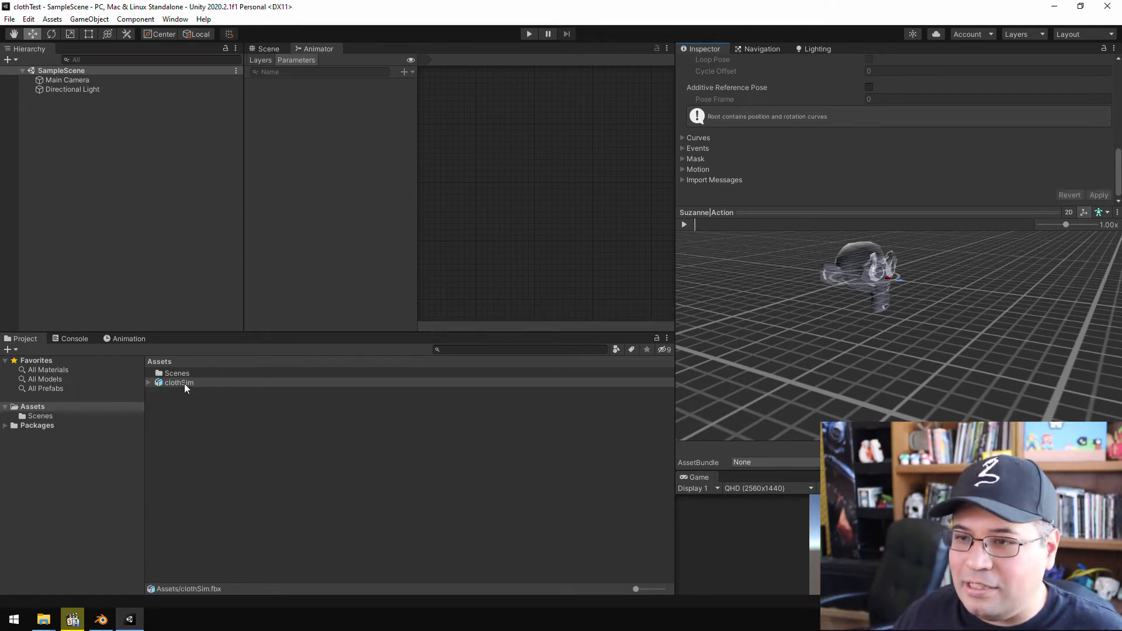
Add the clothSim model to SampleScene and show it up close in the Scene view
{"action": "left_click_drag", "start_coordinate": [184, 383], "coordinate": [138, 154]}
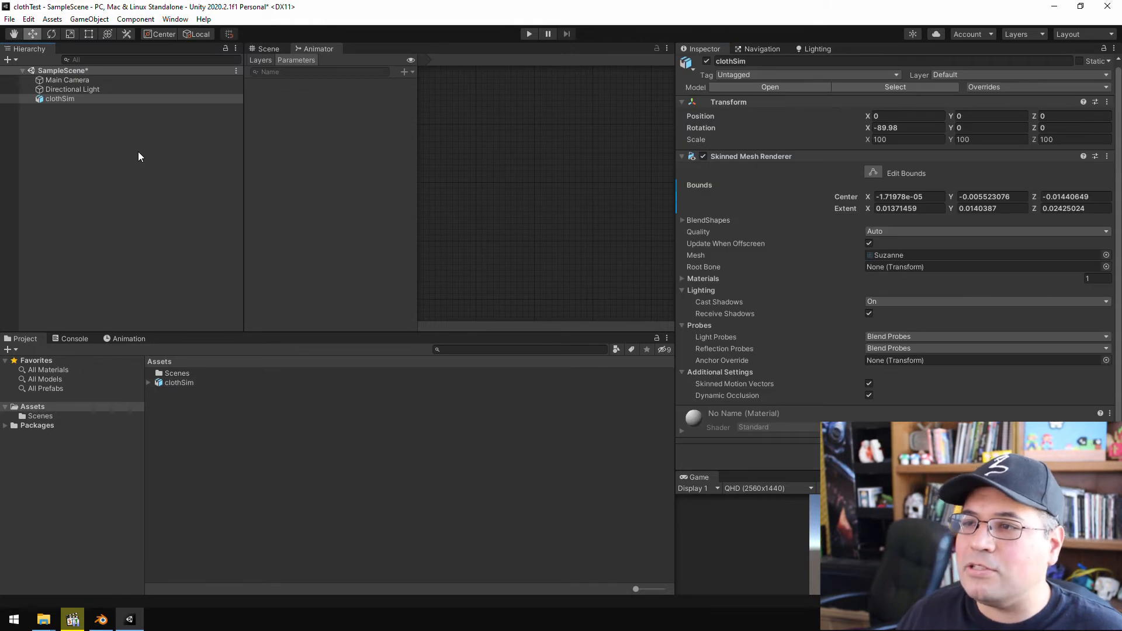
{"action": "left_click", "coordinate": [273, 51]}
{"action": "scroll", "coordinate": [375, 187], "scroll_direction": "up", "scroll_amount": 3}
{"action": "left_click_drag", "start_coordinate": [459, 209], "coordinate": [370, 169]}
{"action": "key", "text": "ctrl+z"}
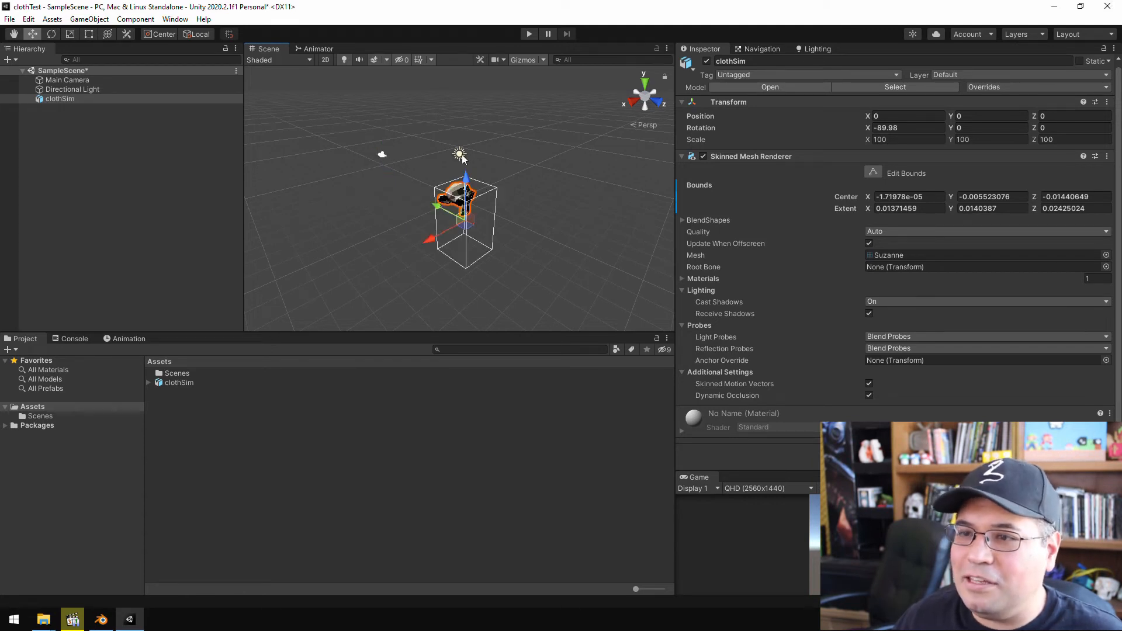
Set the Directional Light's Y rotation to about -115.74 so it lights the monkey's face
{"action": "left_click", "coordinate": [459, 153]}
{"action": "scroll", "coordinate": [483, 188], "scroll_direction": "up", "scroll_amount": 3}
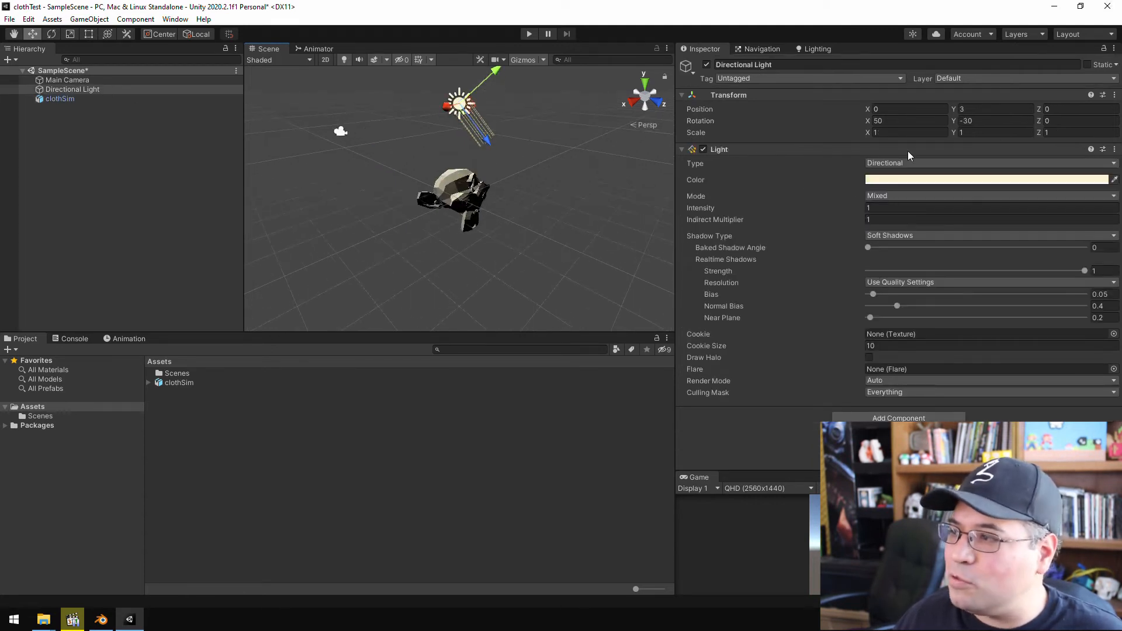
{"action": "mouse_move", "coordinate": [955, 120]}
{"action": "left_mouse_down"}
{"action": "mouse_move", "coordinate": [393, 132]}
{"action": "mouse_move", "coordinate": [484, 227]}
{"action": "mouse_move", "coordinate": [445, 171]}
{"action": "left_mouse_up"}
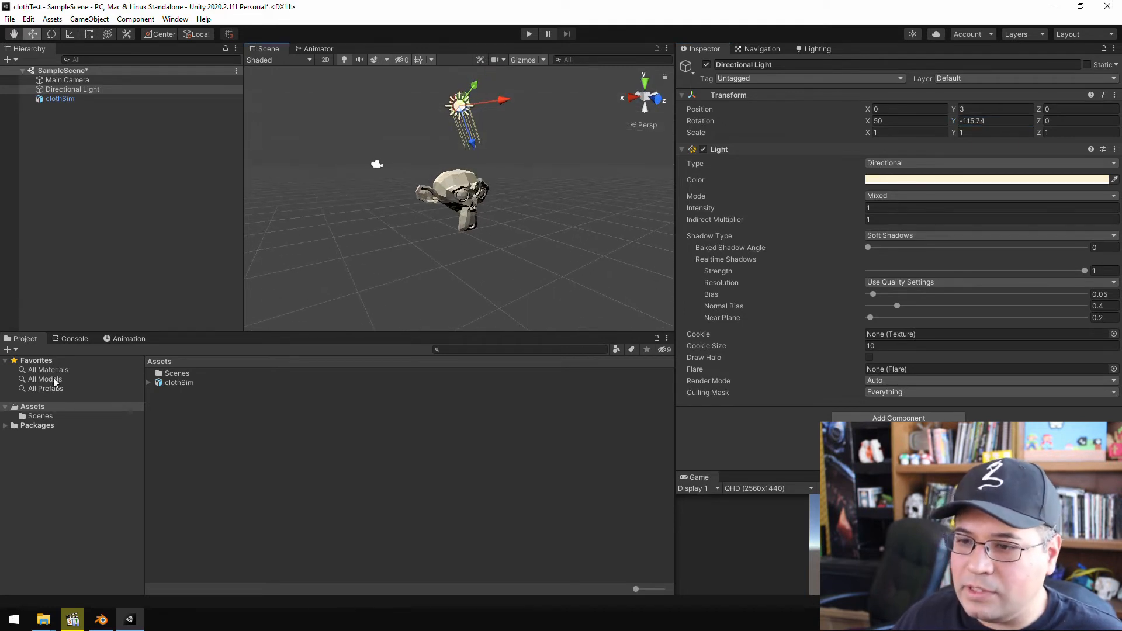
Assign the Suzanne|Action clip from the clothSim asset to the clothSim object in the scene
{"action": "left_click", "coordinate": [68, 103]}
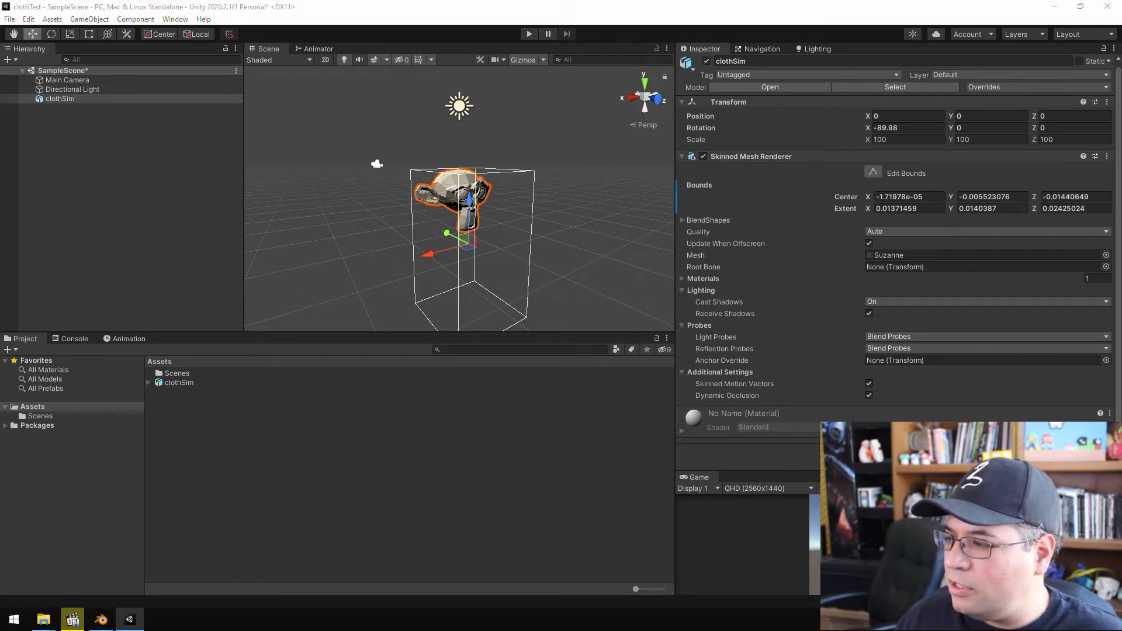
{"action": "left_click", "coordinate": [149, 382]}
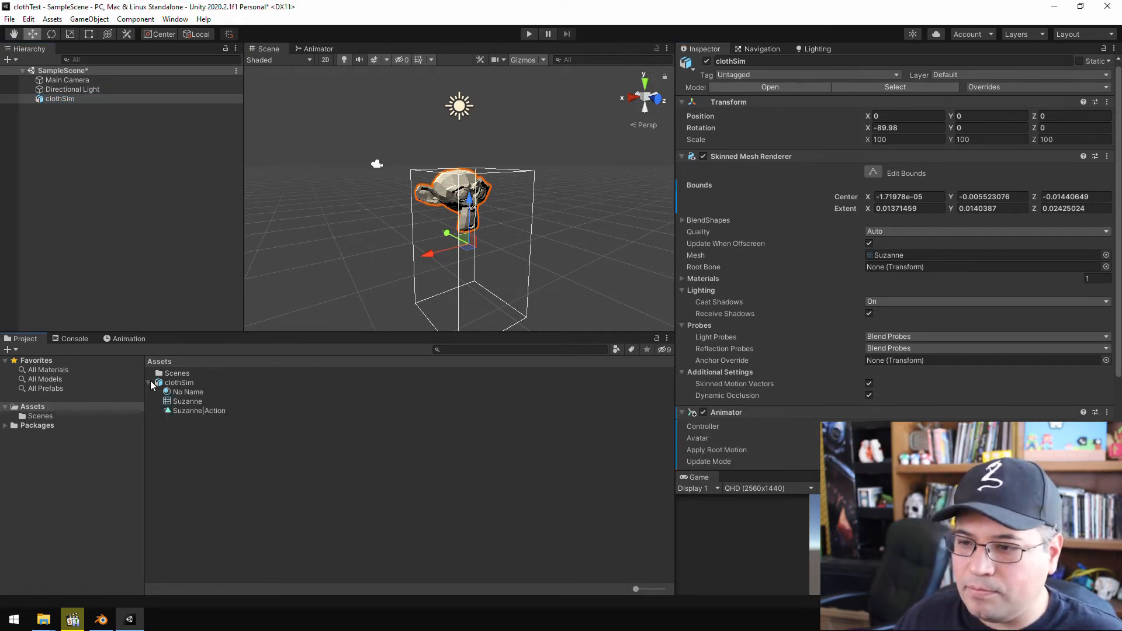
{"action": "left_click", "coordinate": [214, 410]}
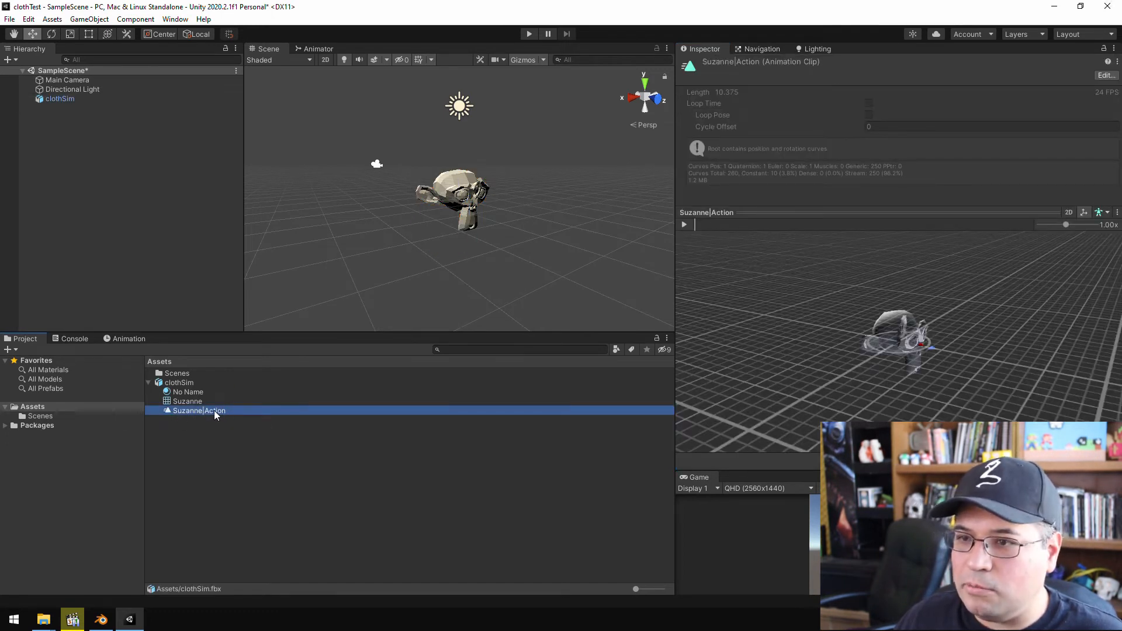
{"action": "left_click_drag", "start_coordinate": [215, 410], "coordinate": [57, 101]}
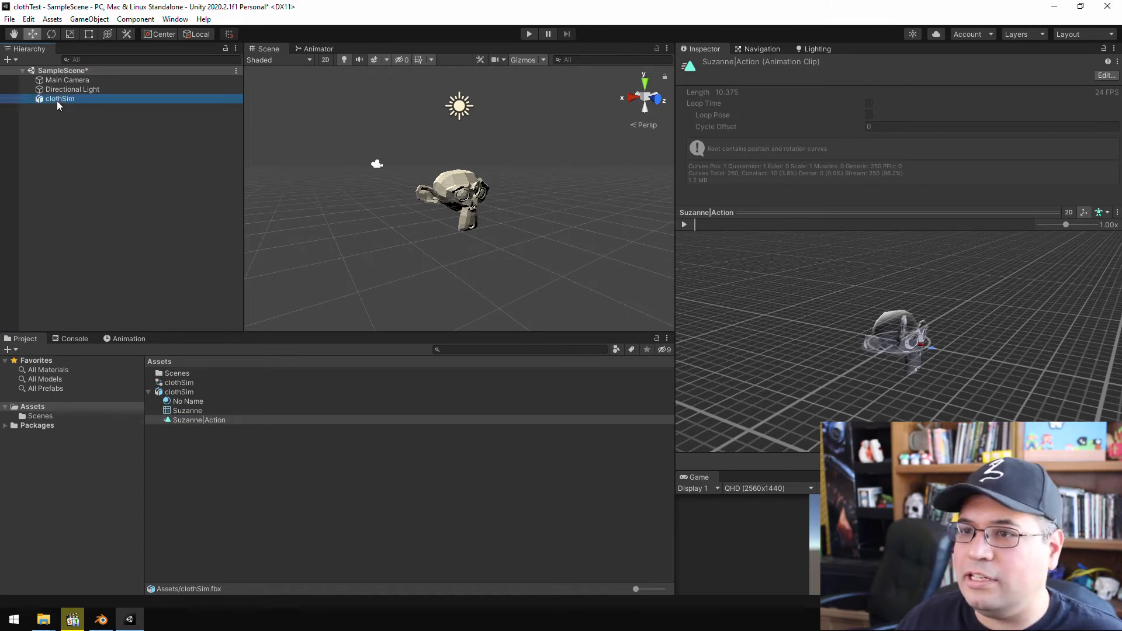
Check the clothSim object's Animator controller and inspect its Suzanne|Action state in the Animator graph
{"action": "left_click", "coordinate": [57, 101]}
{"action": "scroll", "coordinate": [864, 280], "scroll_direction": "down", "scroll_amount": 4}
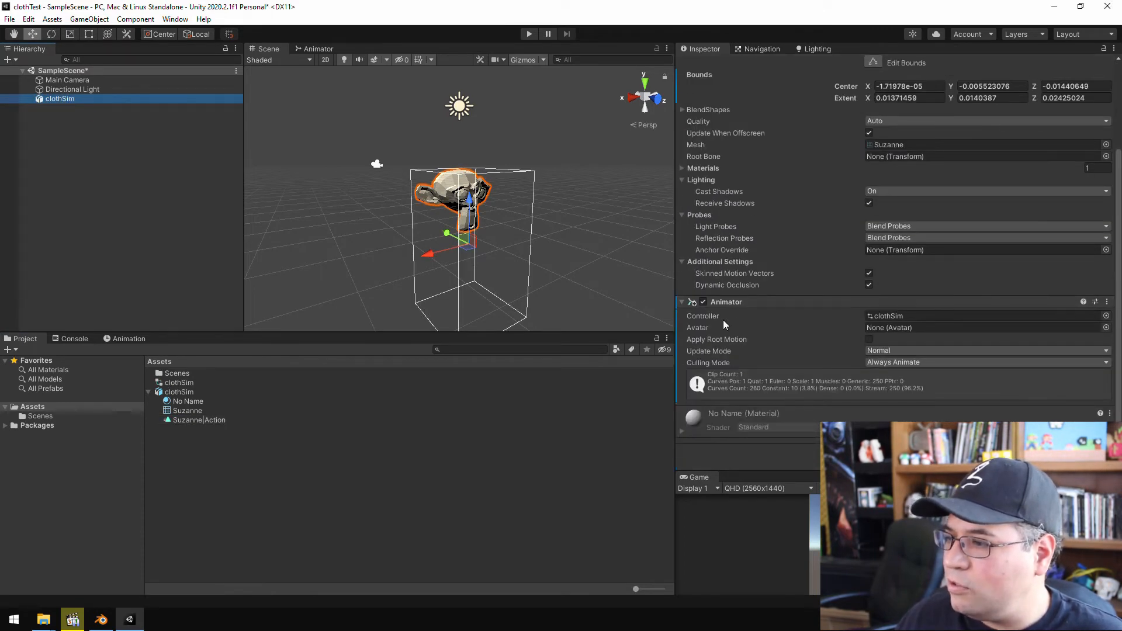
{"action": "left_click", "coordinate": [894, 316]}
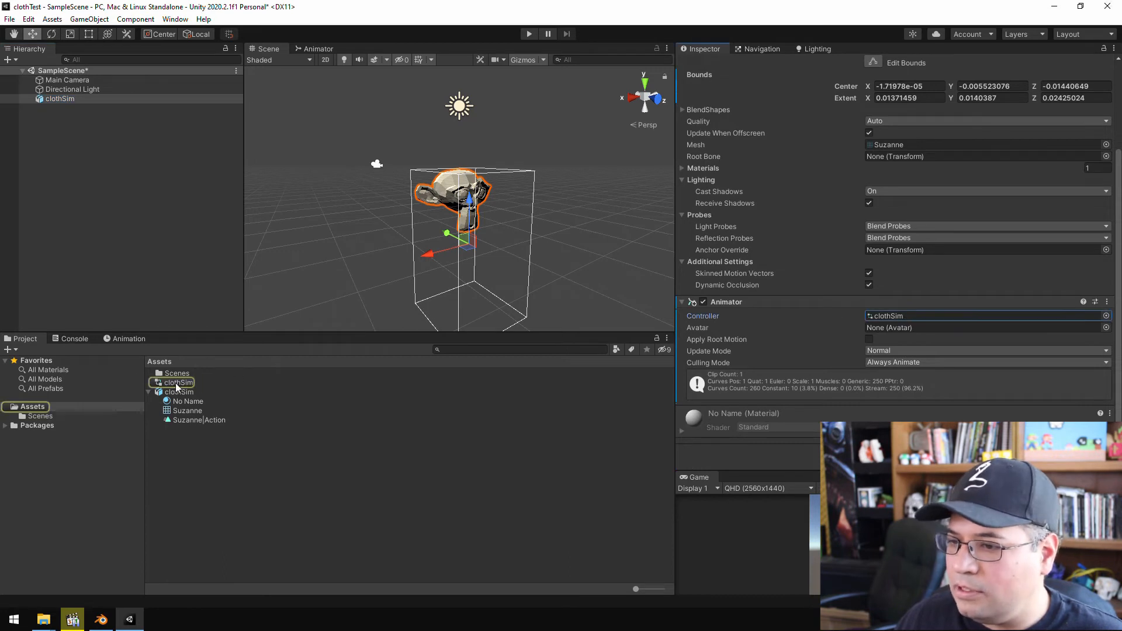
{"action": "left_click", "coordinate": [307, 49]}
{"action": "left_click_drag", "start_coordinate": [493, 180], "coordinate": [515, 204]}
{"action": "scroll", "coordinate": [504, 207], "scroll_direction": "up", "scroll_amount": 5}
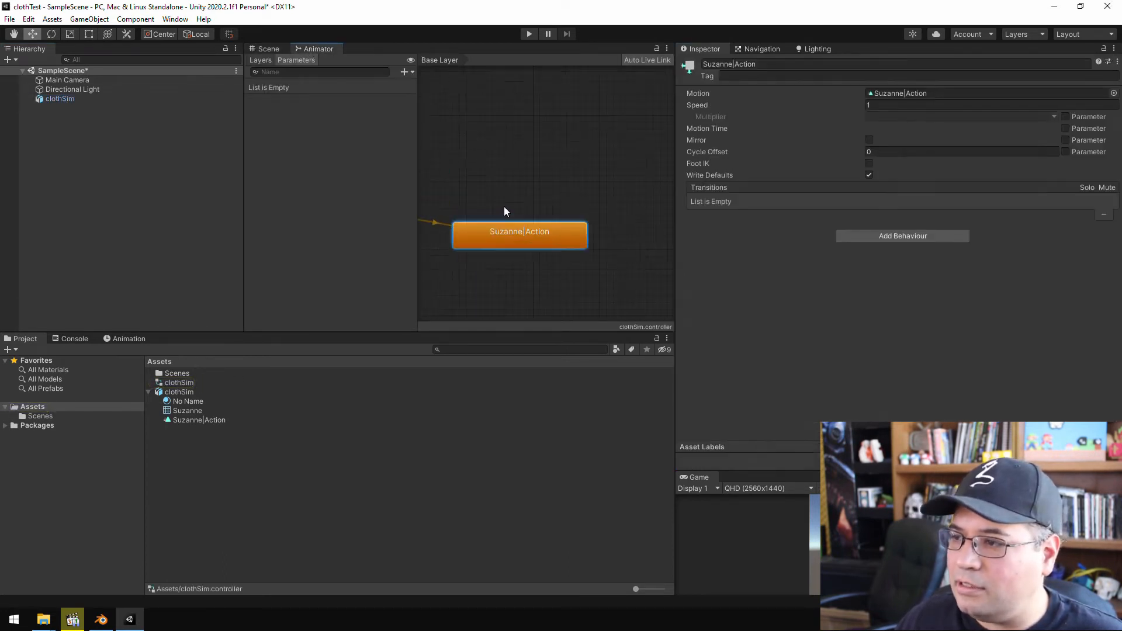
Preview the clothSim object's Suzanne|Action clip by scrubbing its animation timeline and running the scene in Play mode
{"action": "scroll", "coordinate": [514, 228], "scroll_direction": "up", "scroll_amount": 2}
{"action": "left_click", "coordinate": [125, 339]}
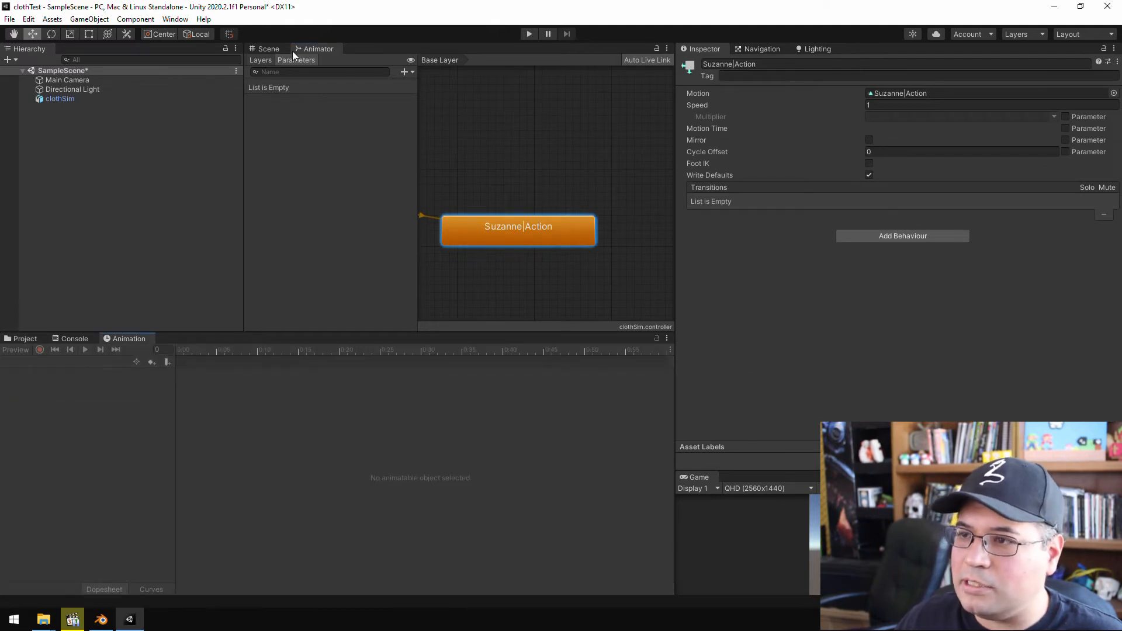
{"action": "left_click", "coordinate": [269, 49]}
{"action": "left_click", "coordinate": [65, 100]}
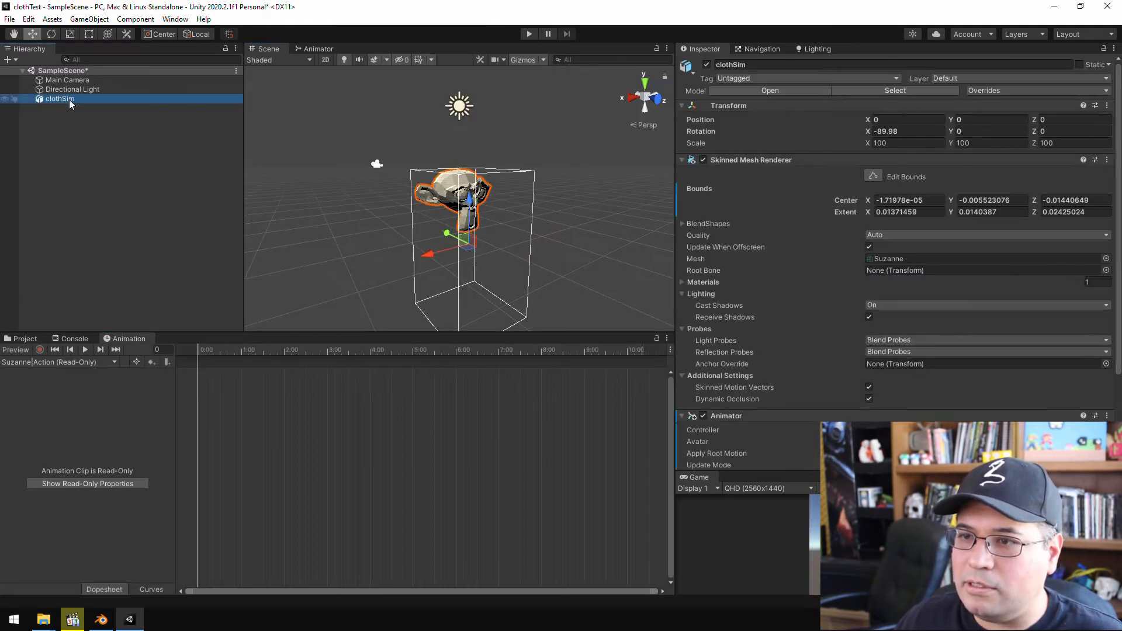
{"action": "left_click", "coordinate": [201, 350]}
{"action": "left_click_drag", "start_coordinate": [201, 349], "coordinate": [181, 392]}
{"action": "left_click", "coordinate": [88, 349]}
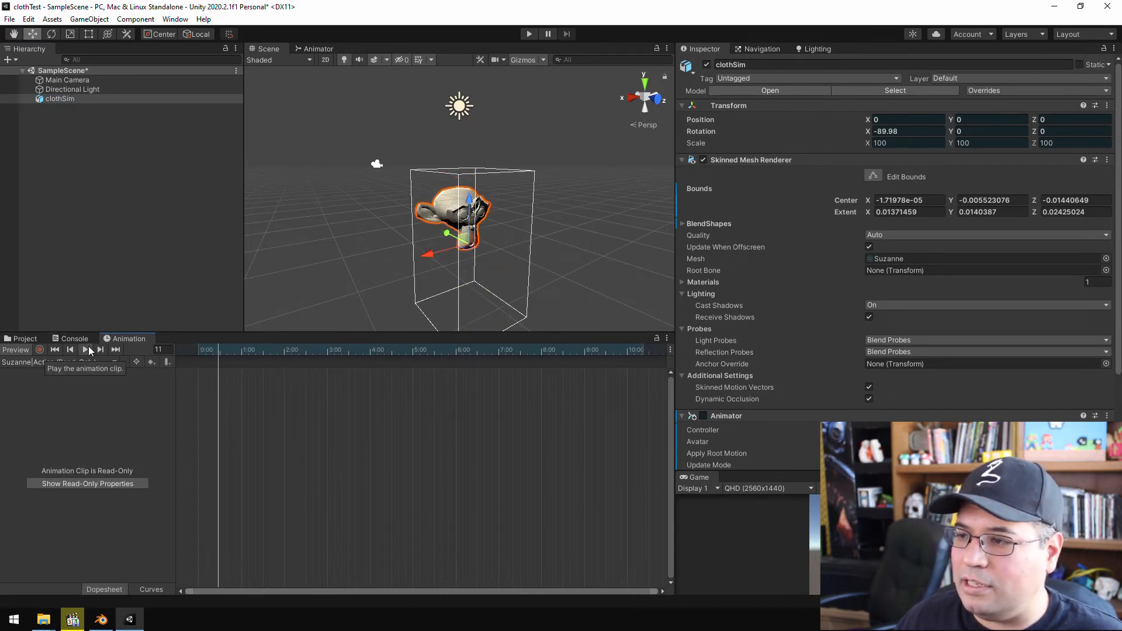
{"action": "left_click", "coordinate": [197, 356]}
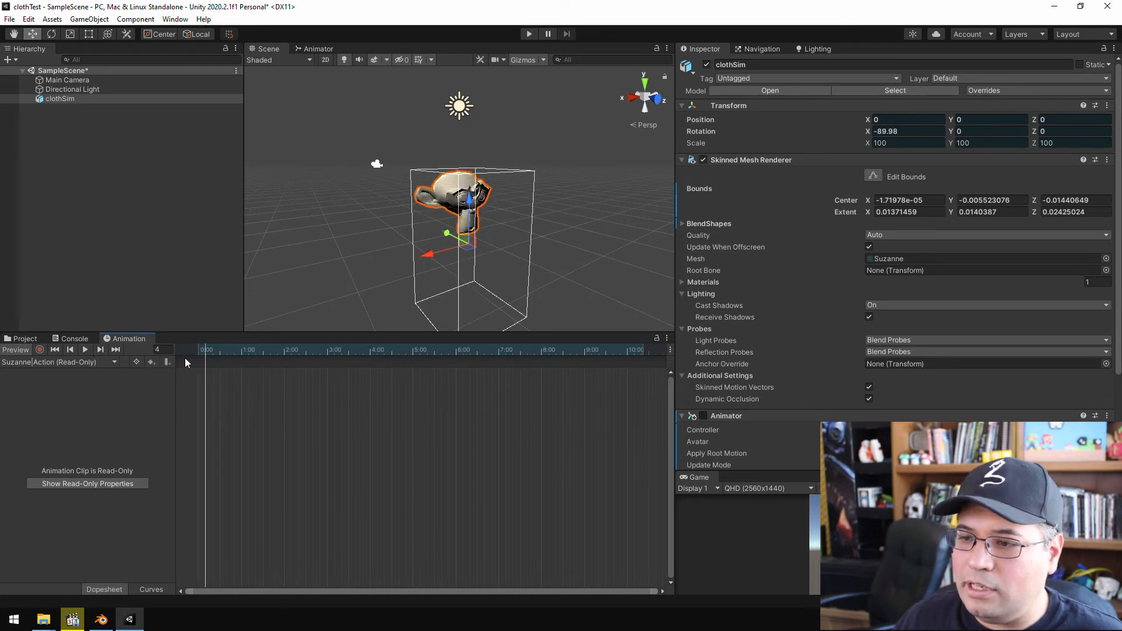
{"action": "left_click", "coordinate": [528, 34]}
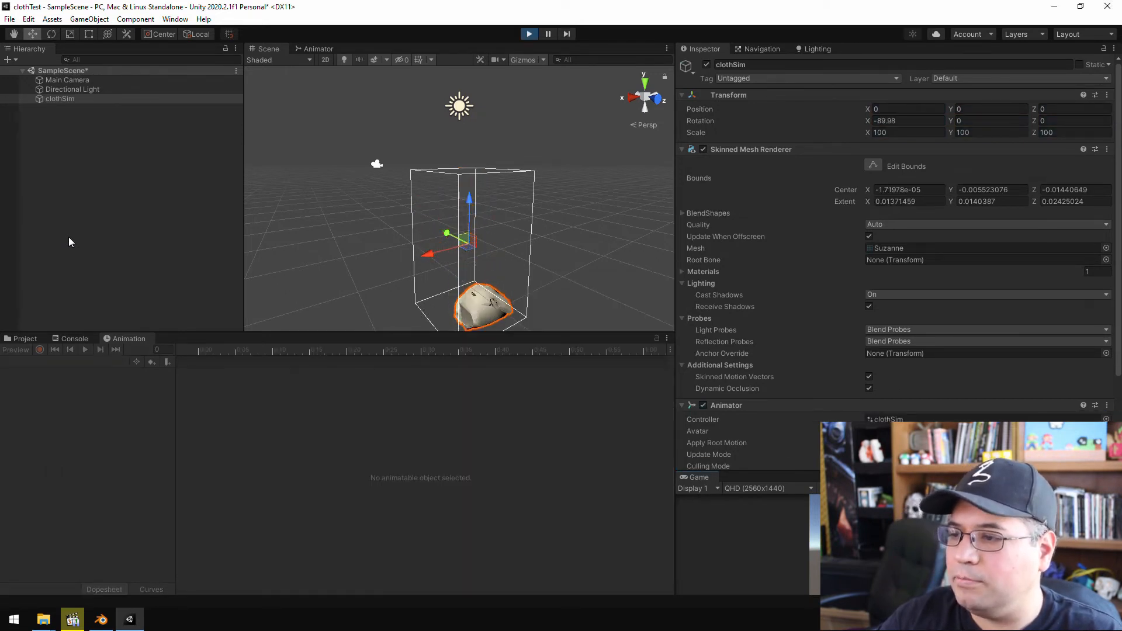
{"action": "left_click", "coordinate": [527, 35]}
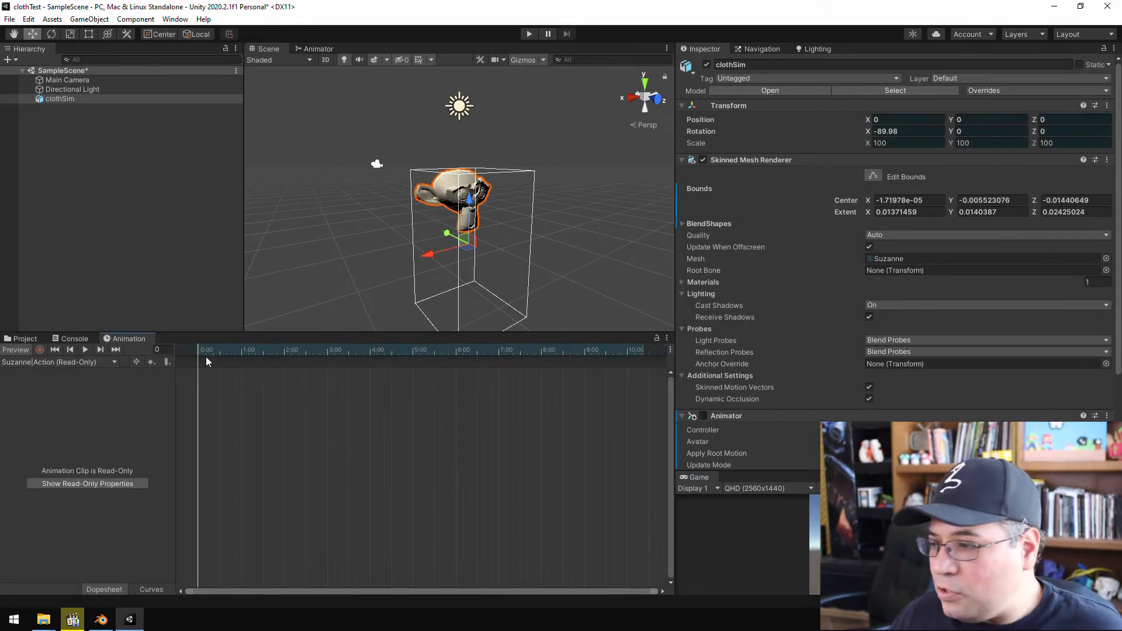
Move the Main Camera down and in front of the monkey head in the scene, and enlarge the Game view
{"action": "left_click_drag", "start_coordinate": [910, 472], "coordinate": [911, 280]}
{"action": "left_click", "coordinate": [70, 79]}
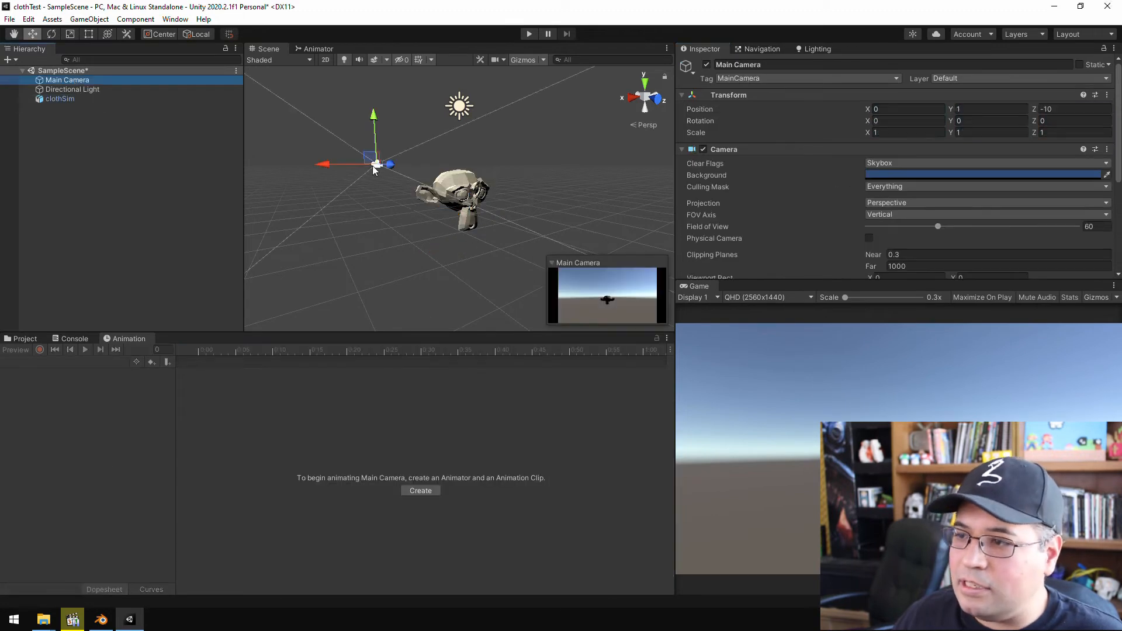
{"action": "left_click_drag", "start_coordinate": [382, 166], "coordinate": [513, 212]}
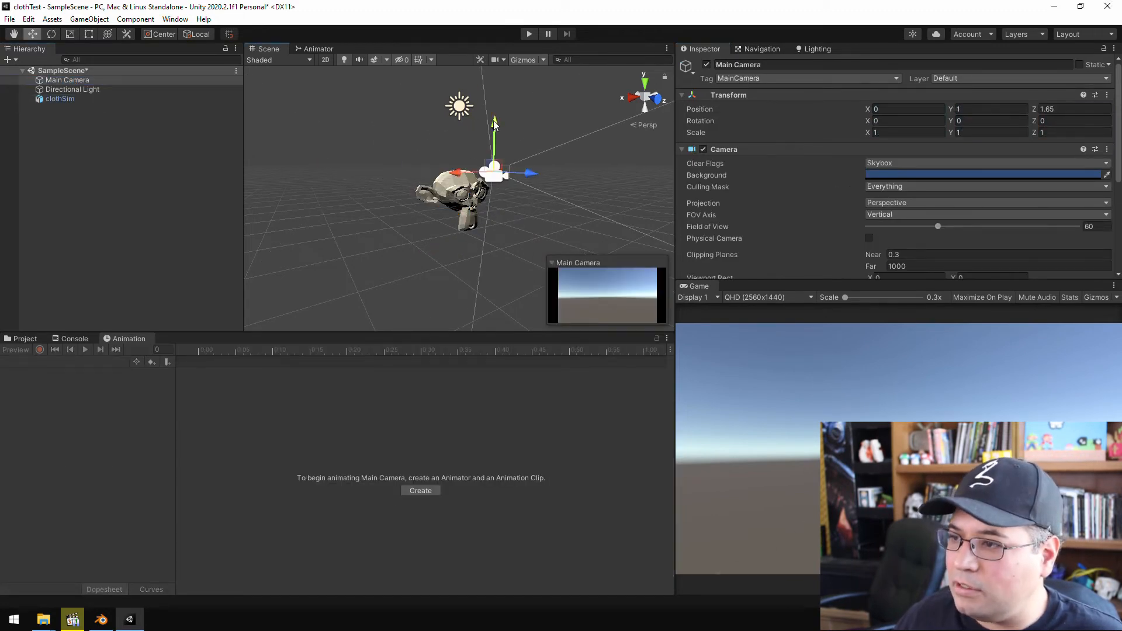
{"action": "left_click_drag", "start_coordinate": [494, 124], "coordinate": [499, 165]}
{"action": "left_click_drag", "start_coordinate": [675, 326], "coordinate": [472, 325]}
{"action": "left_click_drag", "start_coordinate": [630, 281], "coordinate": [629, 208]}
{"action": "left_click_drag", "start_coordinate": [226, 247], "coordinate": [366, 242], "text": "alt"}
{"action": "left_click_drag", "start_coordinate": [424, 220], "coordinate": [481, 219]}
{"action": "scroll", "coordinate": [613, 134], "scroll_direction": "down", "scroll_amount": 3}
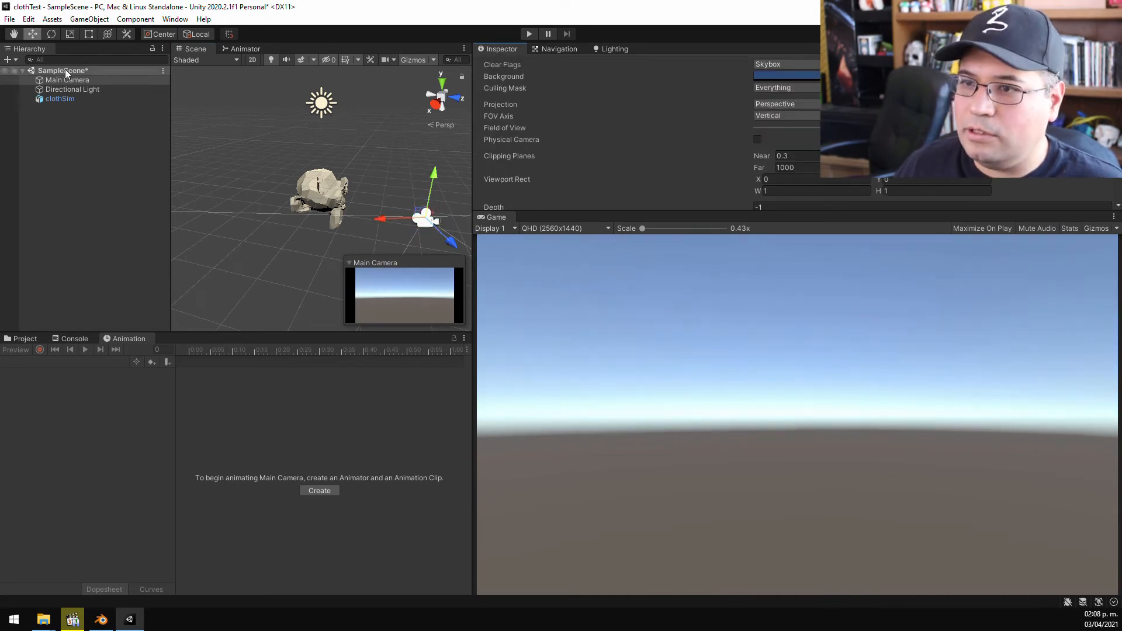
Rotate the Main Camera around its Y axis so it looks at the monkey's face
{"action": "left_click", "coordinate": [56, 82]}
{"action": "scroll", "coordinate": [726, 108], "scroll_direction": "up", "scroll_amount": 3}
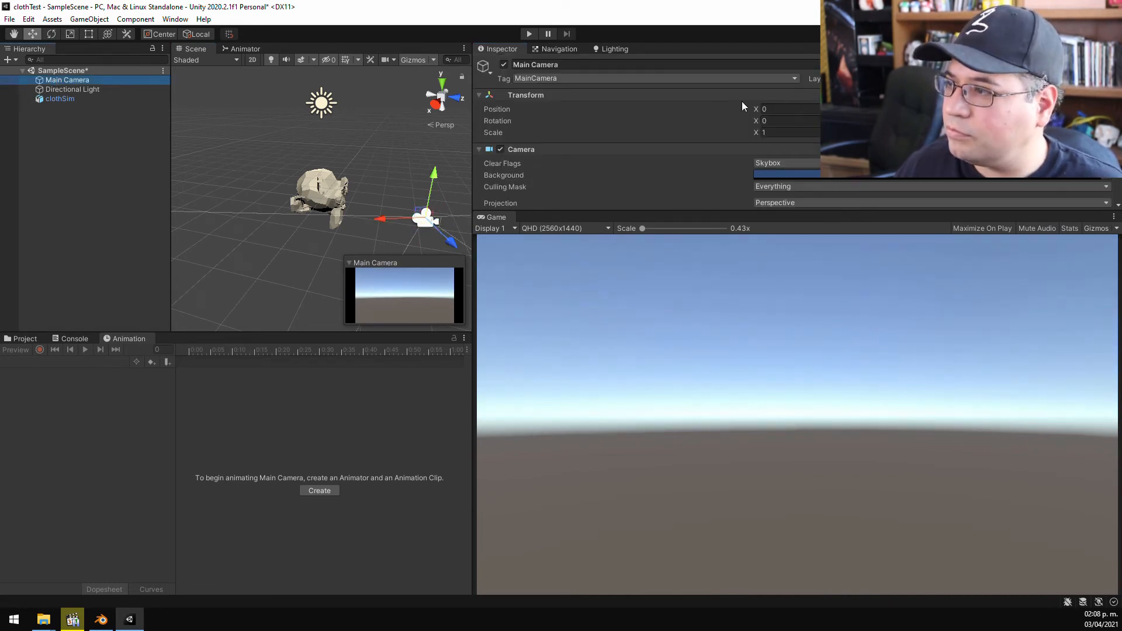
{"action": "left_click_drag", "start_coordinate": [133, 131], "coordinate": [805, 158]}
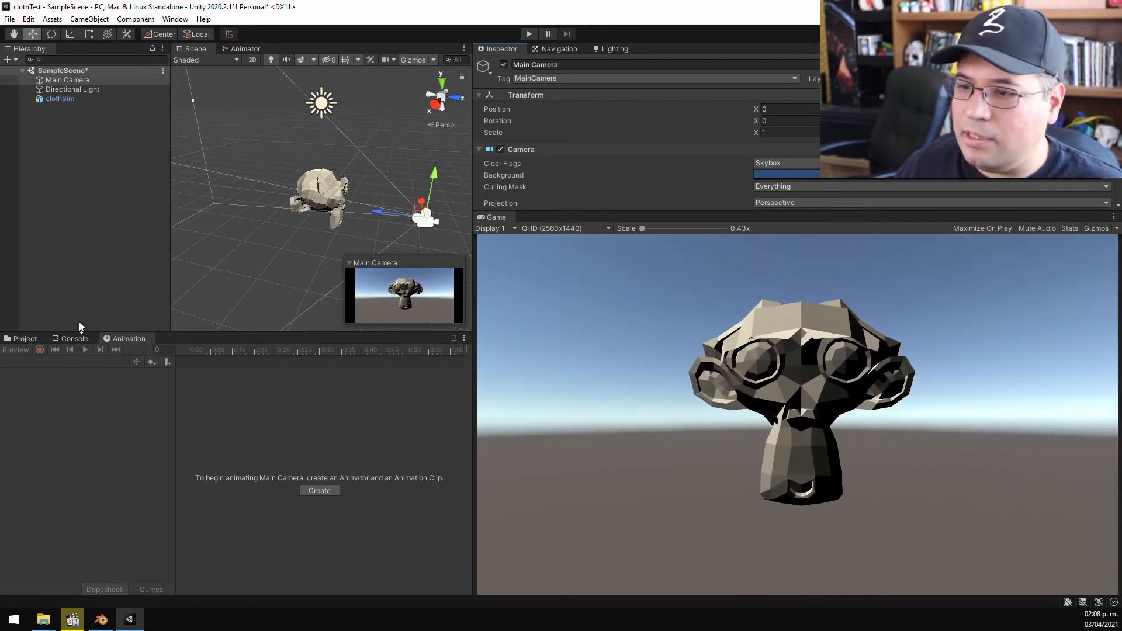
Set Normals to Calculate in the clothSim asset's model import settings and apply the change
{"action": "left_click", "coordinate": [22, 339]}
{"action": "left_click", "coordinate": [173, 392]}
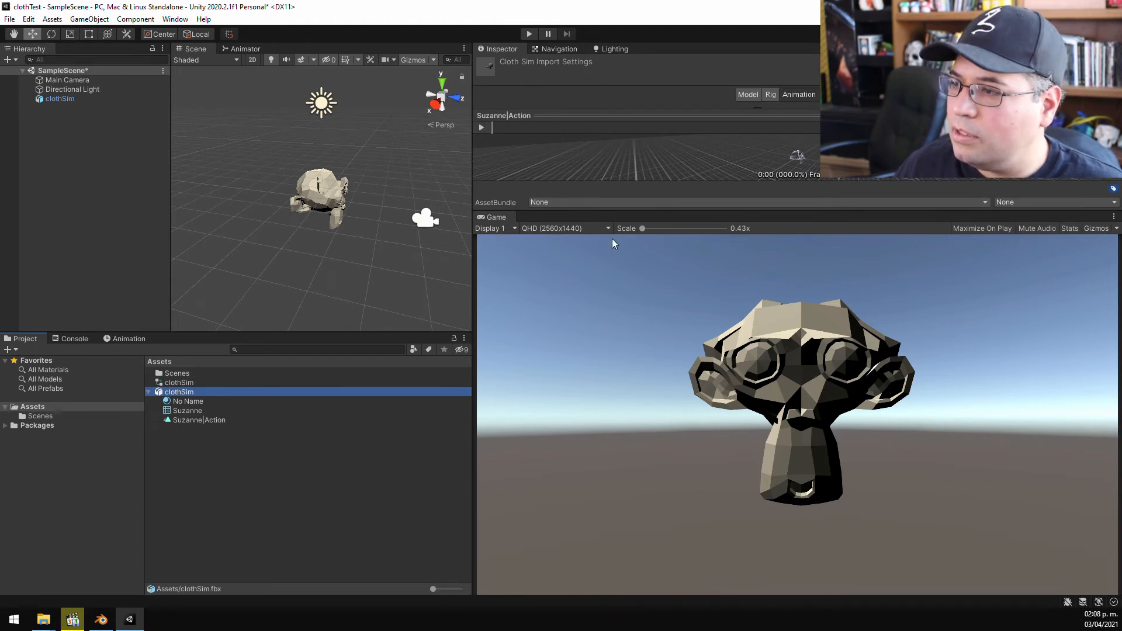
{"action": "left_click", "coordinate": [745, 94]}
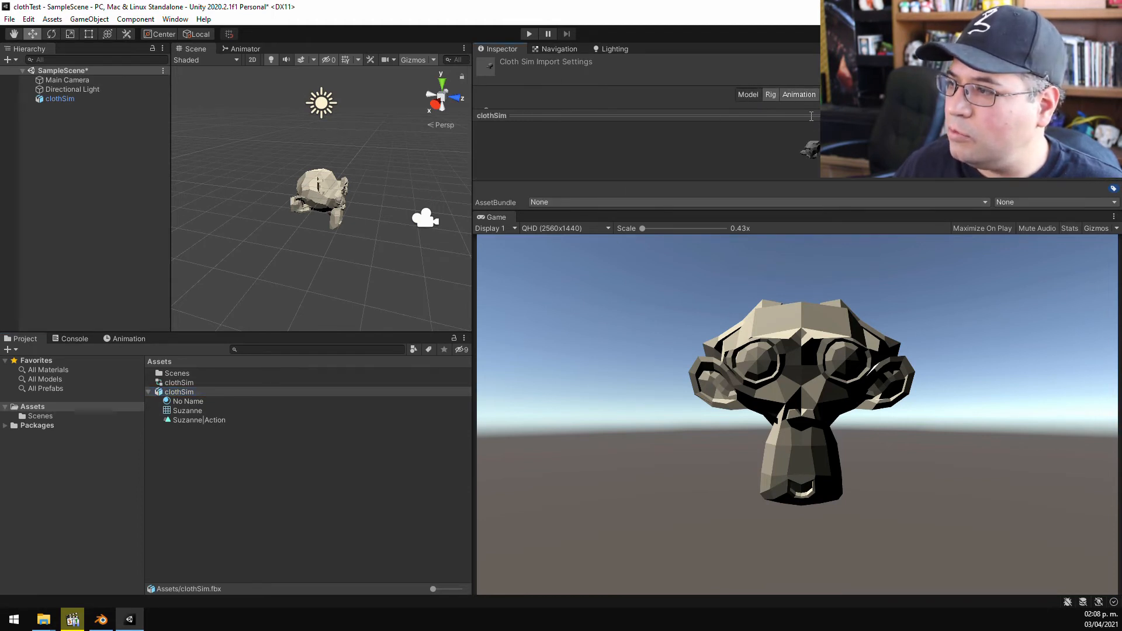
{"action": "left_click_drag", "start_coordinate": [800, 213], "coordinate": [800, 309]}
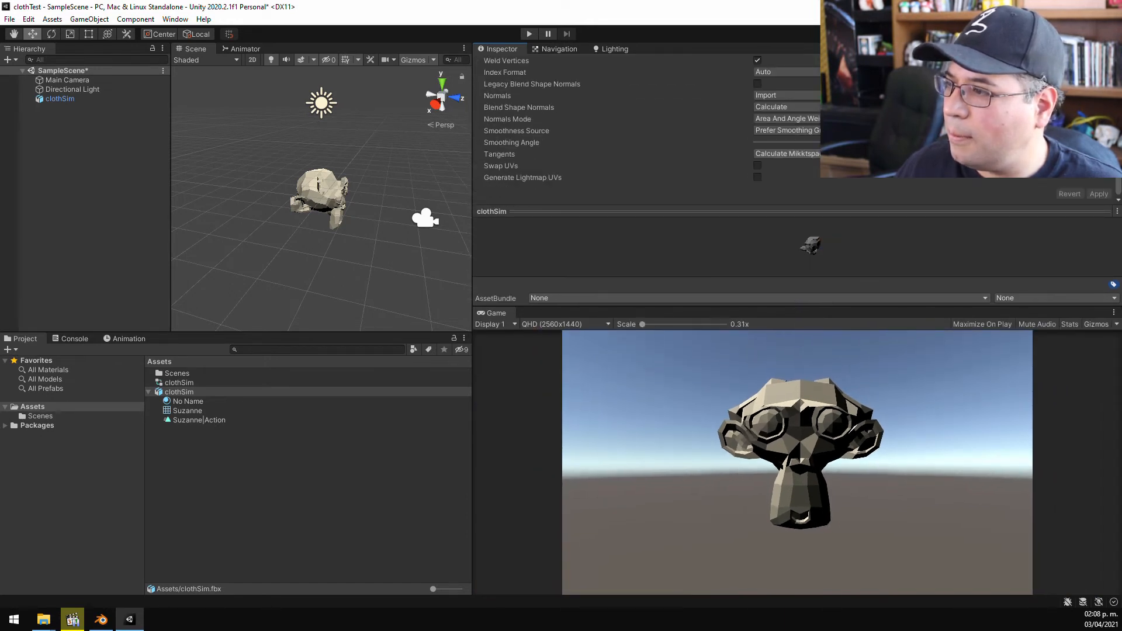
{"action": "left_click", "coordinate": [782, 98]}
{"action": "left_click", "coordinate": [772, 120]}
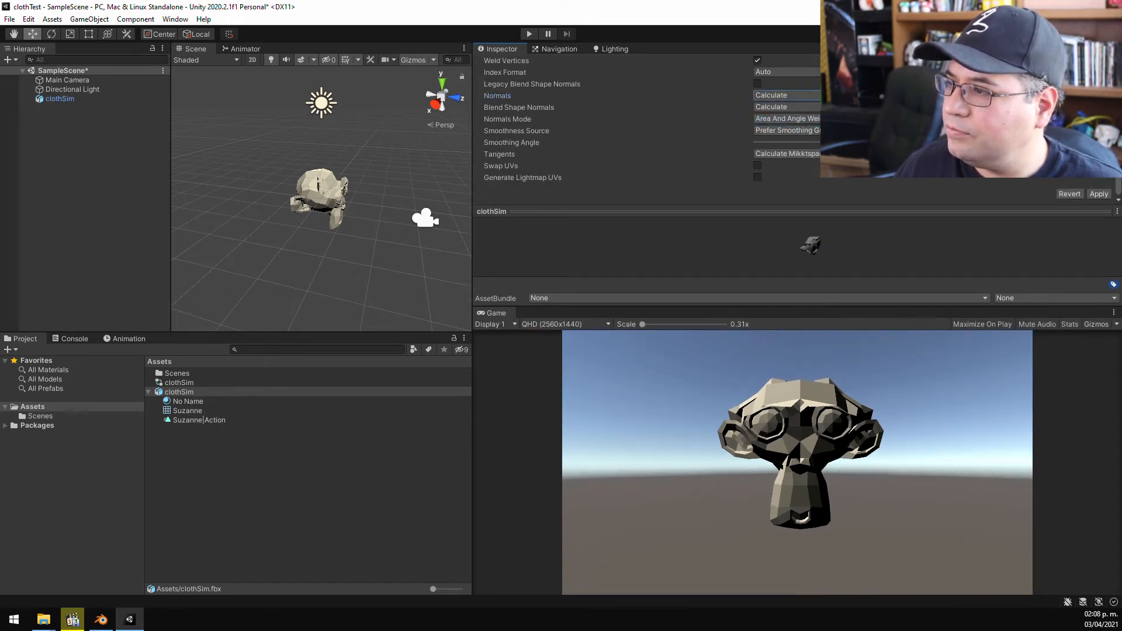
{"action": "left_click", "coordinate": [1098, 194]}
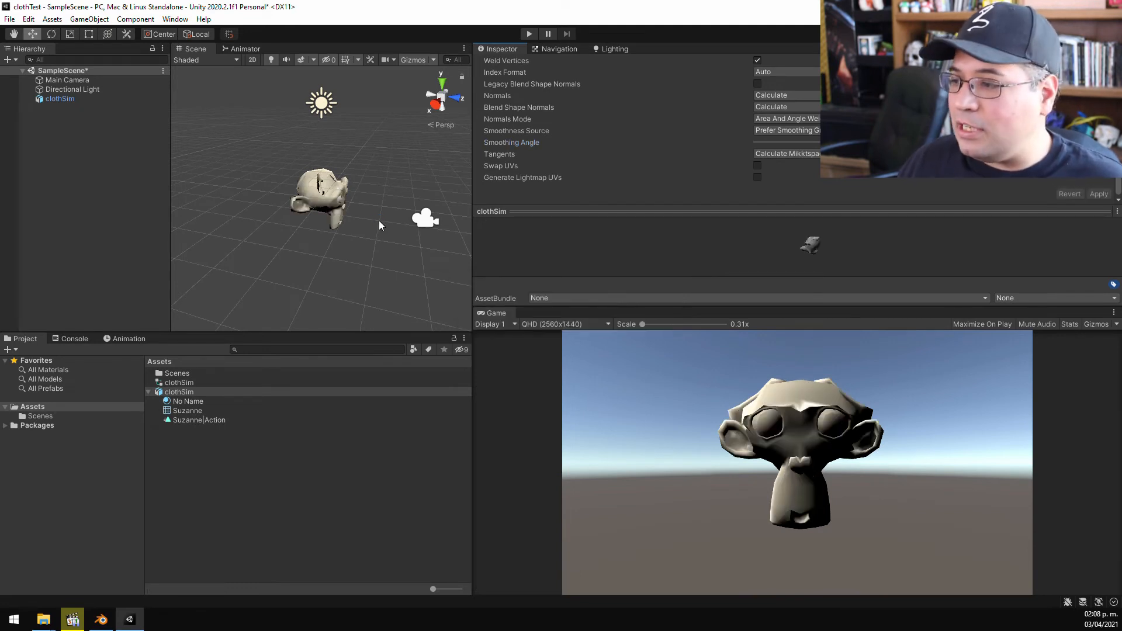
Run the scene in Play mode, frame the fallen monkey head with the Main Camera, and stop playing
{"action": "left_click", "coordinate": [531, 34]}
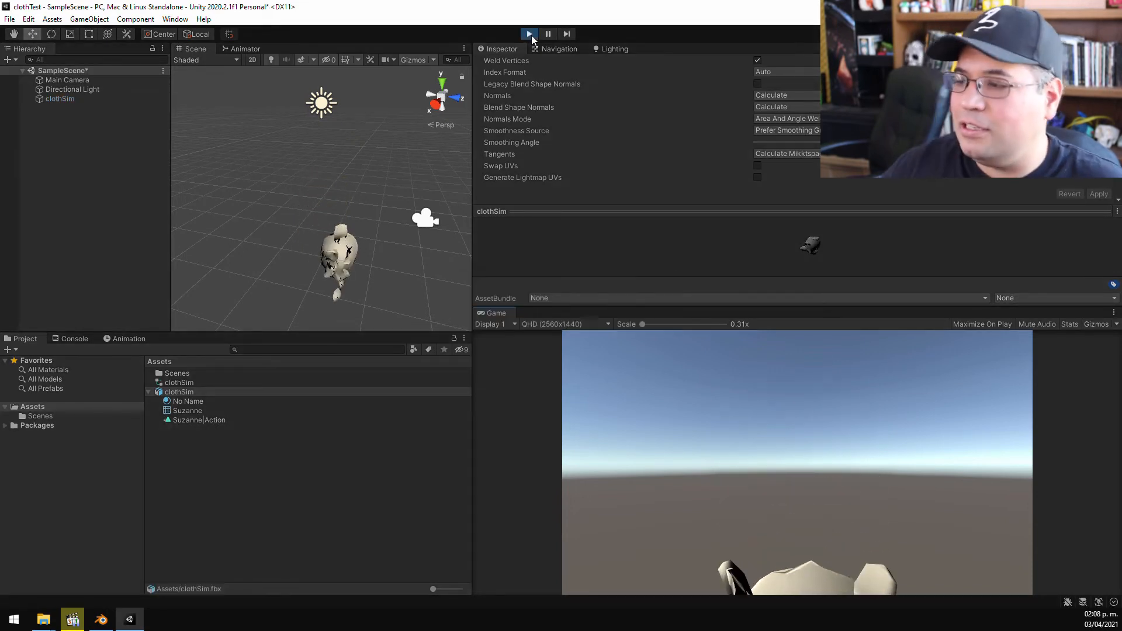
{"action": "middle_click_drag", "start_coordinate": [346, 251], "coordinate": [321, 191]}
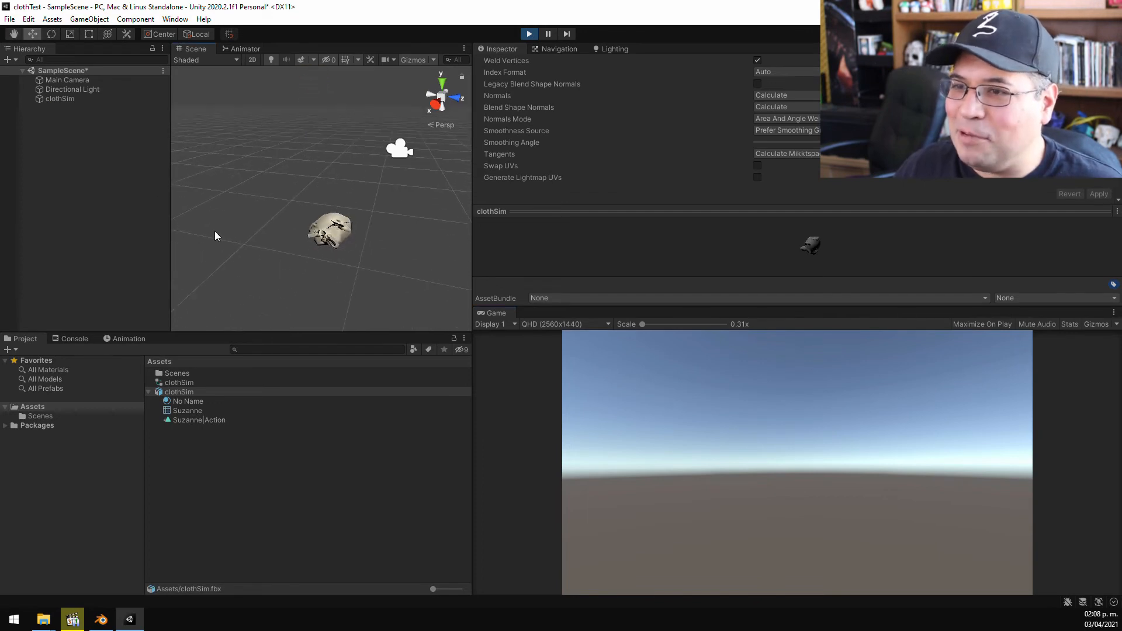
{"action": "left_click", "coordinate": [58, 80]}
{"action": "left_click_drag", "start_coordinate": [394, 129], "coordinate": [428, 237]}
{"action": "left_click_drag", "start_coordinate": [353, 163], "coordinate": [292, 204], "text": "alt"}
{"action": "middle_click_drag", "start_coordinate": [401, 233], "coordinate": [321, 152]}
{"action": "left_click_drag", "start_coordinate": [377, 214], "coordinate": [251, 228]}
{"action": "left_click_drag", "start_coordinate": [356, 252], "coordinate": [406, 272]}
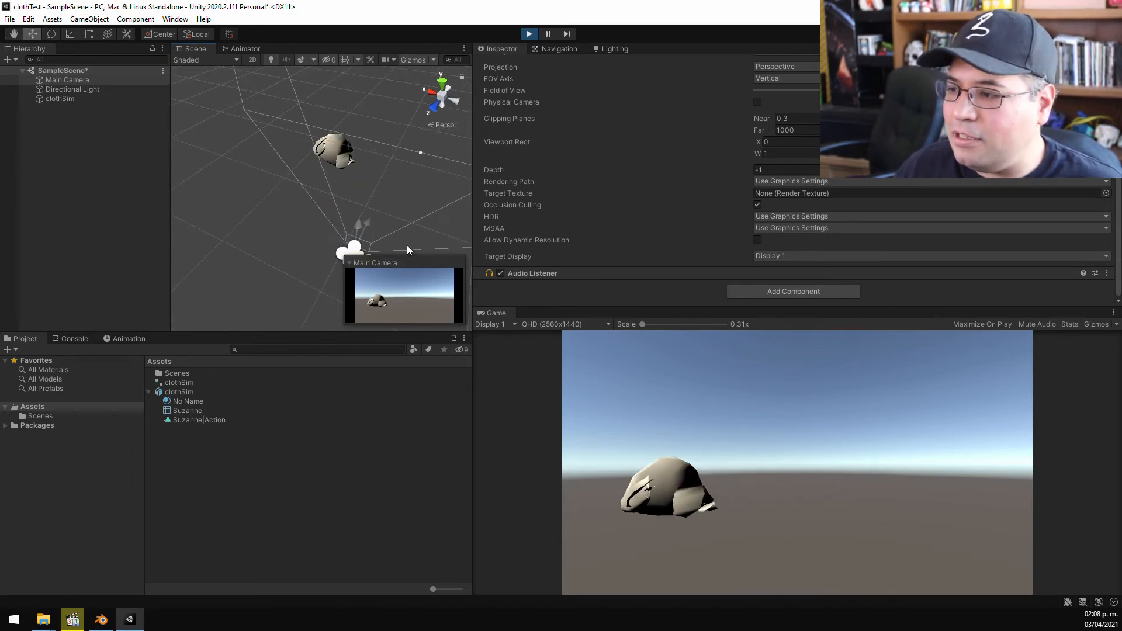
{"action": "scroll", "coordinate": [718, 129], "scroll_direction": "up", "scroll_amount": 5}
{"action": "left_click_drag", "start_coordinate": [878, 121], "coordinate": [329, 171]}
{"action": "left_click", "coordinate": [529, 34]}
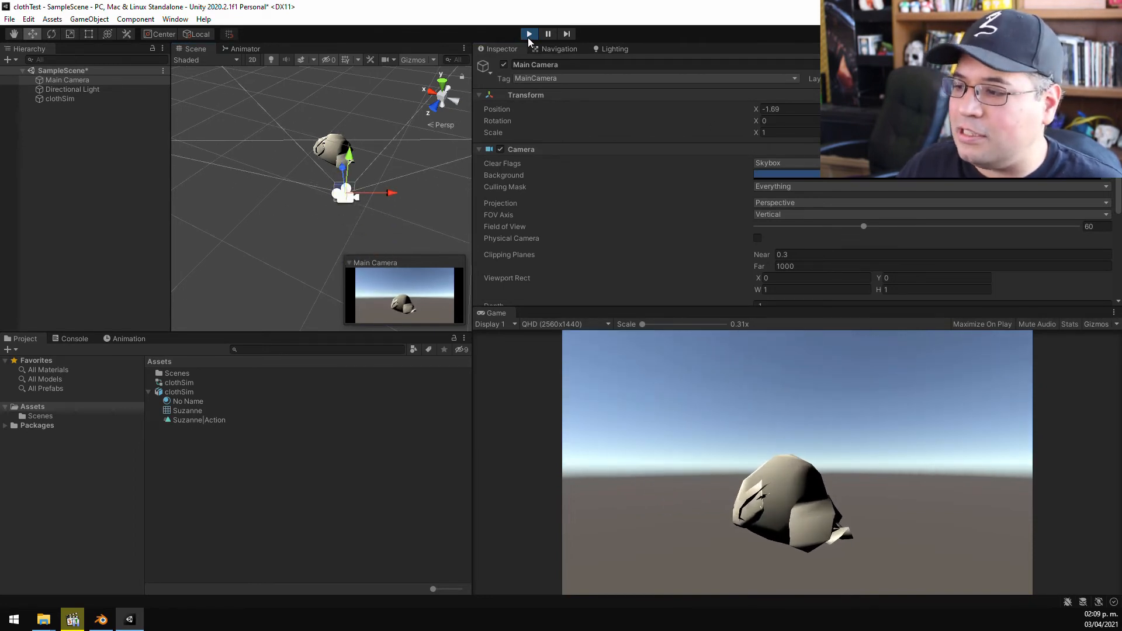
Inspect the Suzanne|Action clip inside the clothSim asset and its timeline in the Animation window
{"action": "left_click", "coordinate": [140, 339]}
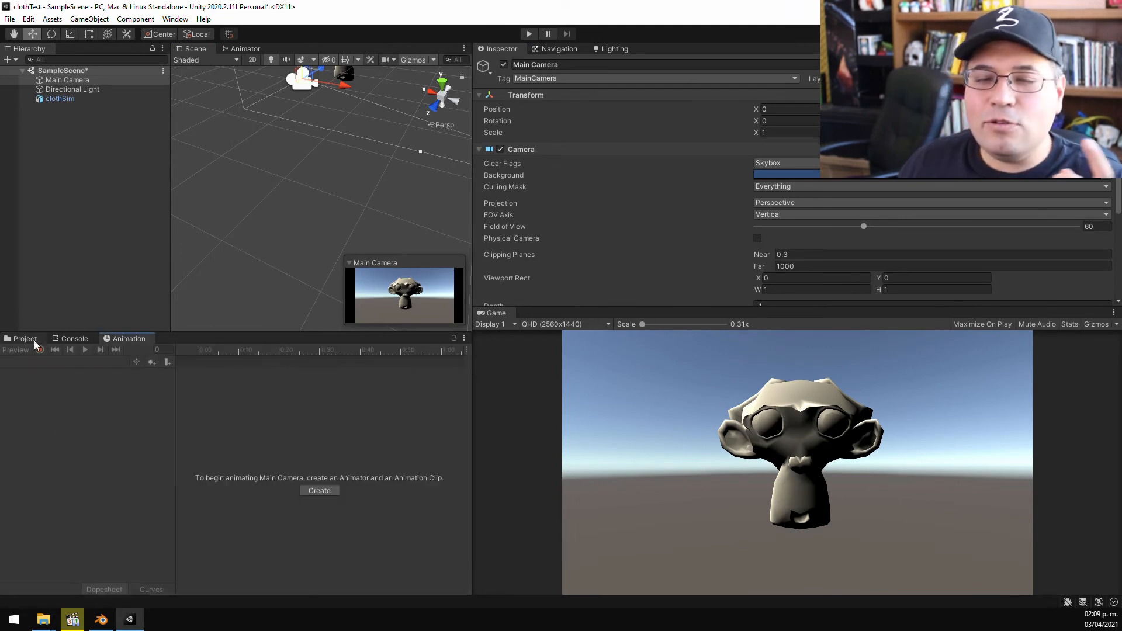
{"action": "left_click", "coordinate": [25, 338]}
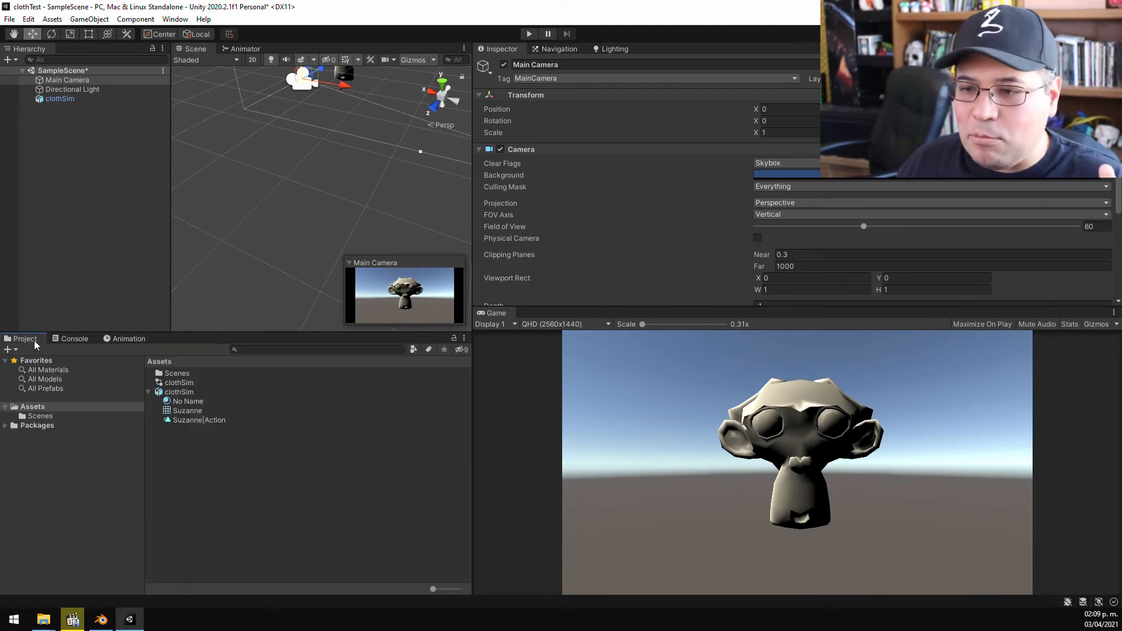
{"action": "left_click", "coordinate": [188, 420]}
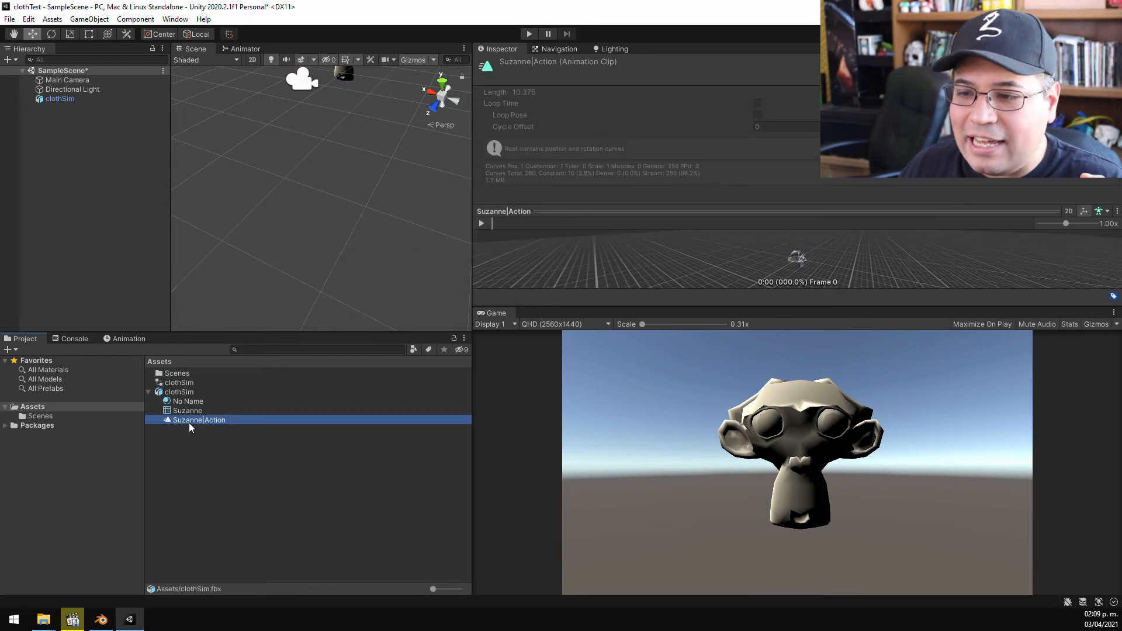
{"action": "left_click", "coordinate": [127, 339]}
{"action": "left_click_drag", "start_coordinate": [331, 170], "coordinate": [336, 204], "text": "alt"}
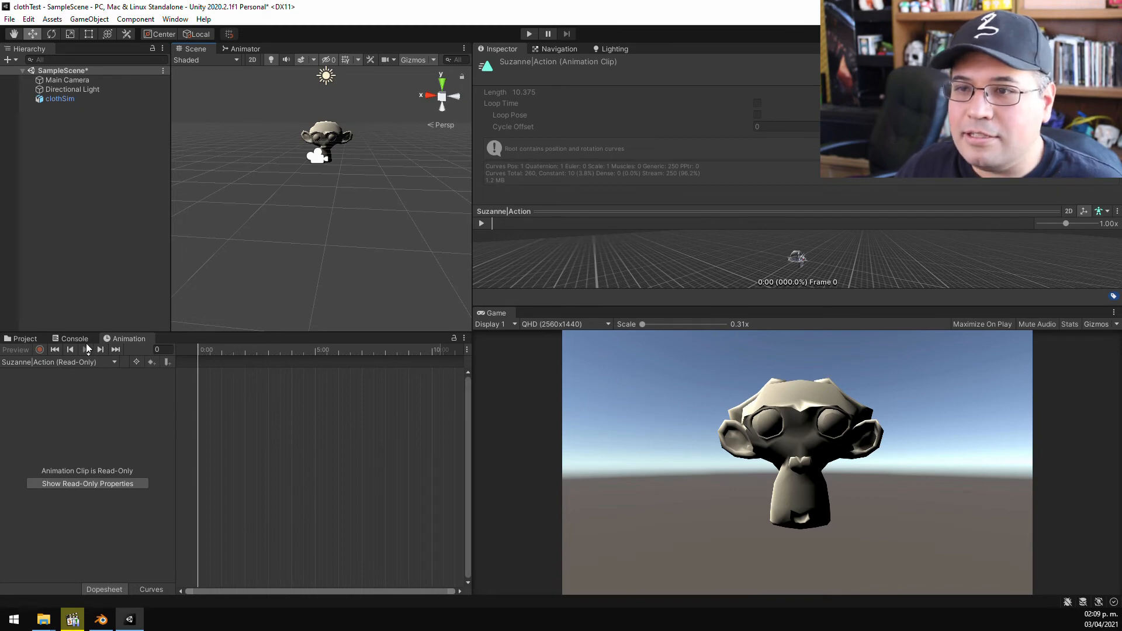
Duplicate the Suzanne|Action clip as a standalone asset in Assets and rename the copy Suzanne_ActionB
{"action": "left_click", "coordinate": [26, 339]}
{"action": "left_click", "coordinate": [175, 445]}
{"action": "left_click", "coordinate": [188, 422]}
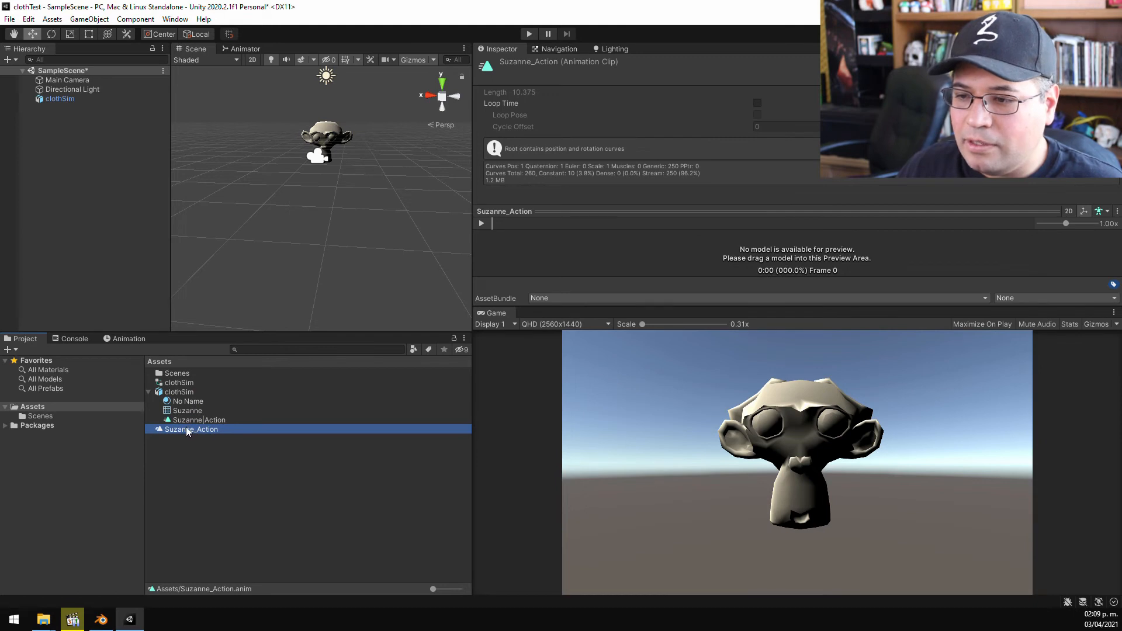
{"action": "left_click", "coordinate": [209, 422]}
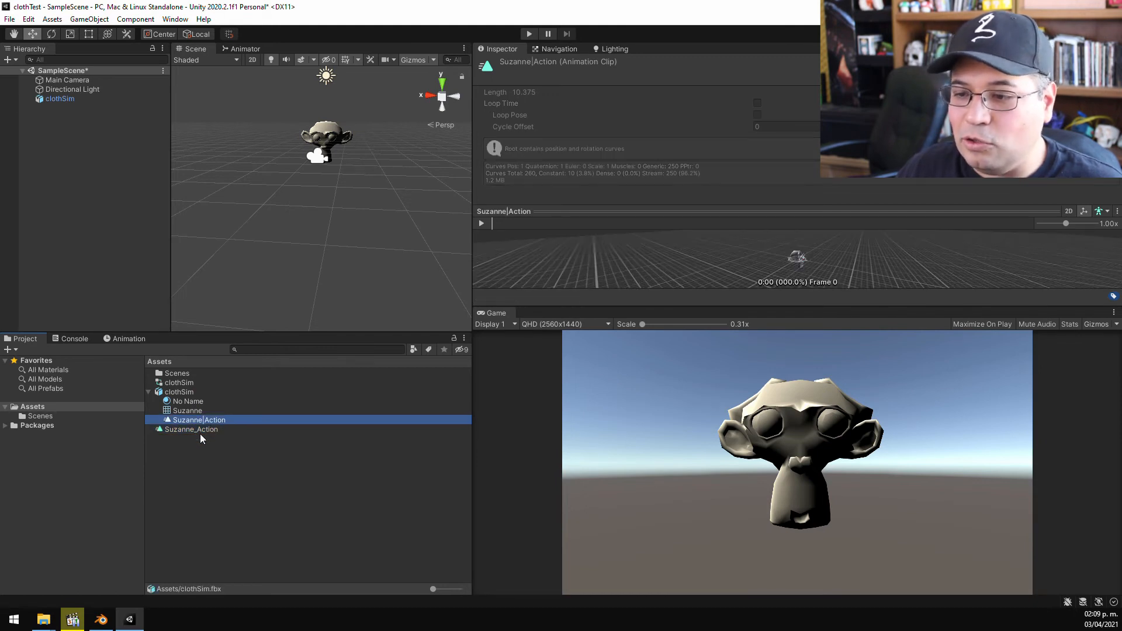
{"action": "left_click", "coordinate": [201, 433]}
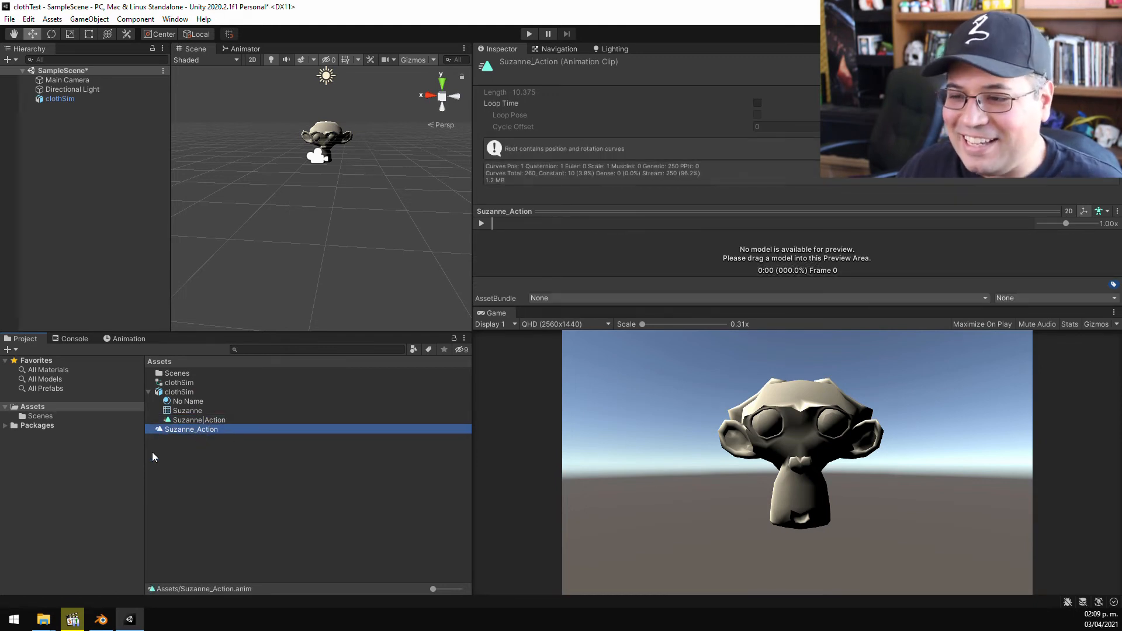
{"action": "left_click", "coordinate": [216, 430]}
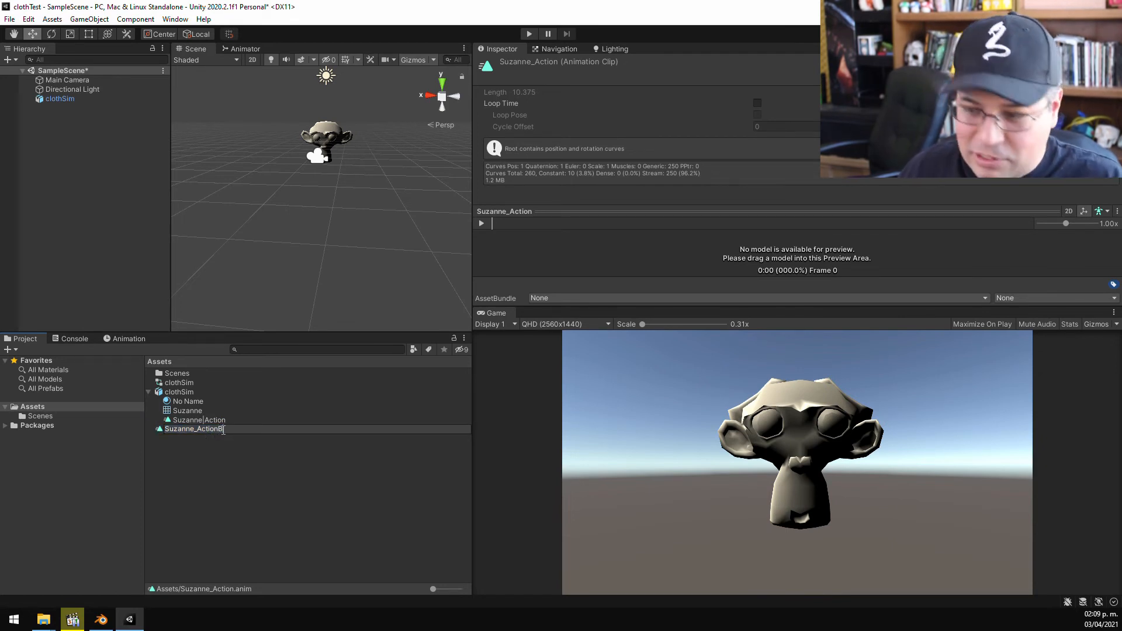
{"action": "type", "text": "B"}
{"action": "key", "text": "Return"}
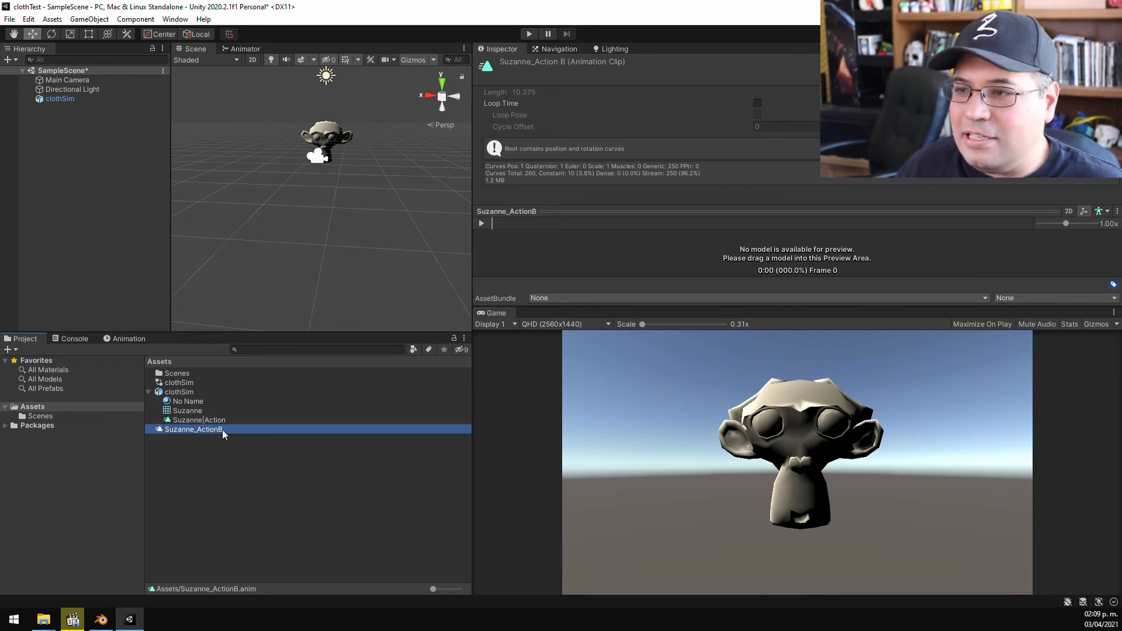
Set the Motion of the Suzanne|Action state in the clothSim Animator controller to the Suzanne_ActionB clip
{"action": "left_click", "coordinate": [244, 49]}
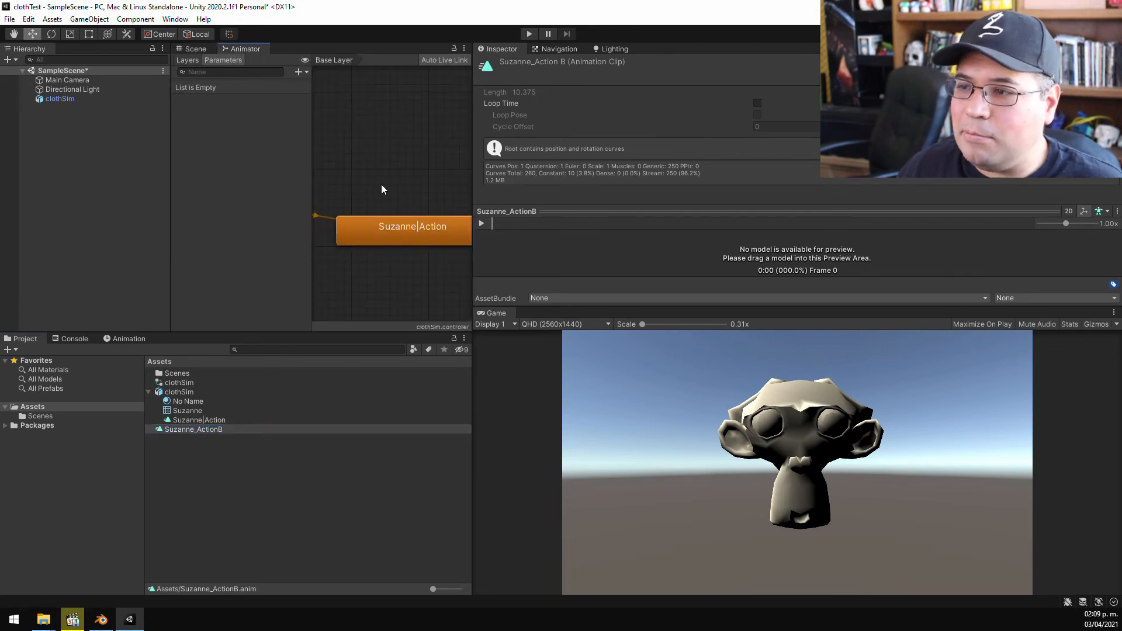
{"action": "middle_click_drag", "start_coordinate": [380, 184], "coordinate": [359, 174]}
{"action": "left_click_drag", "start_coordinate": [473, 184], "coordinate": [696, 186]}
{"action": "scroll", "coordinate": [526, 195], "scroll_direction": "down", "scroll_amount": 3}
{"action": "scroll", "coordinate": [535, 196], "scroll_direction": "up", "scroll_amount": 2}
{"action": "left_click", "coordinate": [531, 201]}
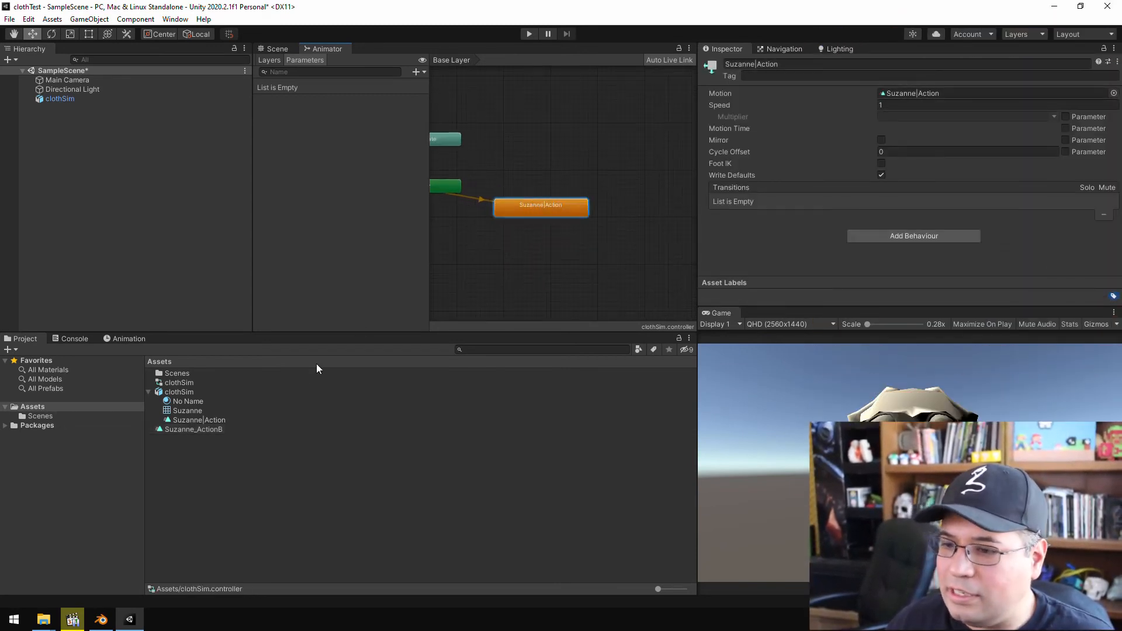
{"action": "left_click", "coordinate": [941, 95]}
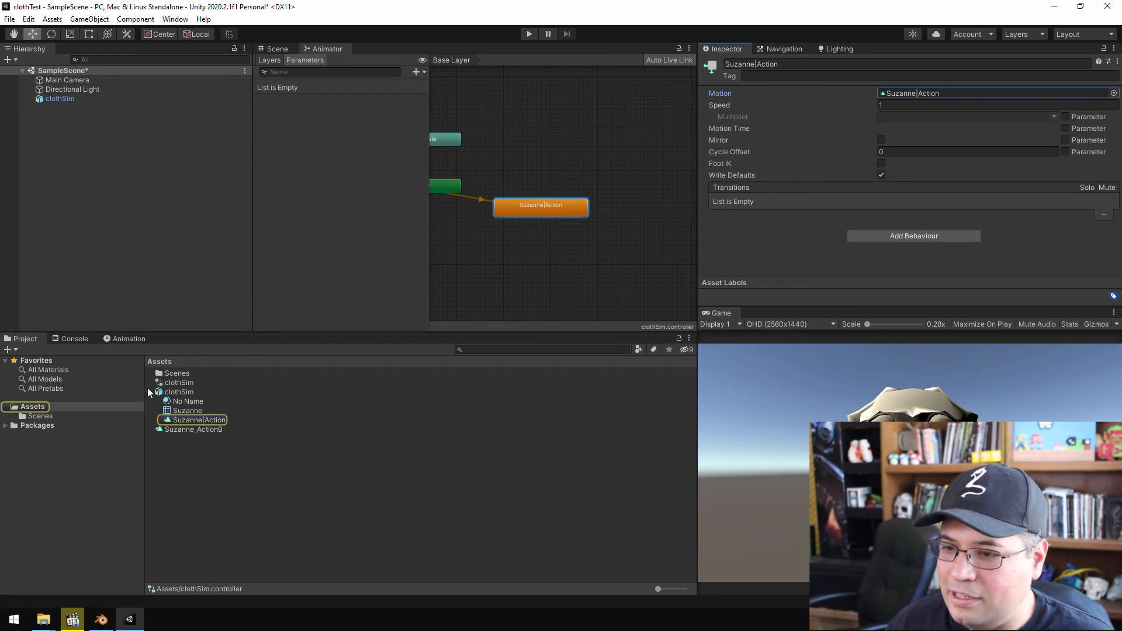
{"action": "left_click_drag", "start_coordinate": [183, 429], "coordinate": [804, 211]}
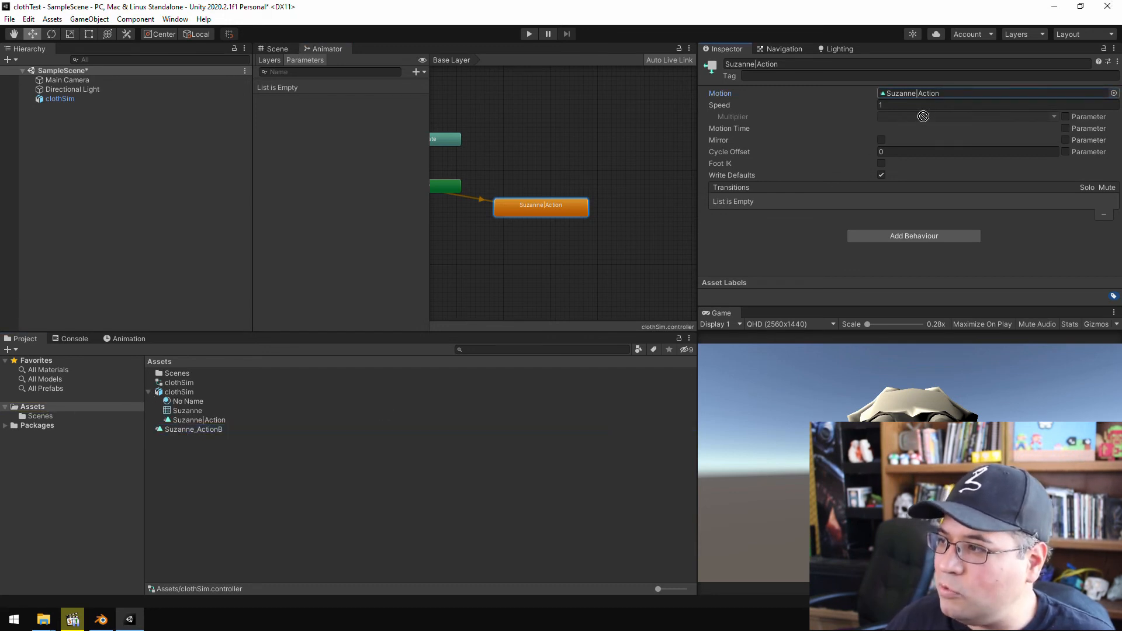
{"action": "left_click_drag", "start_coordinate": [939, 92], "coordinate": [937, 93]}
Show the clothSim object's Suzanne_ActionB keyframes in the Animation window
{"action": "left_click", "coordinate": [125, 339]}
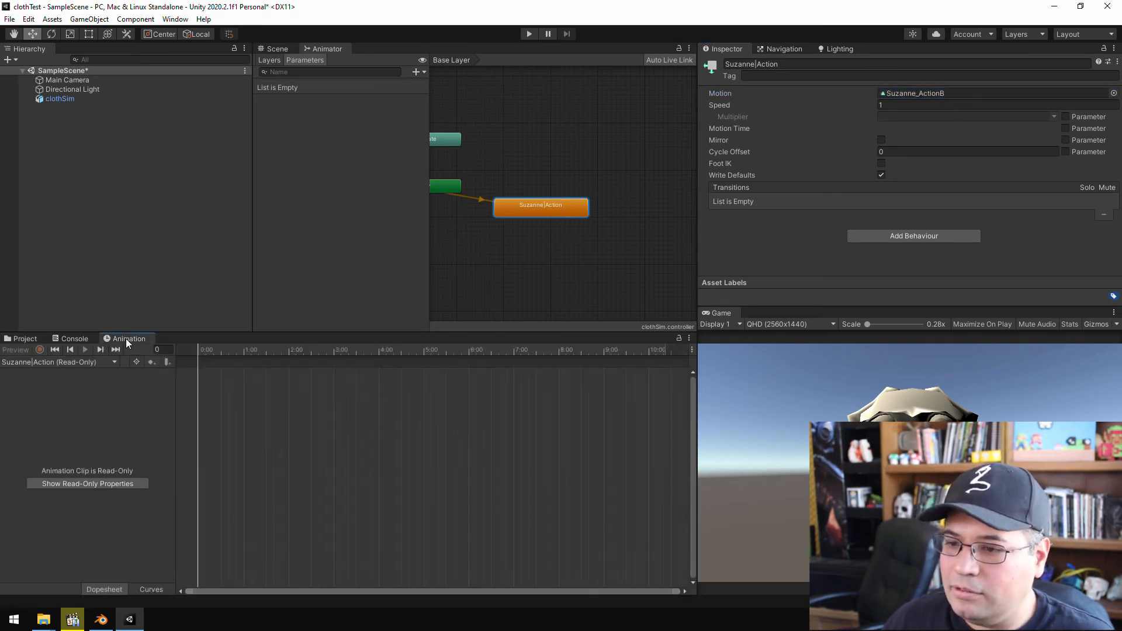
{"action": "left_click", "coordinate": [61, 98]}
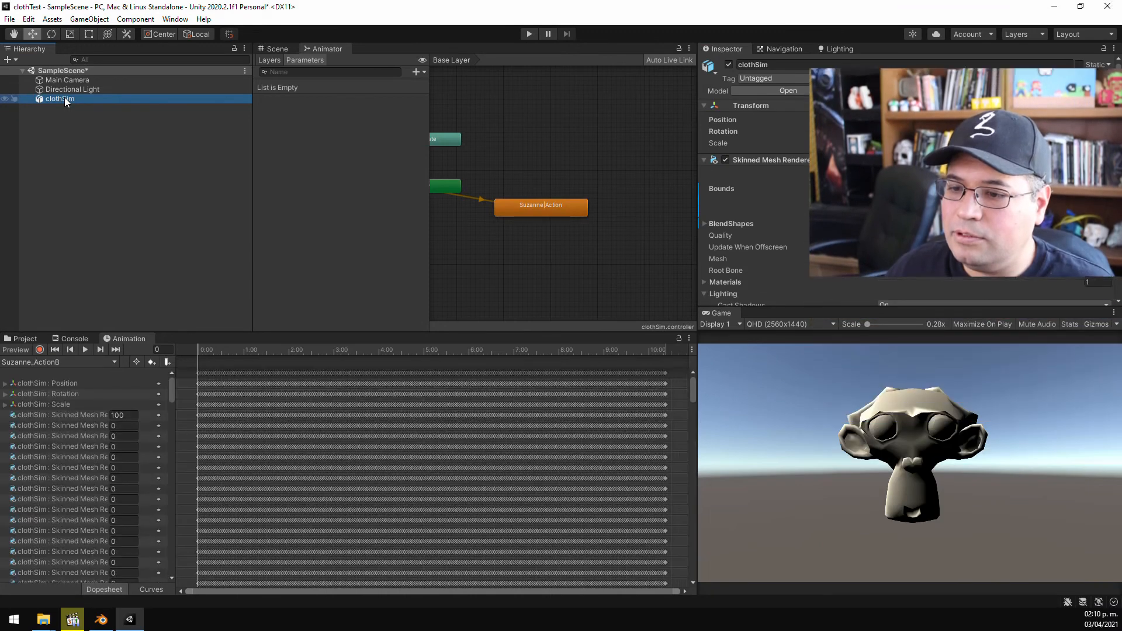
Show the Scene view and delete clothSim's Position property from the Suzanne_ActionB clip
{"action": "left_click", "coordinate": [209, 350]}
{"action": "left_click_drag", "start_coordinate": [212, 351], "coordinate": [203, 372]}
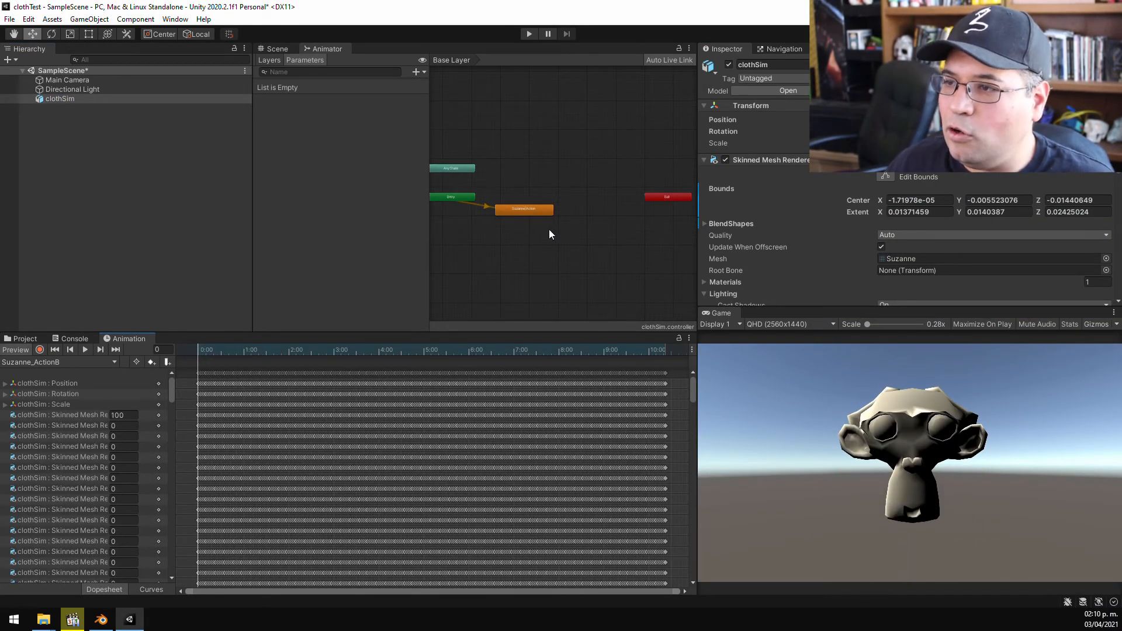
{"action": "left_click", "coordinate": [275, 49]}
{"action": "left_click_drag", "start_coordinate": [205, 351], "coordinate": [166, 370]}
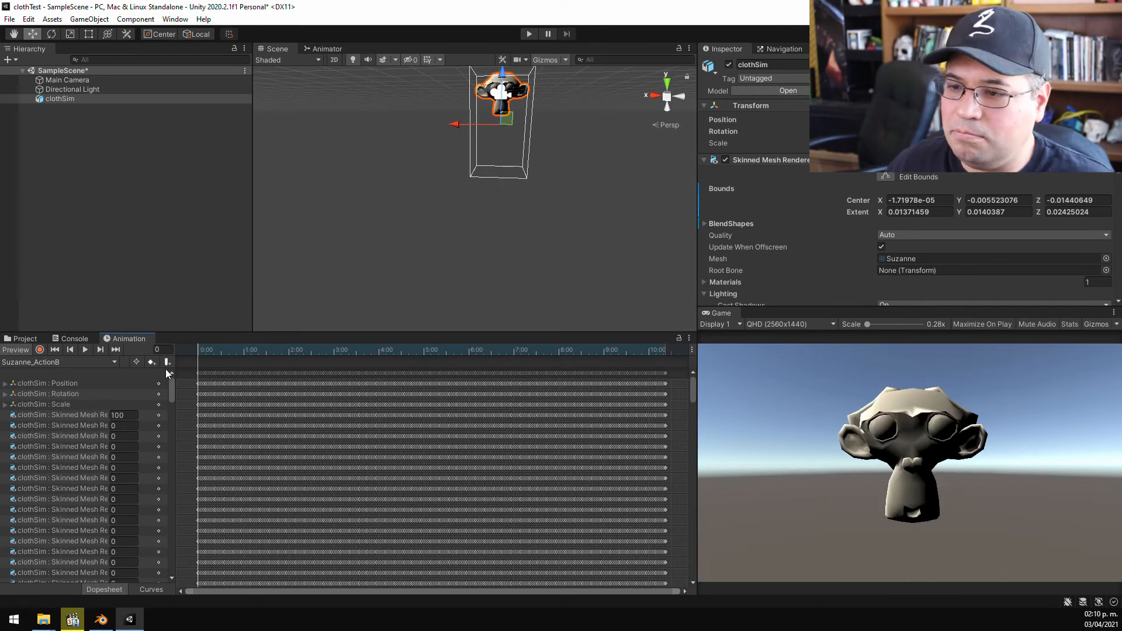
{"action": "left_click", "coordinate": [69, 384]}
{"action": "key", "text": "Delete"}
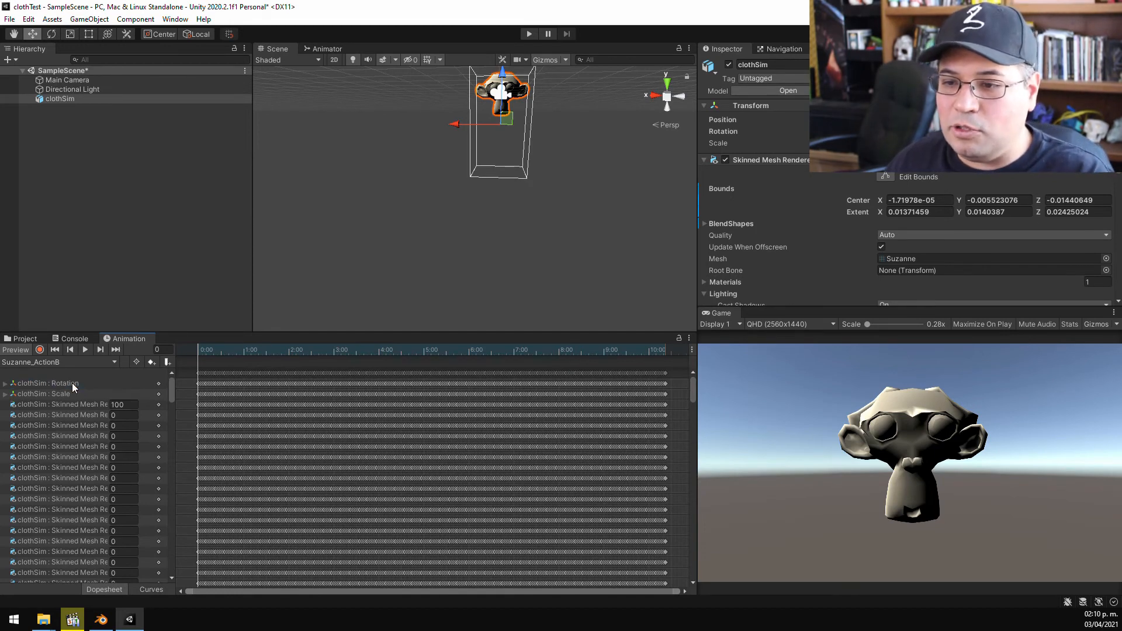
{"action": "left_click", "coordinate": [5, 384]}
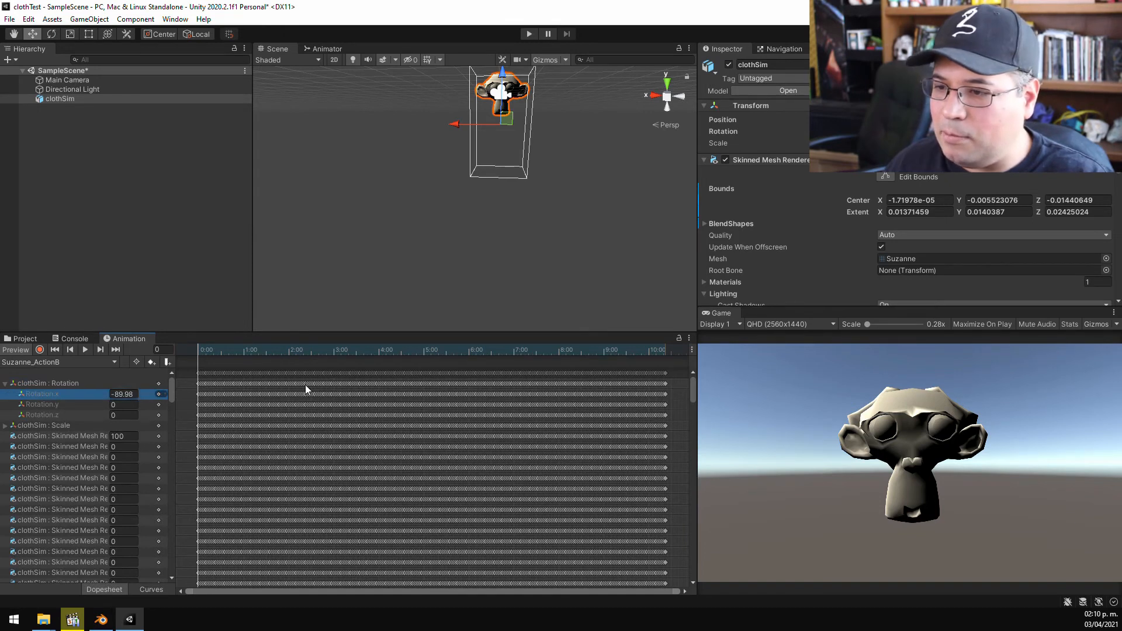
{"action": "left_click_drag", "start_coordinate": [670, 377], "coordinate": [247, 385]}
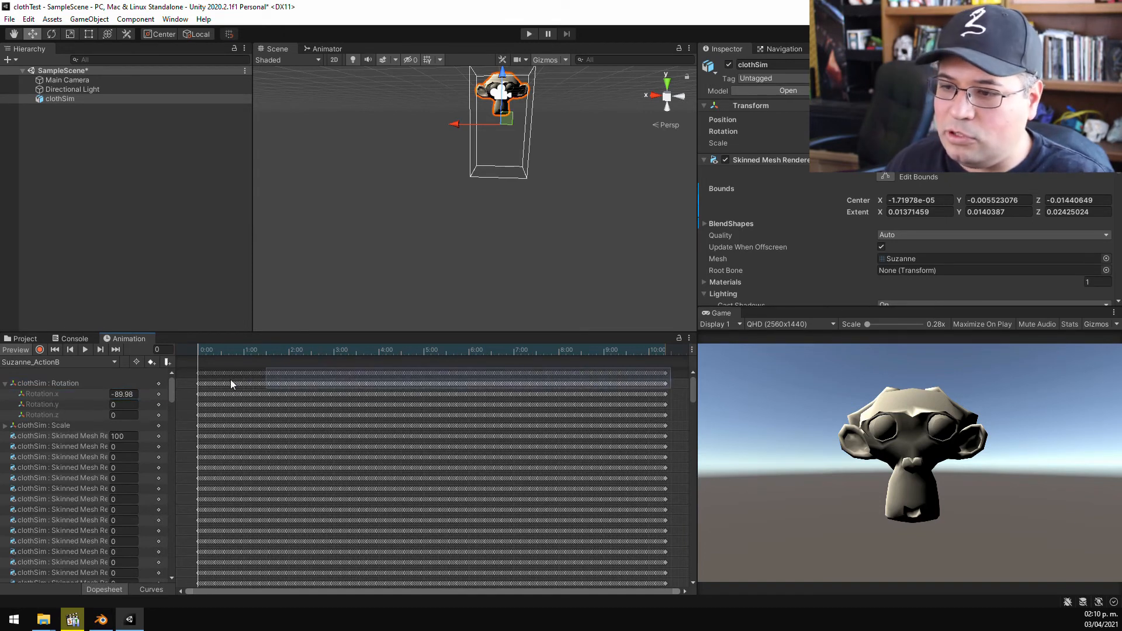
{"action": "key", "text": "Delete"}
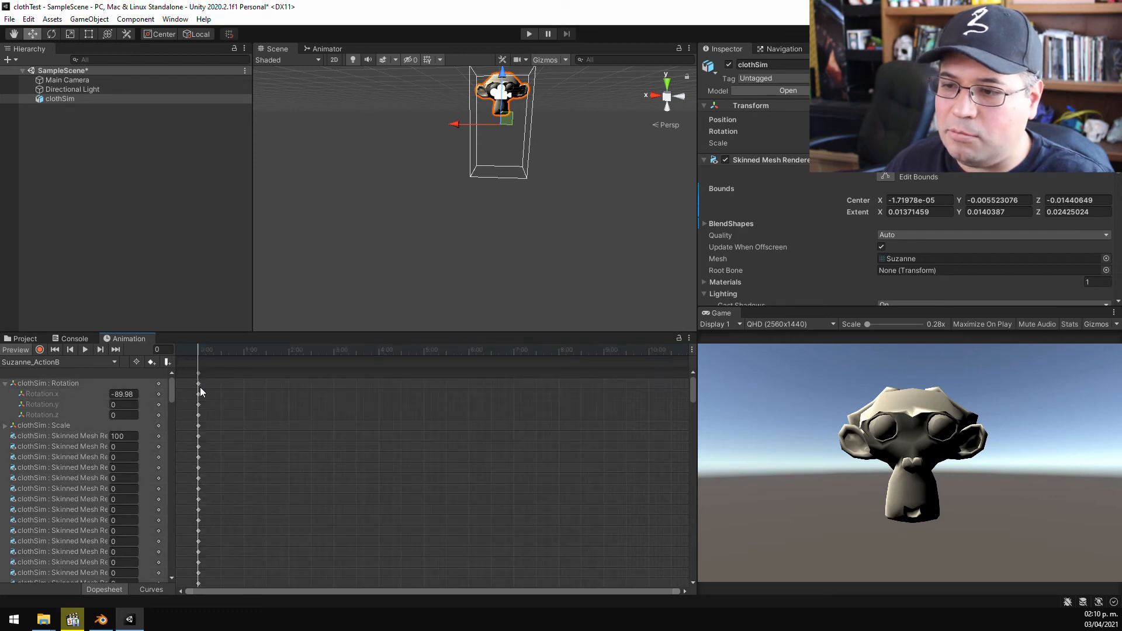
{"action": "key", "text": "ctrl+z"}
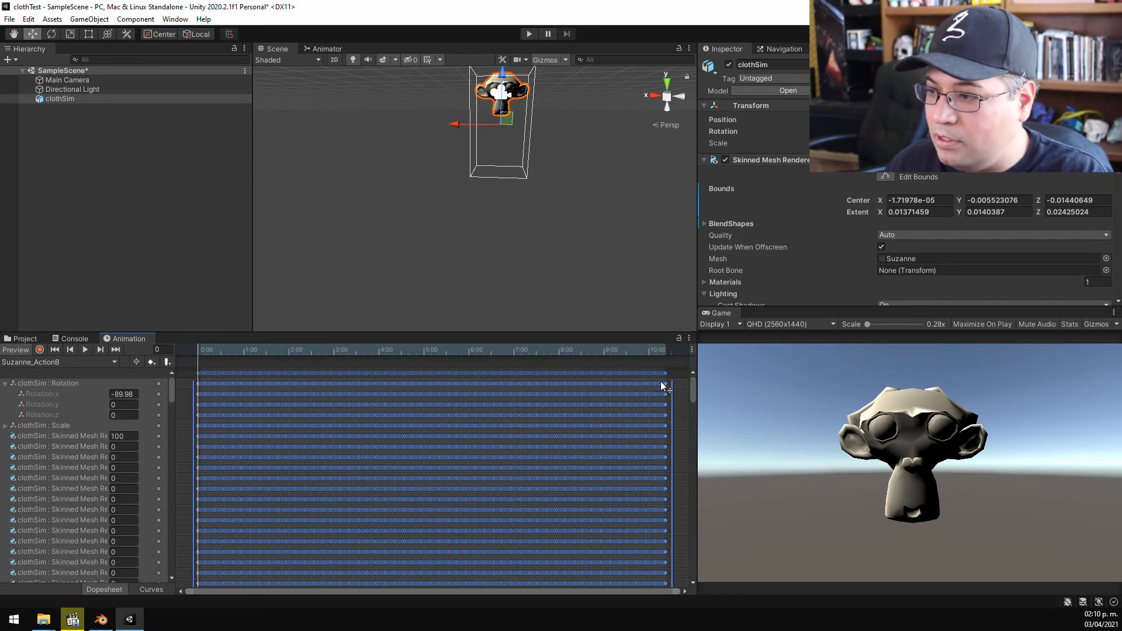
Delete all of clothSim's Rotation keyframes from the Suzanne_ActionB clip, leaving the Scale and blend shape keyframes alone
{"action": "left_click_drag", "start_coordinate": [678, 386], "coordinate": [197, 386]}
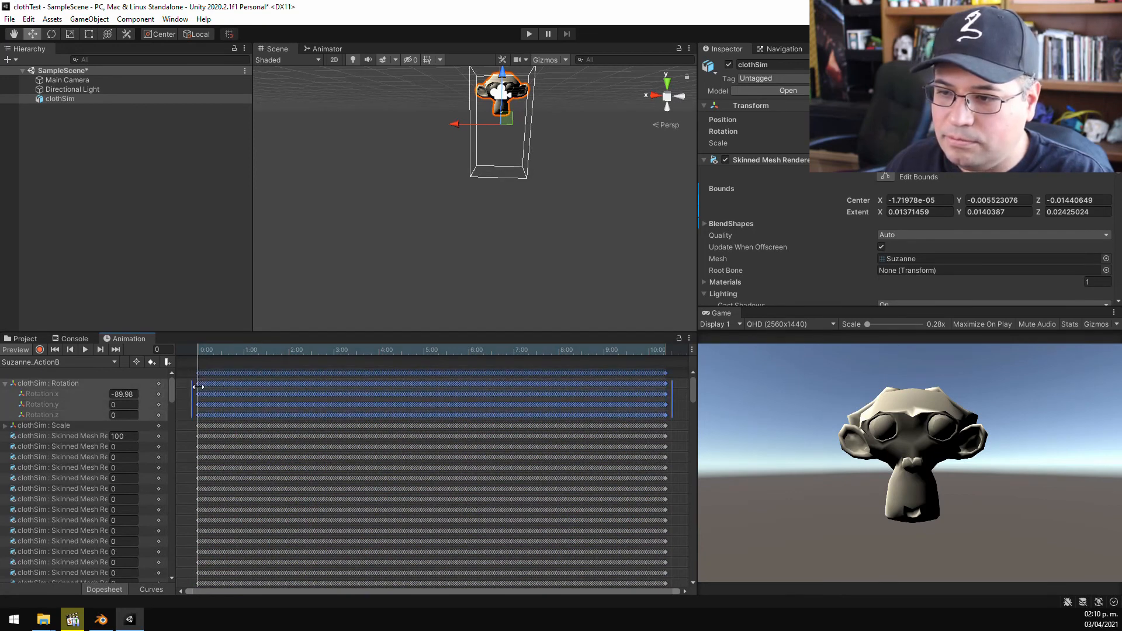
{"action": "key", "text": "Delete"}
Record clothSim Y rotation keyframes of -2.4 at frame 0 and 92.15 at frame 29, ending recording and preview
{"action": "left_click", "coordinate": [40, 349]}
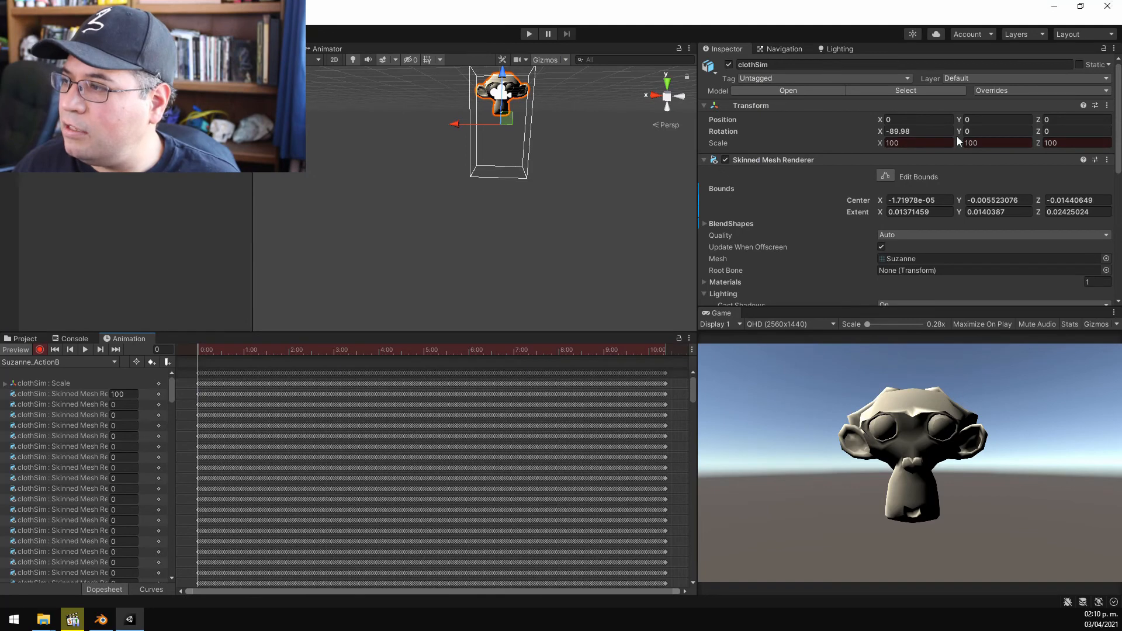
{"action": "left_click_drag", "start_coordinate": [960, 134], "coordinate": [961, 138]}
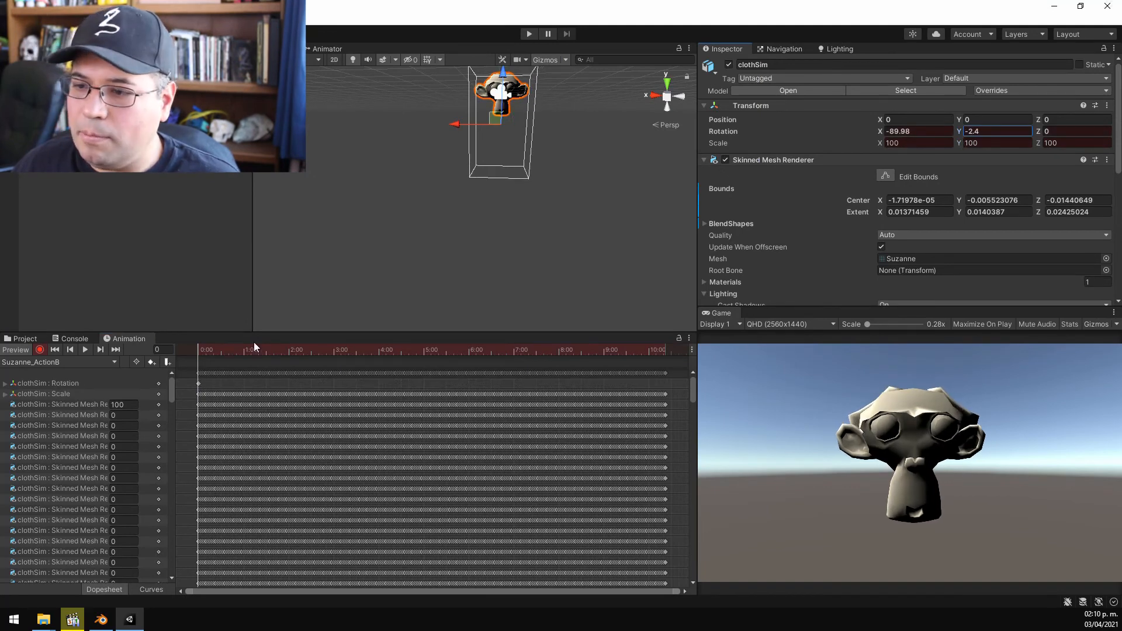
{"action": "left_click_drag", "start_coordinate": [214, 350], "coordinate": [253, 349]}
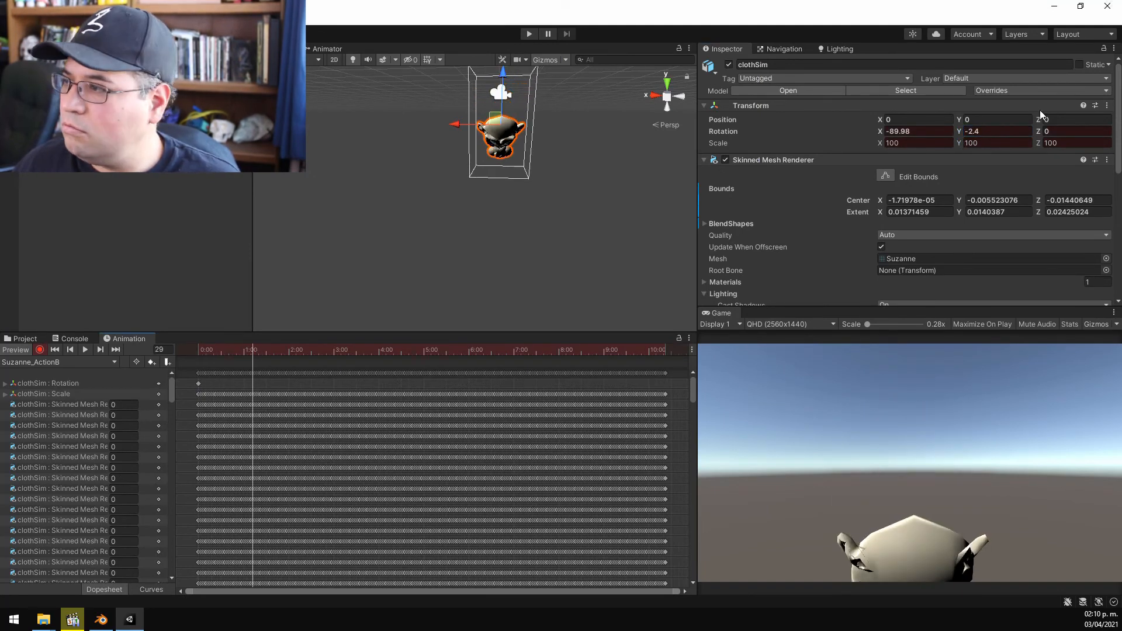
{"action": "left_click_drag", "start_coordinate": [985, 133], "coordinate": [569, 125]}
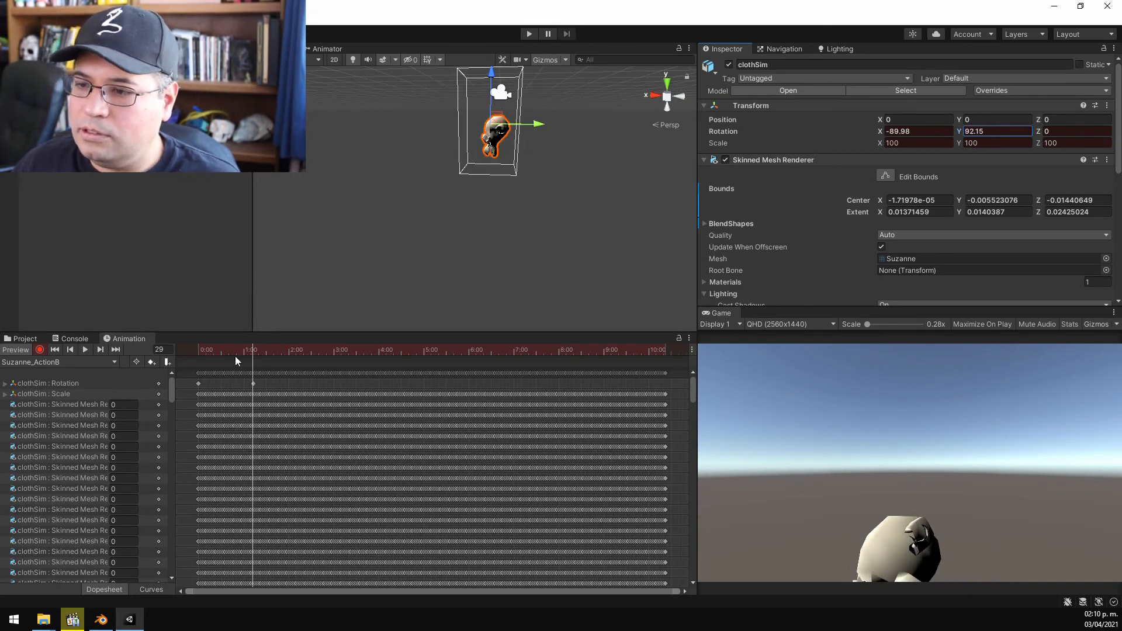
{"action": "left_click", "coordinate": [40, 350]}
{"action": "left_click", "coordinate": [15, 352]}
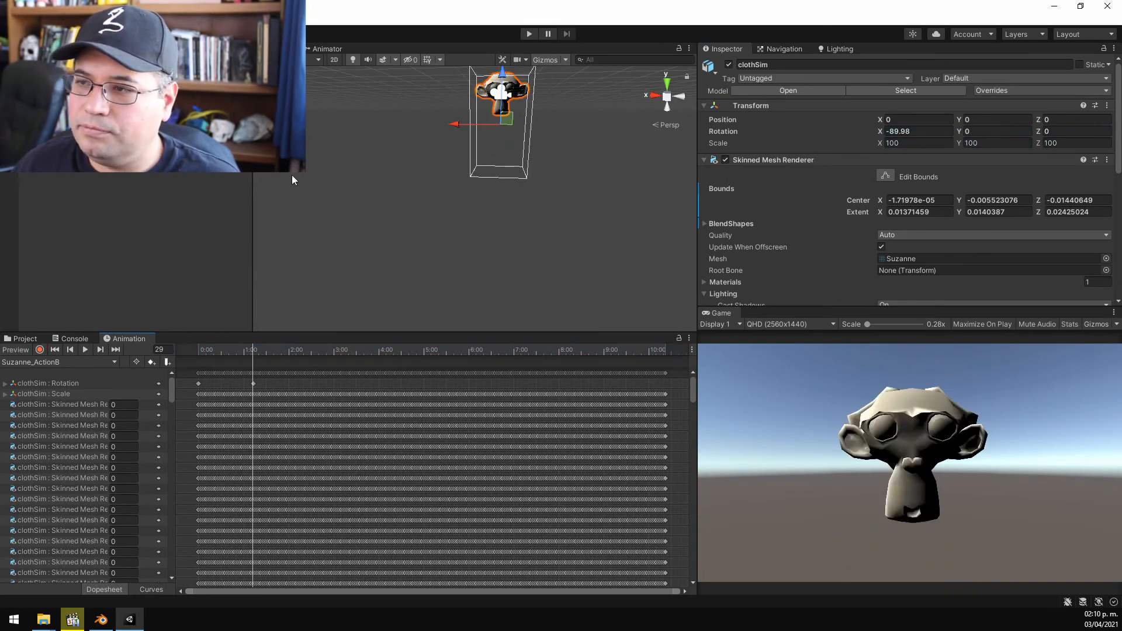
Play the scene and move the Main Camera back and down to about Y -1.99, Z 7.5 to frame the fallen head
{"action": "left_click", "coordinate": [529, 34]}
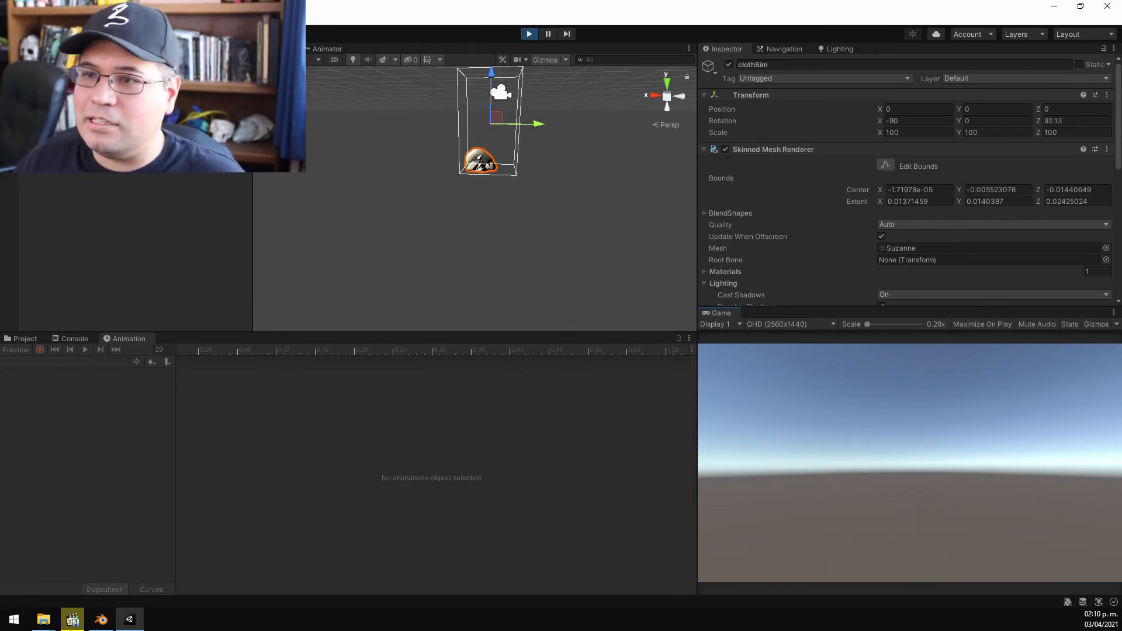
{"action": "left_click", "coordinate": [501, 92]}
{"action": "scroll", "coordinate": [517, 139], "scroll_direction": "down", "scroll_amount": 3}
{"action": "left_click_drag", "start_coordinate": [435, 161], "coordinate": [561, 181], "text": "alt"}
{"action": "left_click_drag", "start_coordinate": [455, 107], "coordinate": [545, 115]}
{"action": "left_click_drag", "start_coordinate": [590, 76], "coordinate": [583, 124]}
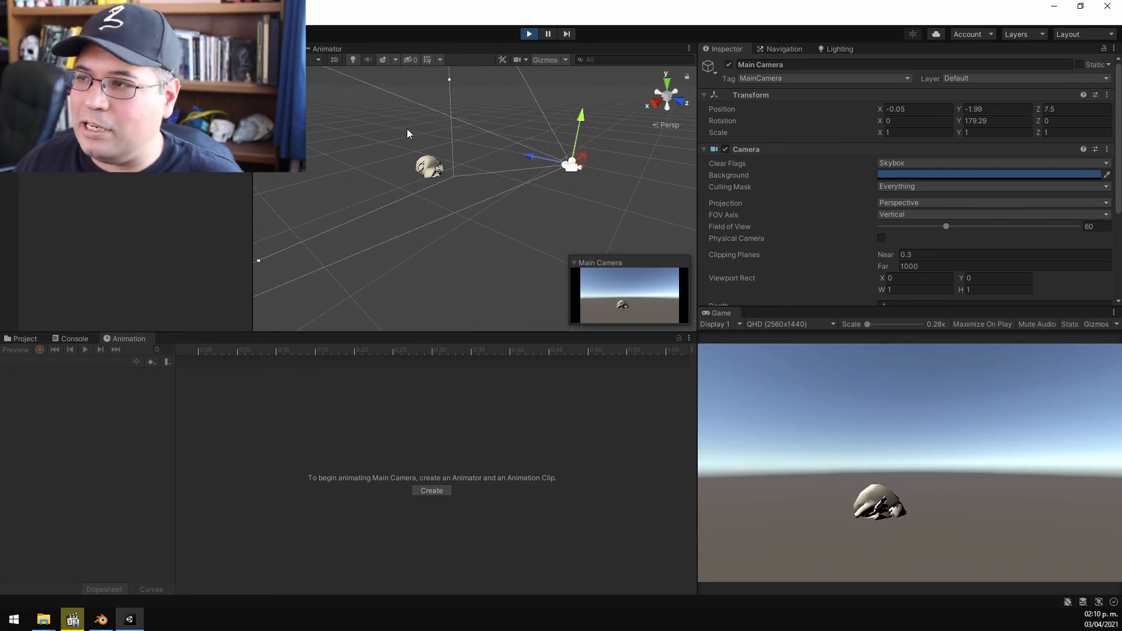
Stop play mode and replay the scene from the start to check the head's rotation during the cloth animation
{"action": "left_click", "coordinate": [527, 35]}
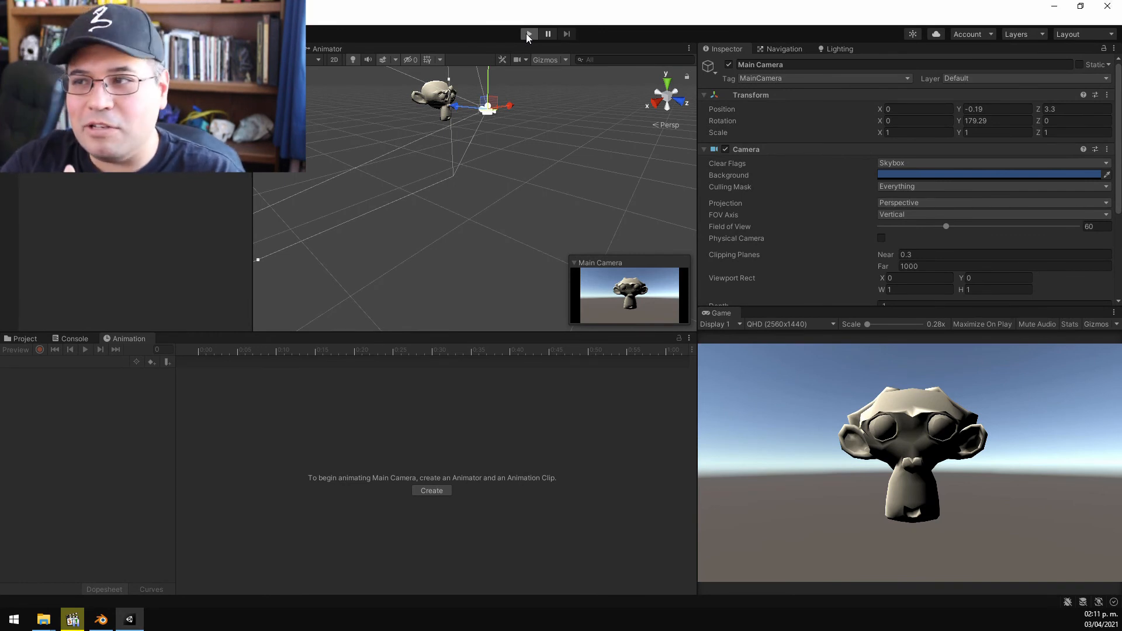
{"action": "left_click", "coordinate": [527, 35]}
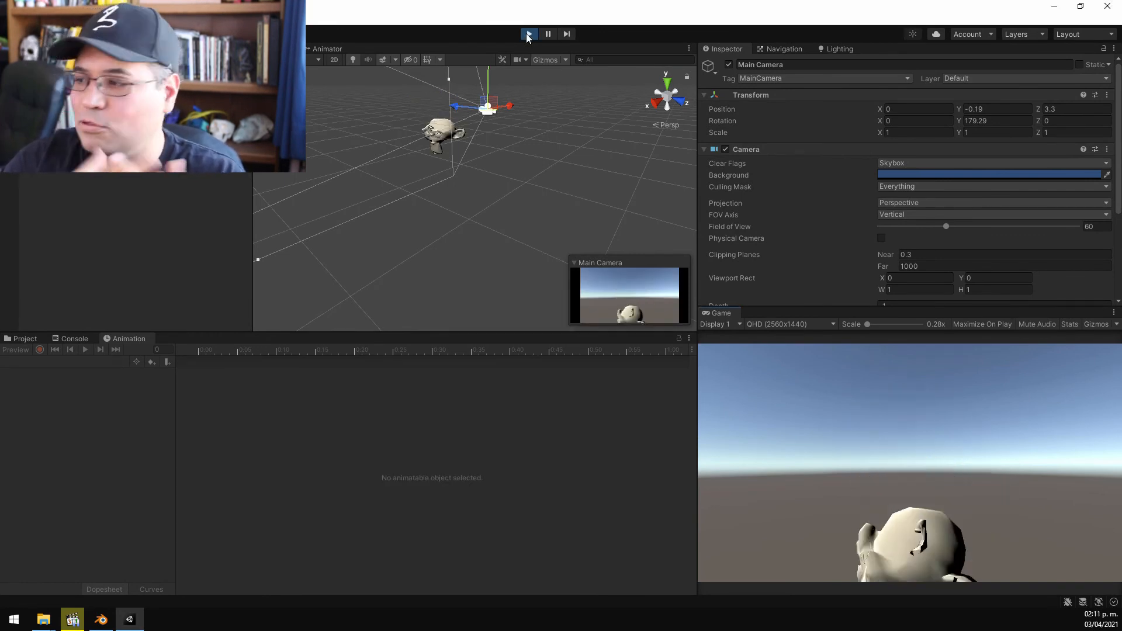